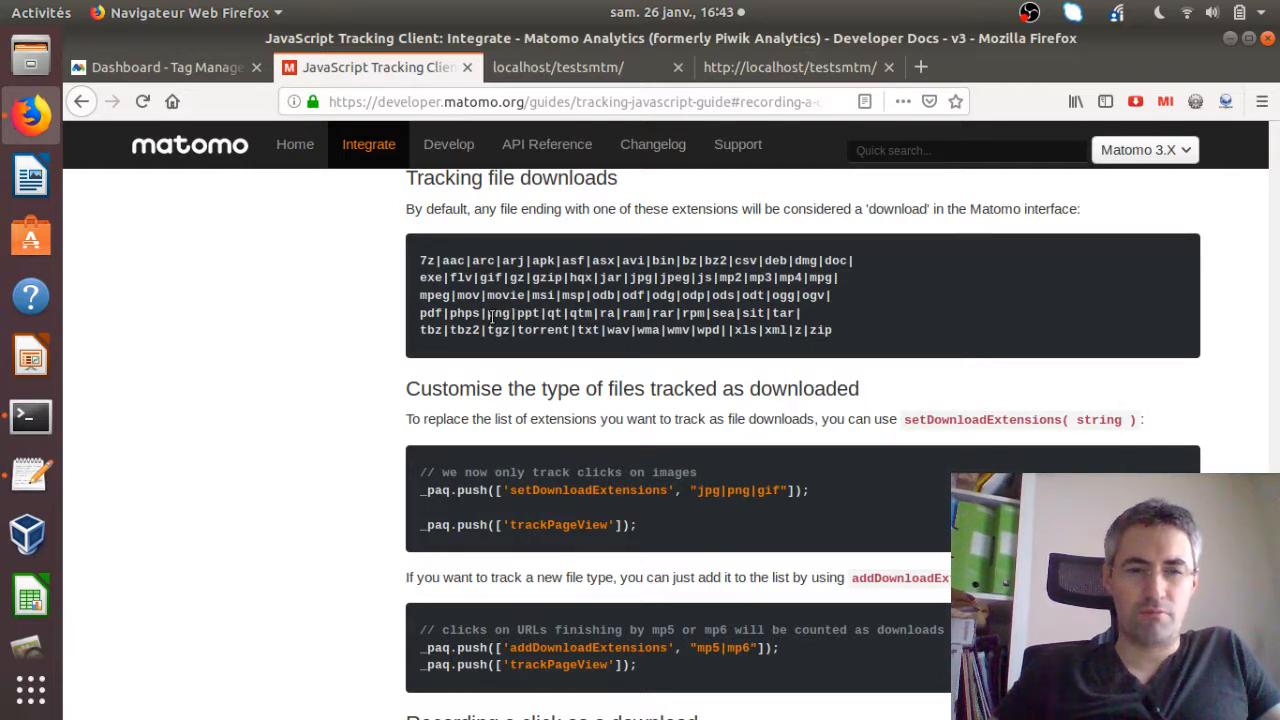
- Examine the list of file extensions tracked as downloads by default in the Matomo JavaScript tracking guide
drag(488, 315, 518, 314)
click(331, 320)
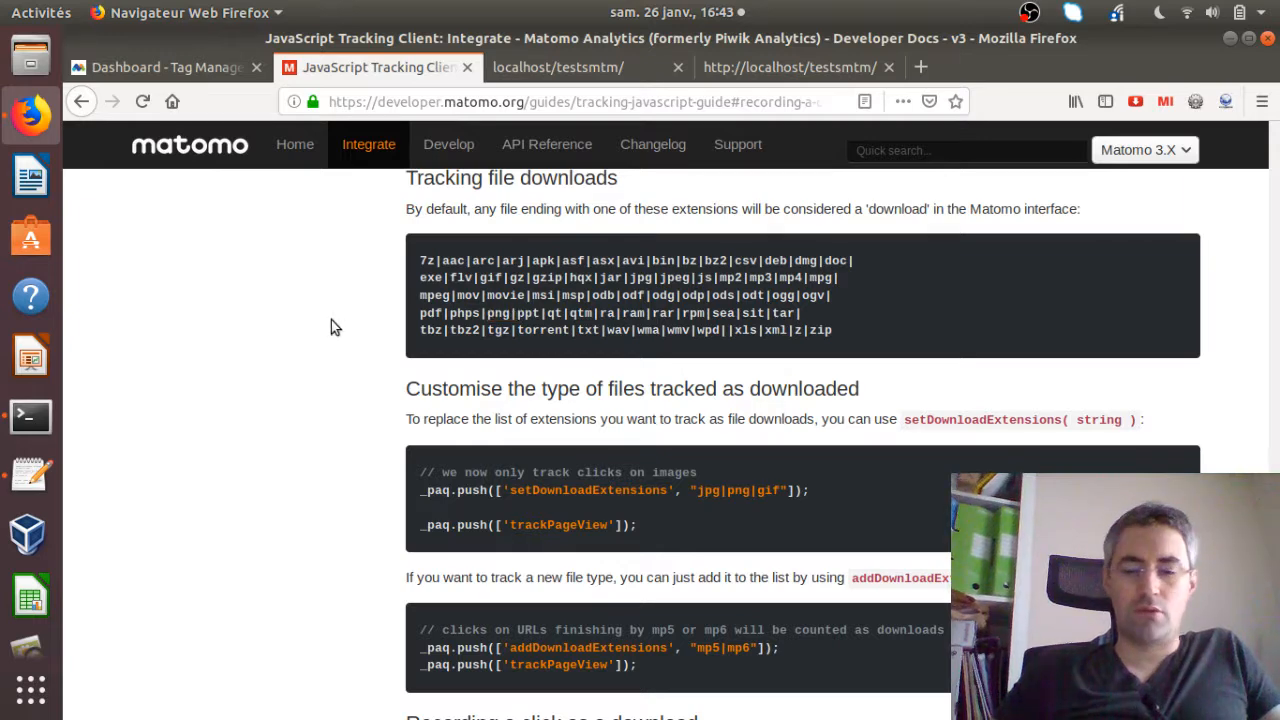
scroll(331, 320, up, 3)
scroll(331, 320, down, 3)
scroll(331, 320, up, 1)
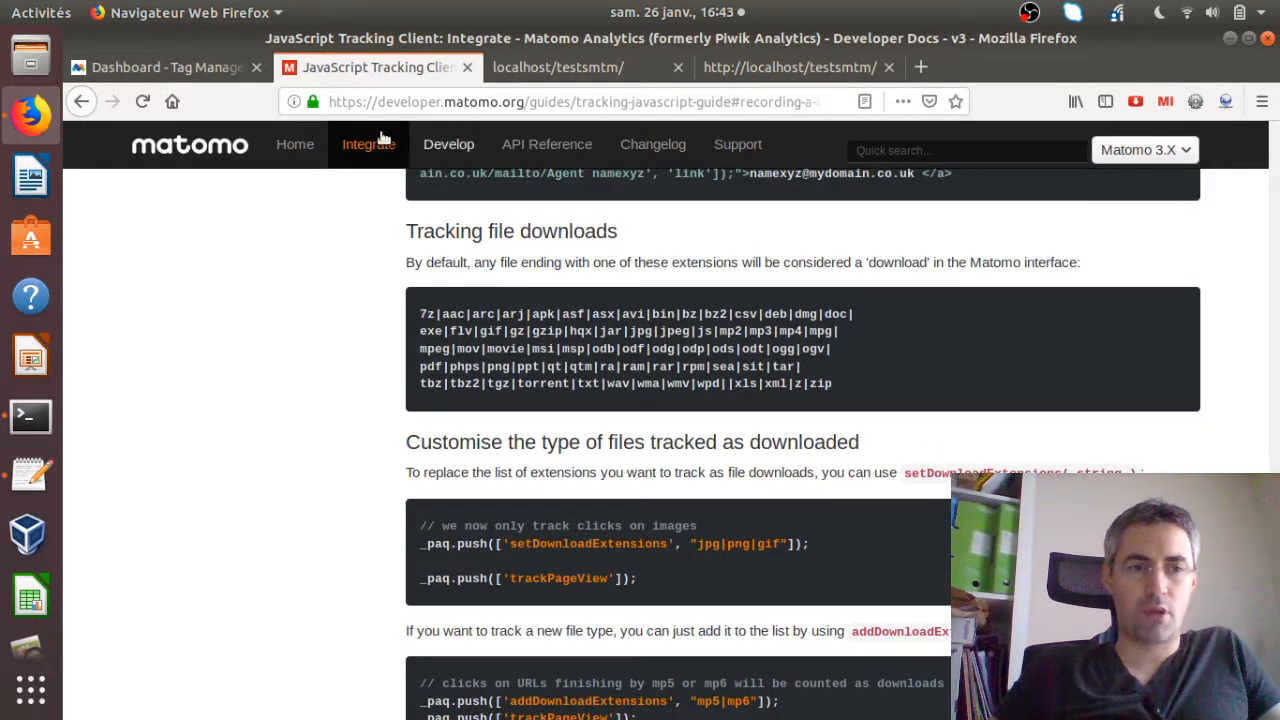
- Open the Tracking Code page in the Matomo administration
click(206, 69)
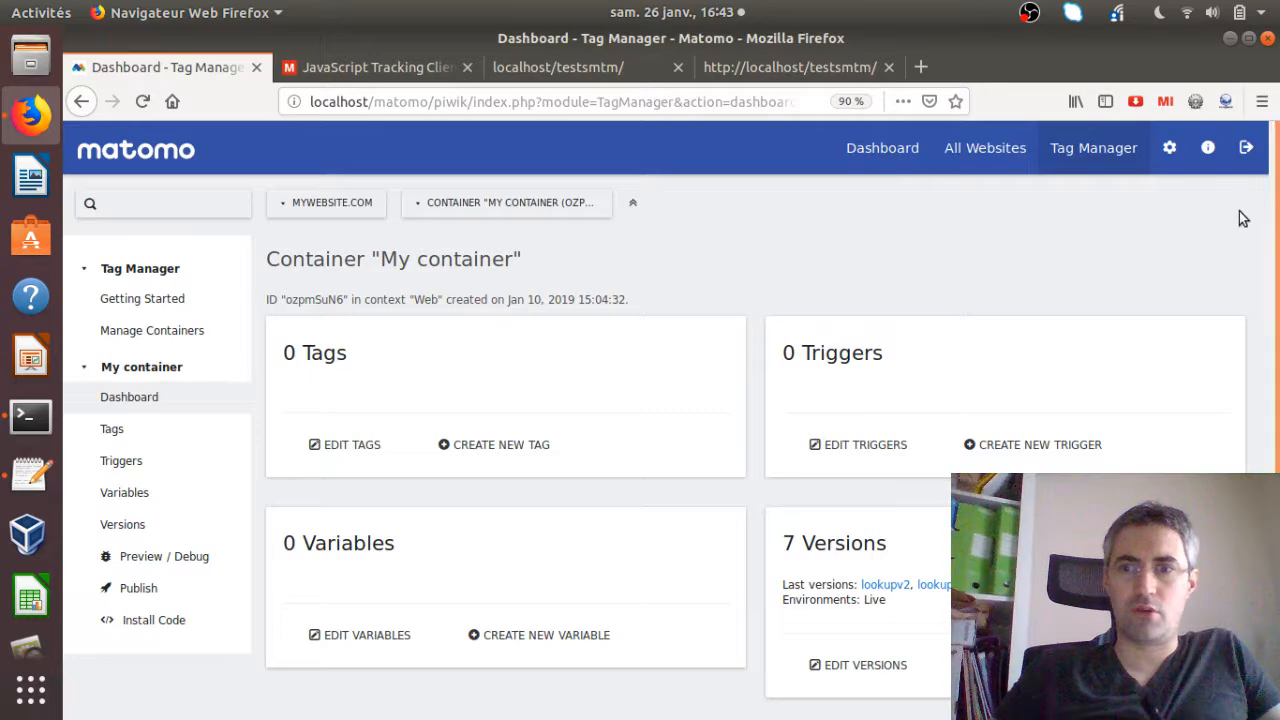
click(1175, 160)
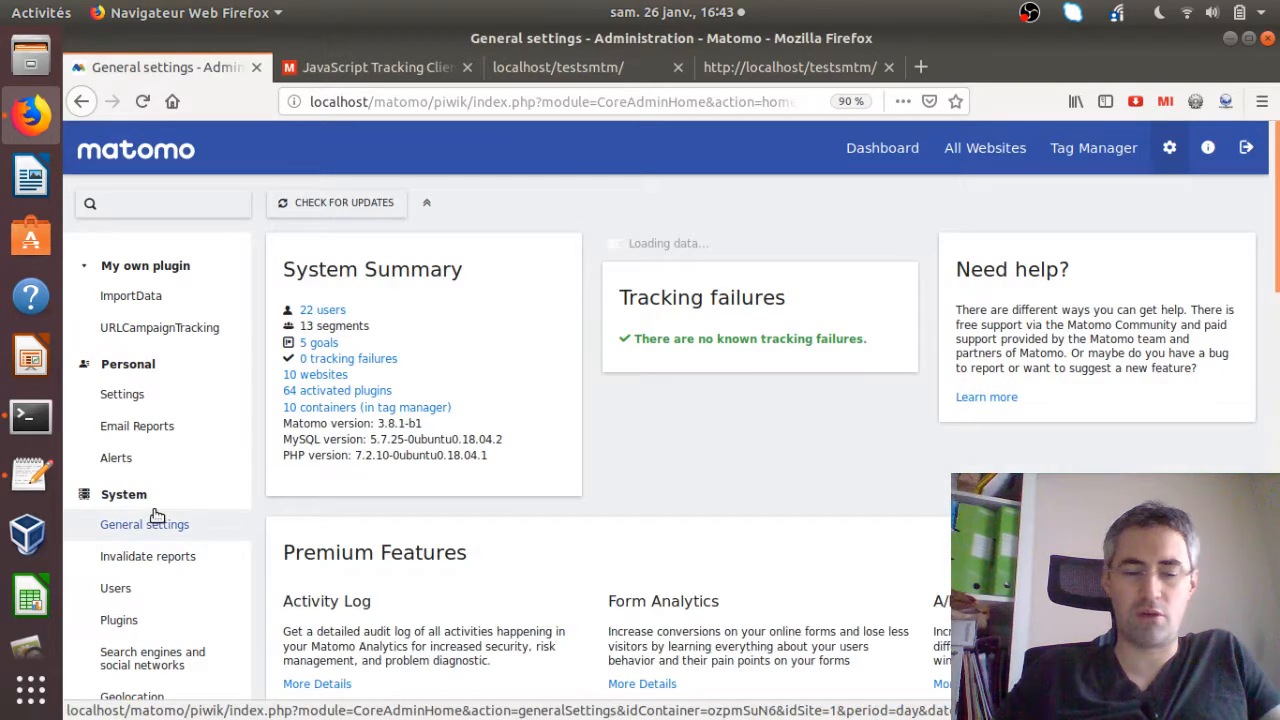
scroll(157, 515, down, 5)
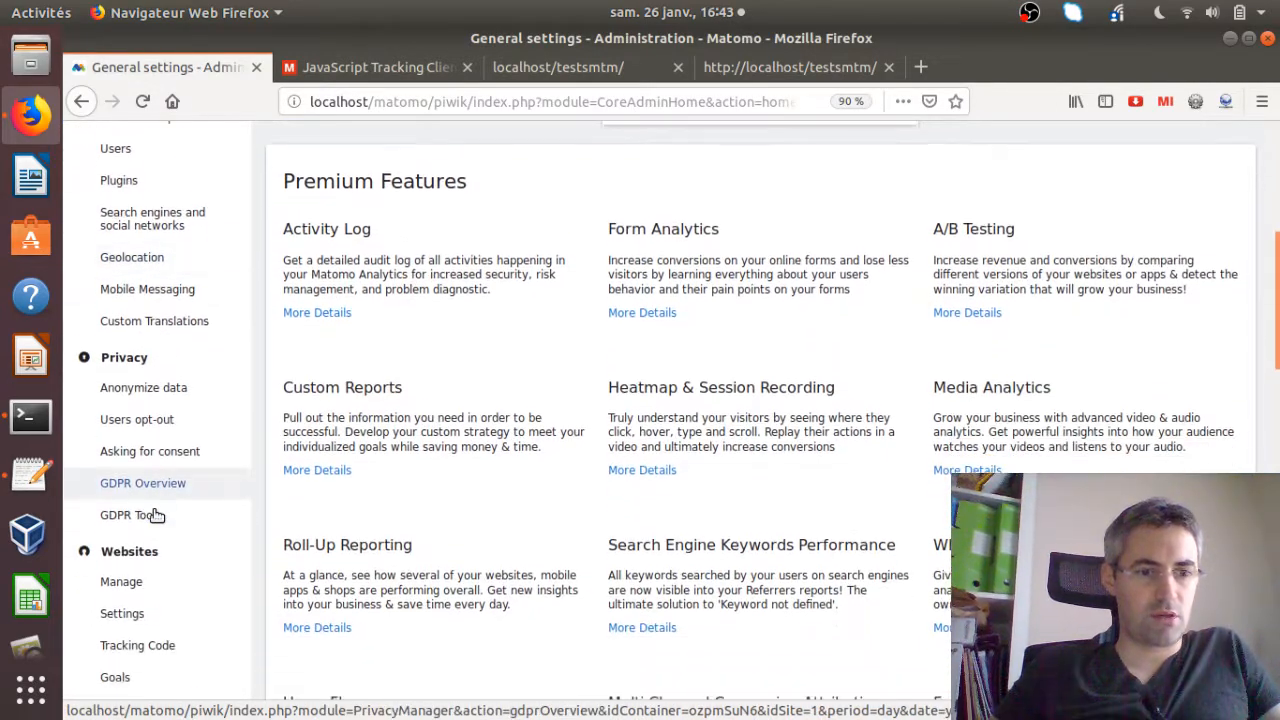
scroll(157, 515, down, 1)
click(167, 528)
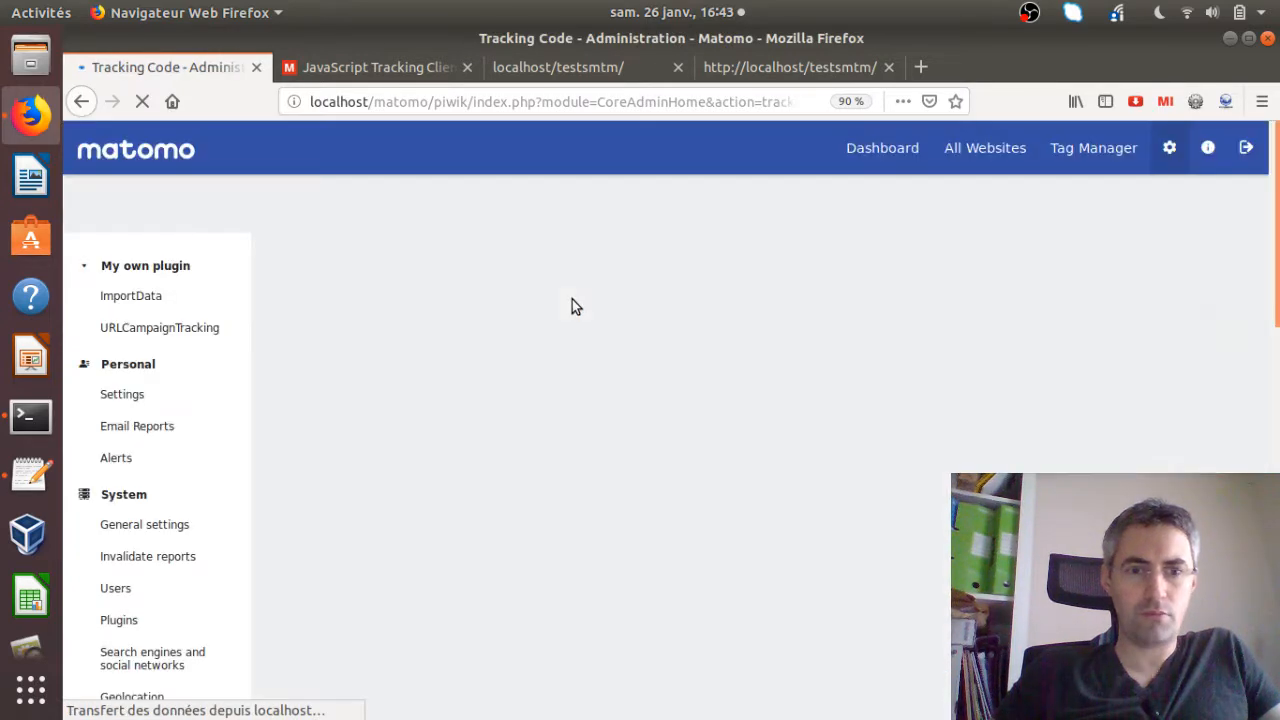
- Return to the JavaScript tracking guide and read the default download-tracking rule with its list of file extensions
click(405, 68)
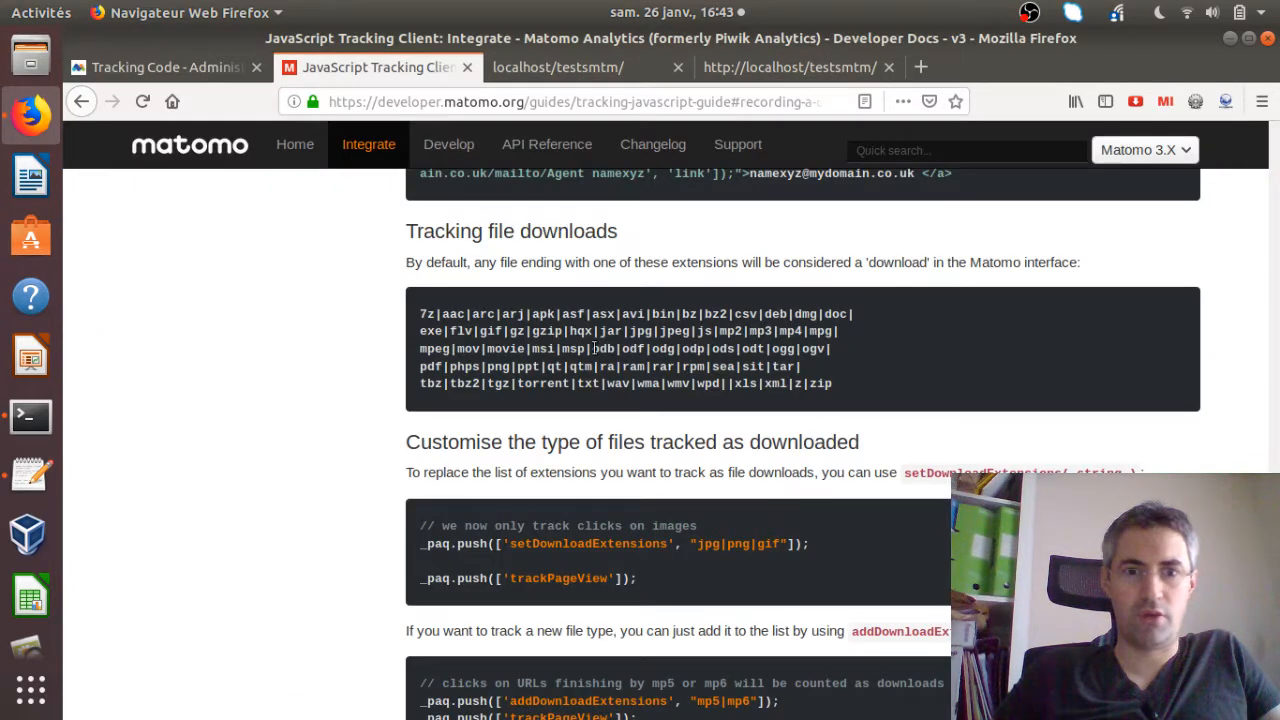
drag(420, 317, 847, 383)
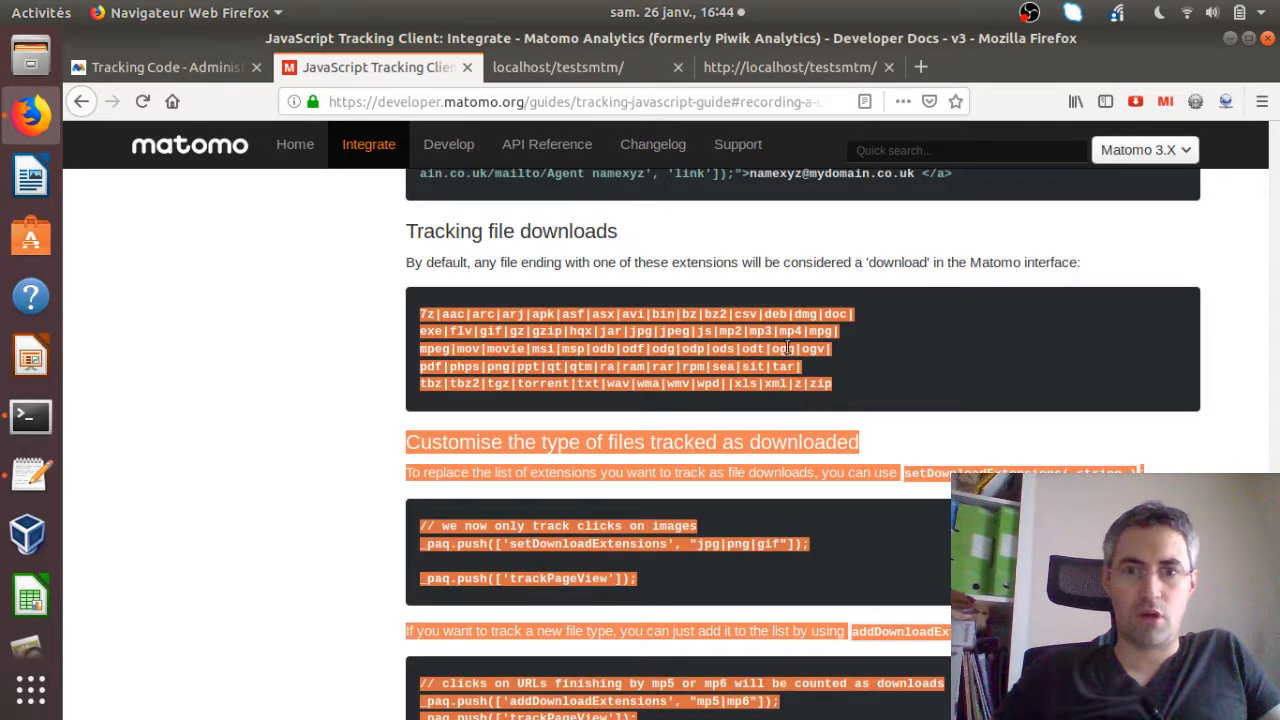
click(746, 255)
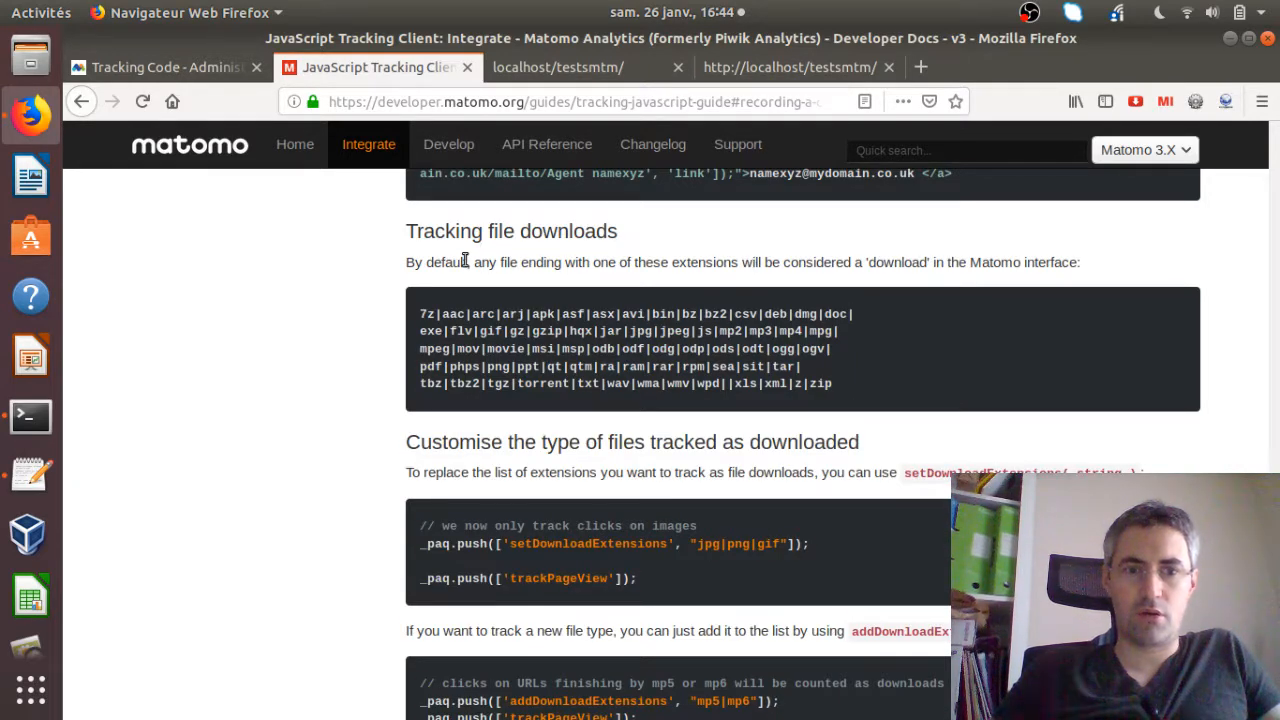
drag(408, 262, 558, 250)
click(573, 247)
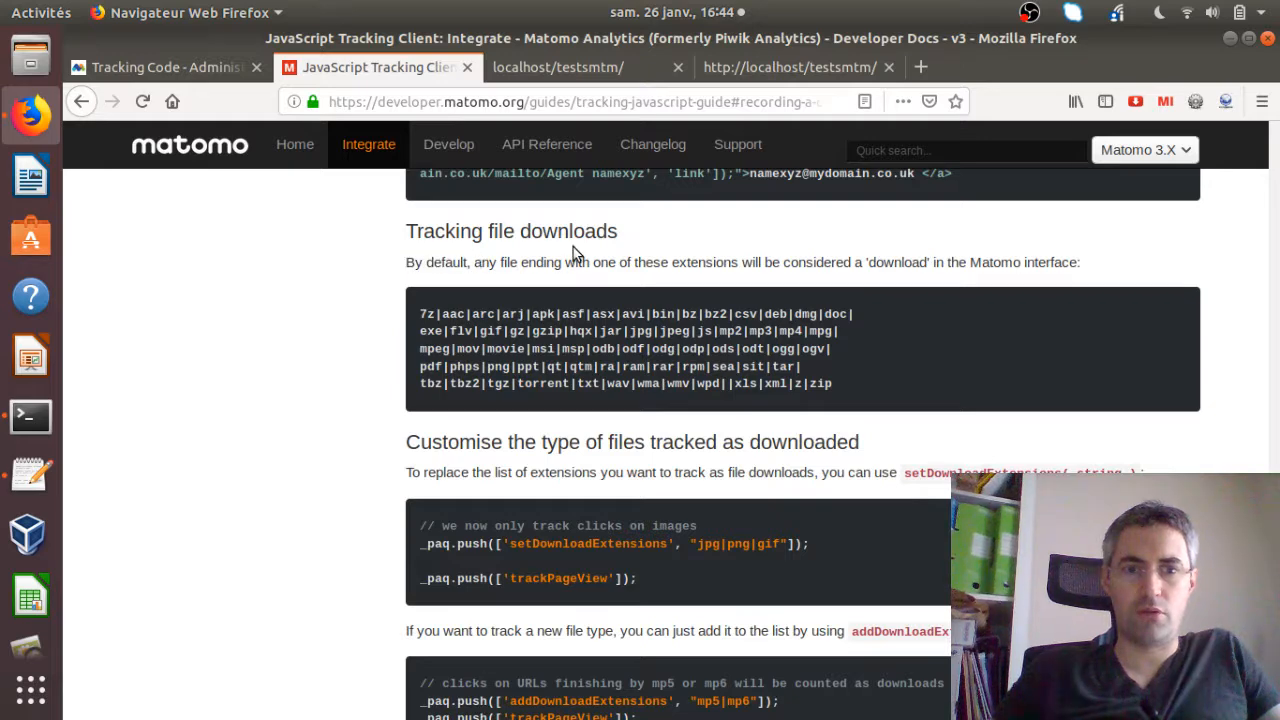
drag(406, 262, 1072, 262)
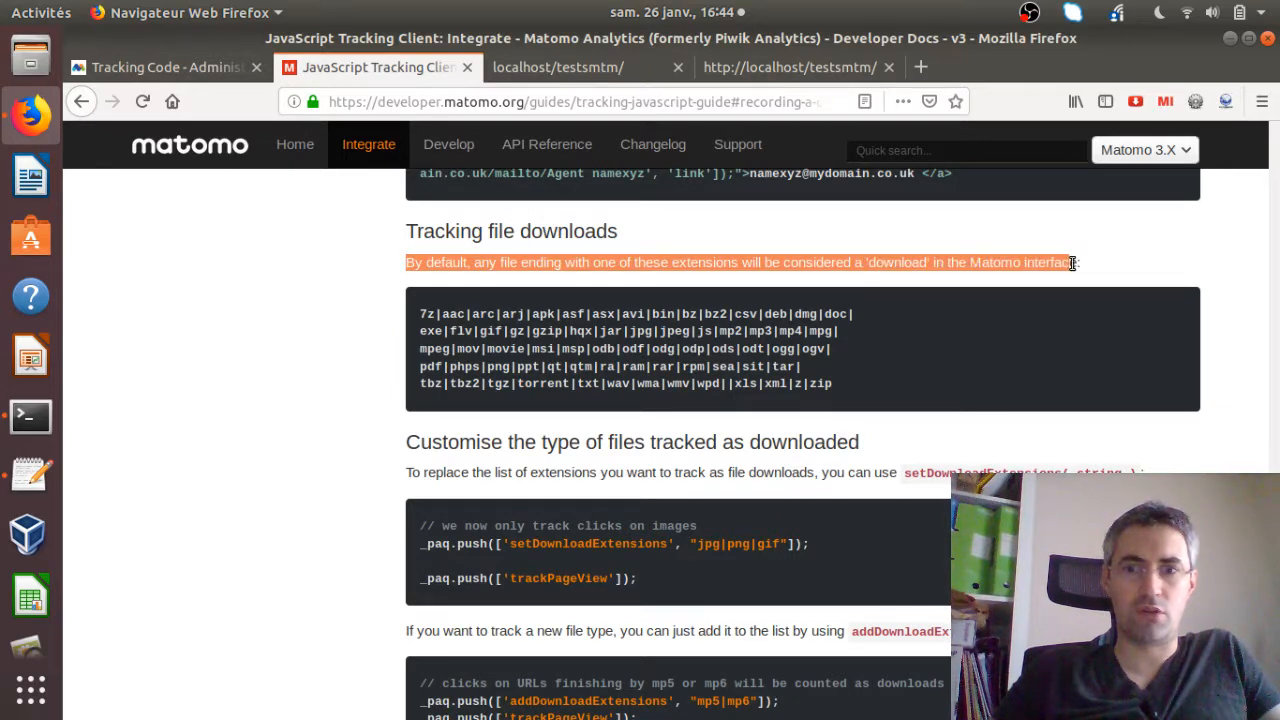
- Examine the JavaScript tracking code generated for mywebsite.com on Matomo's Tracking Code page, including its enableLinkTracking call
click(213, 66)
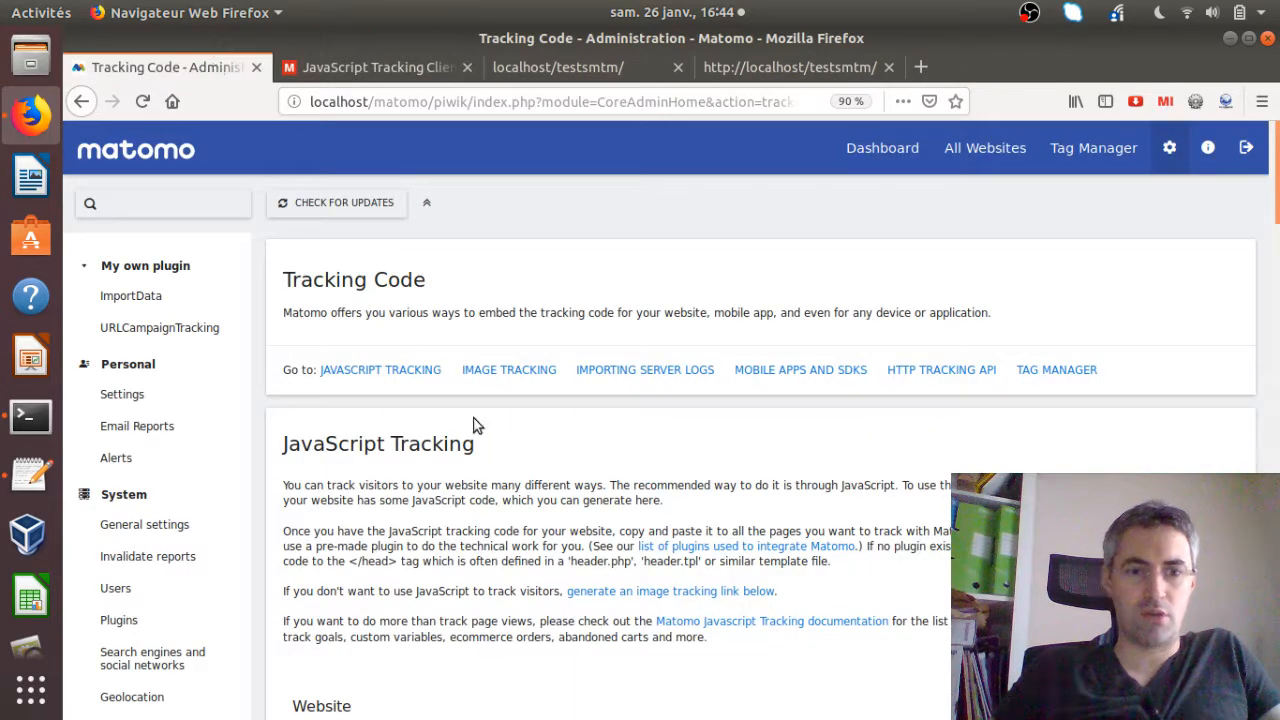
scroll(467, 499, down, 7)
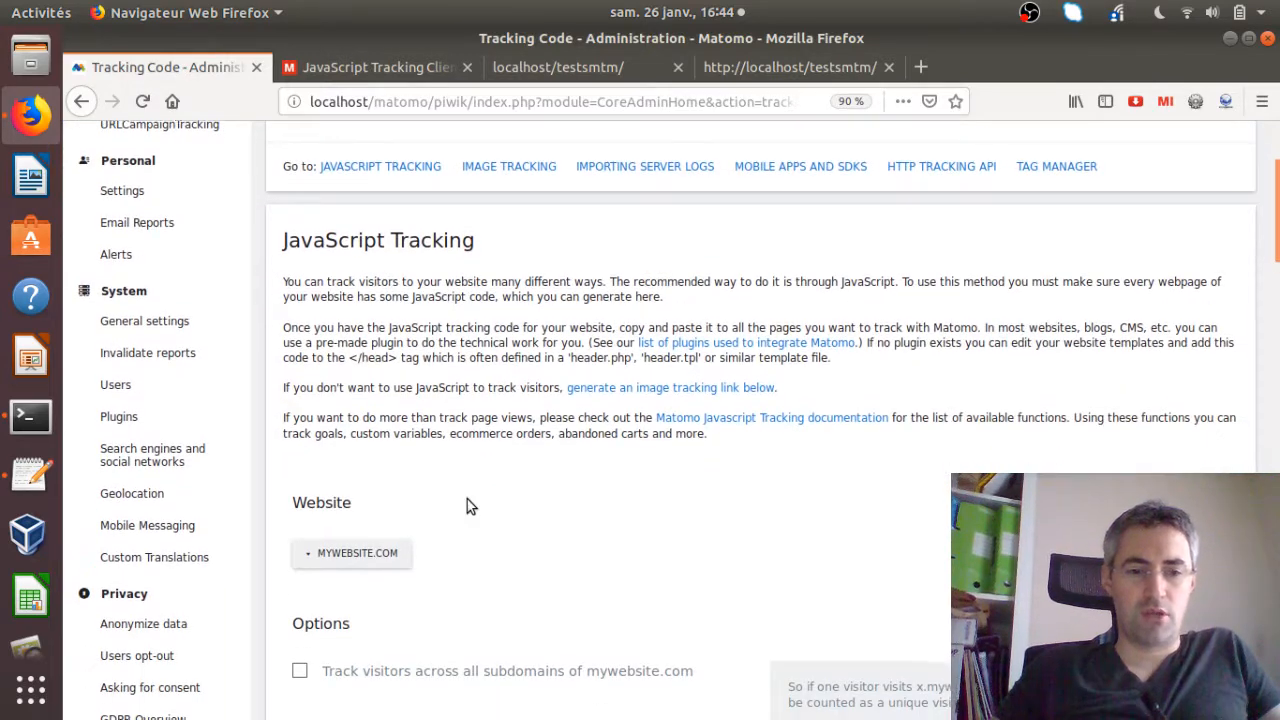
scroll(467, 499, down, 4)
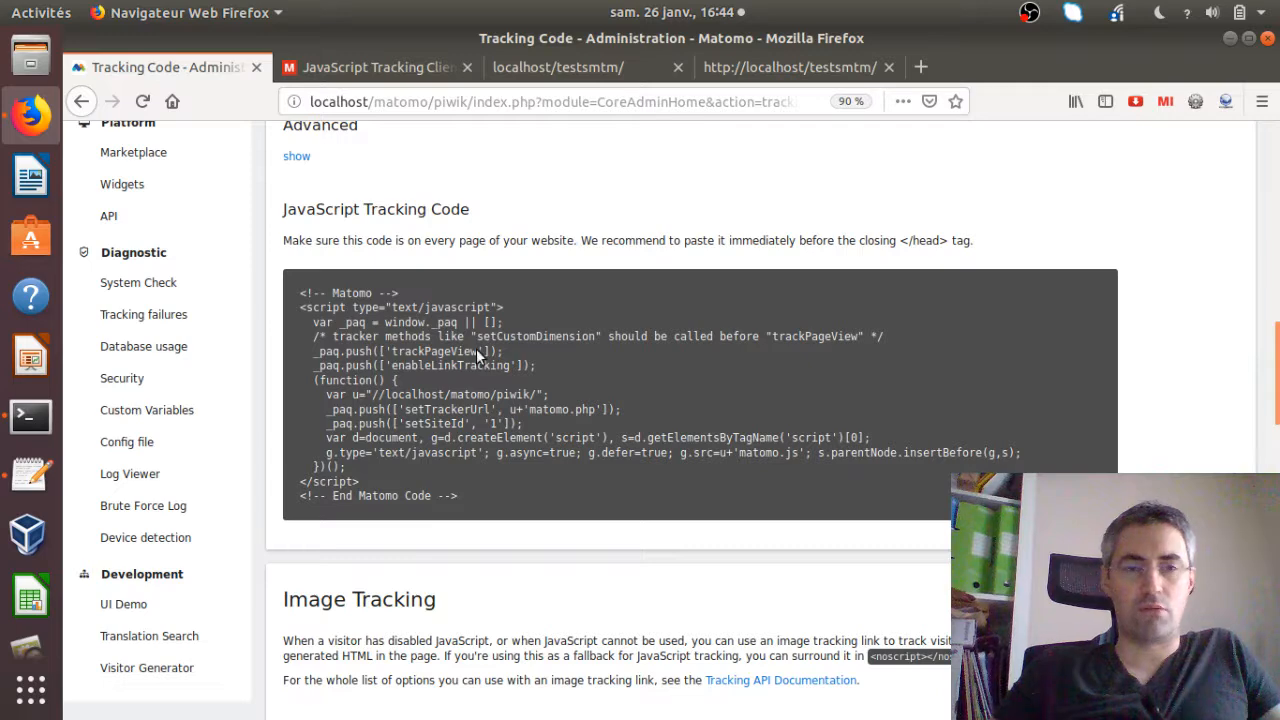
- Review the download-tracking guide, the cat links on the localhost/testsmtm test page and the complete JavaScript tracking code
click(410, 66)
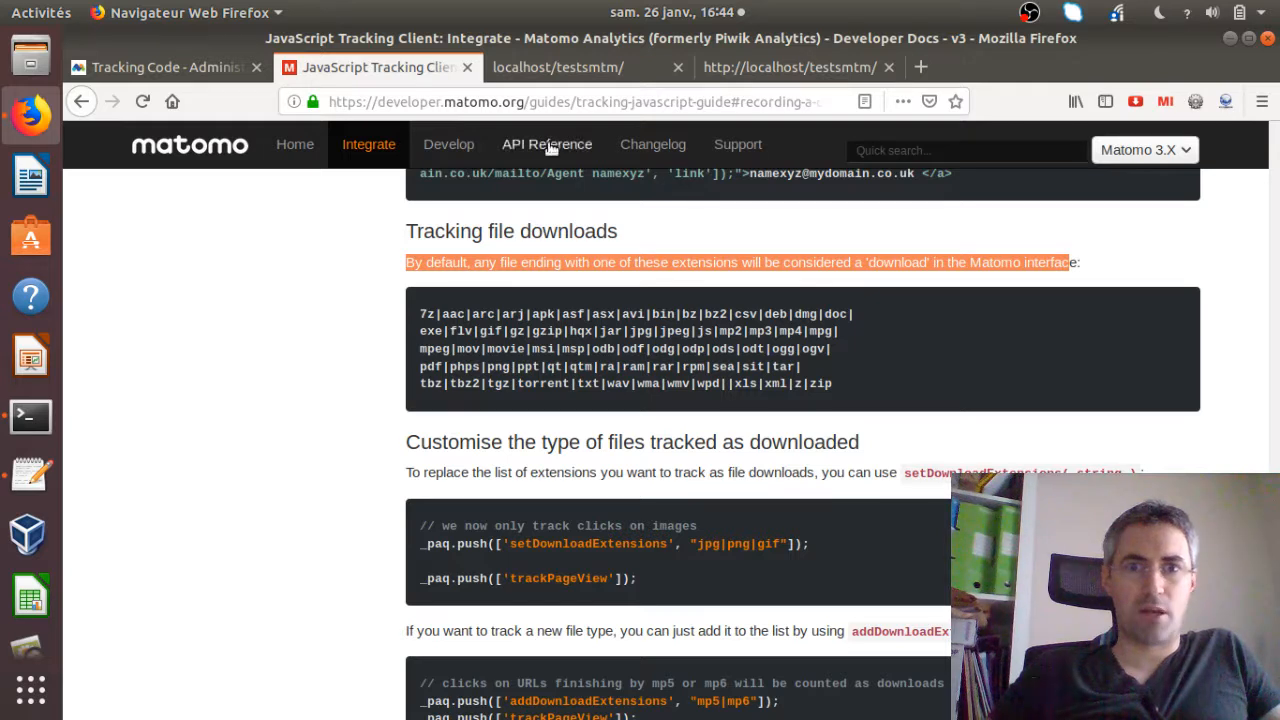
click(564, 74)
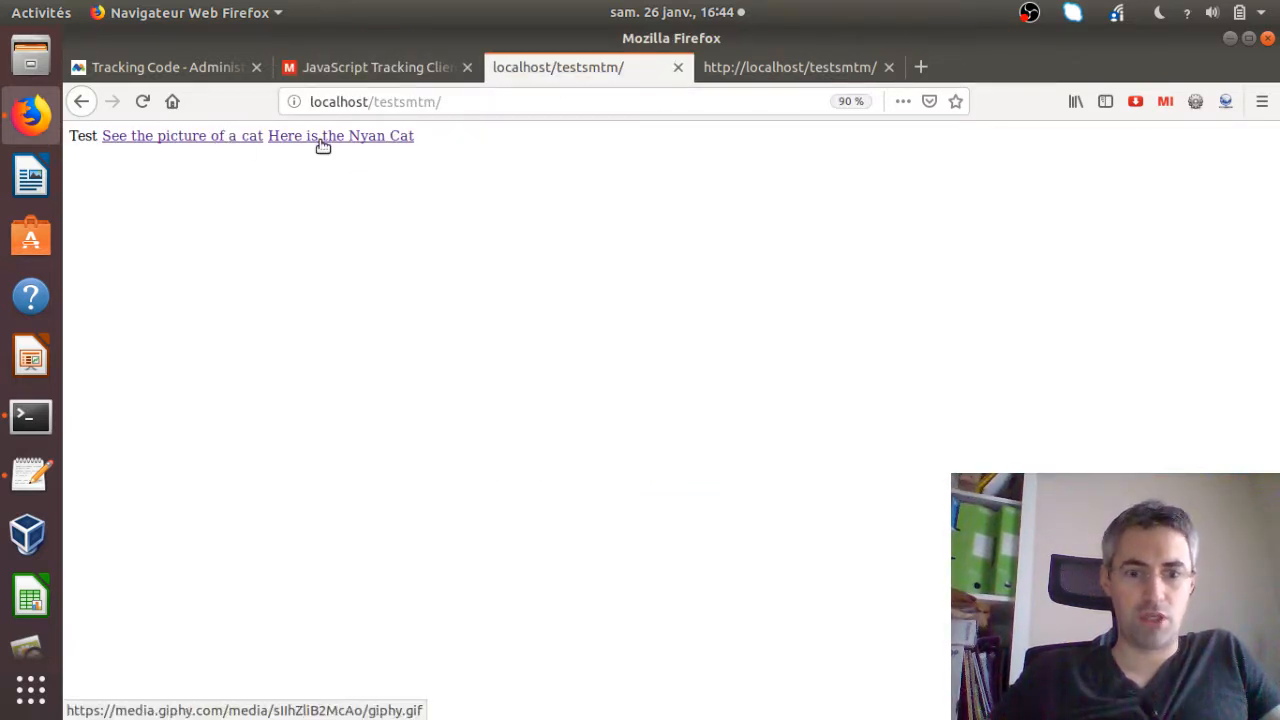
click(206, 80)
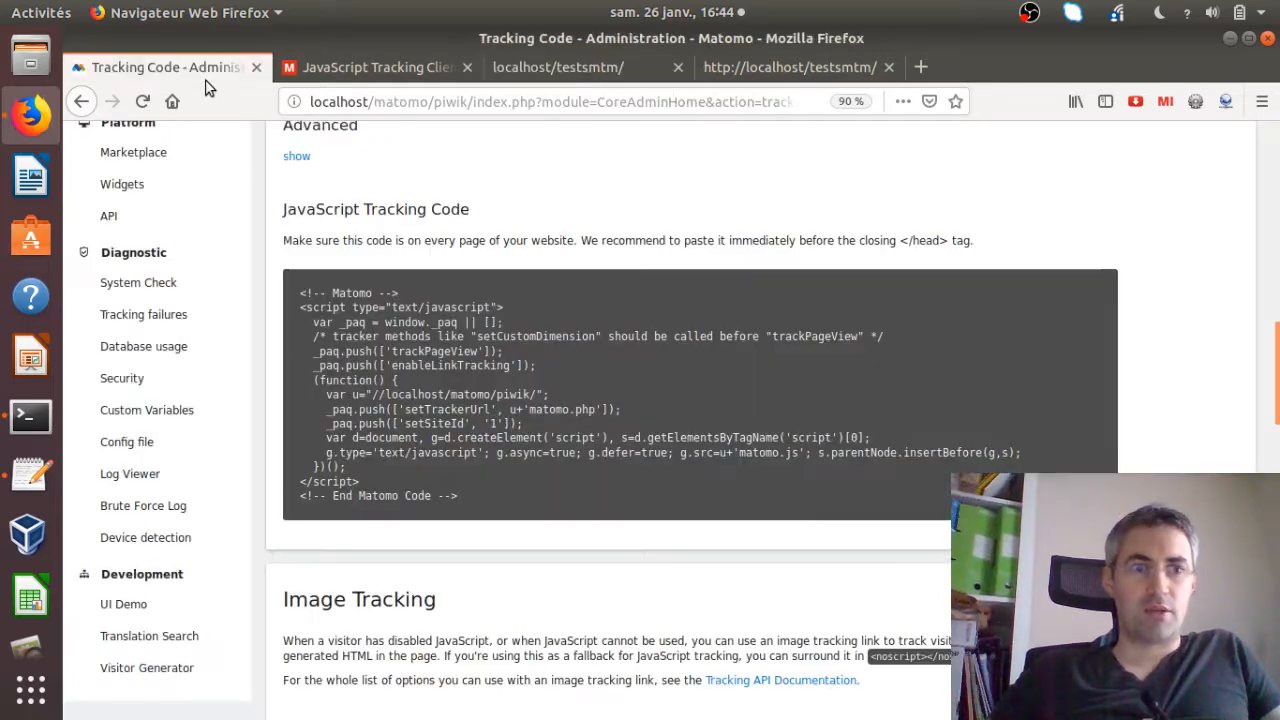
click(520, 393)
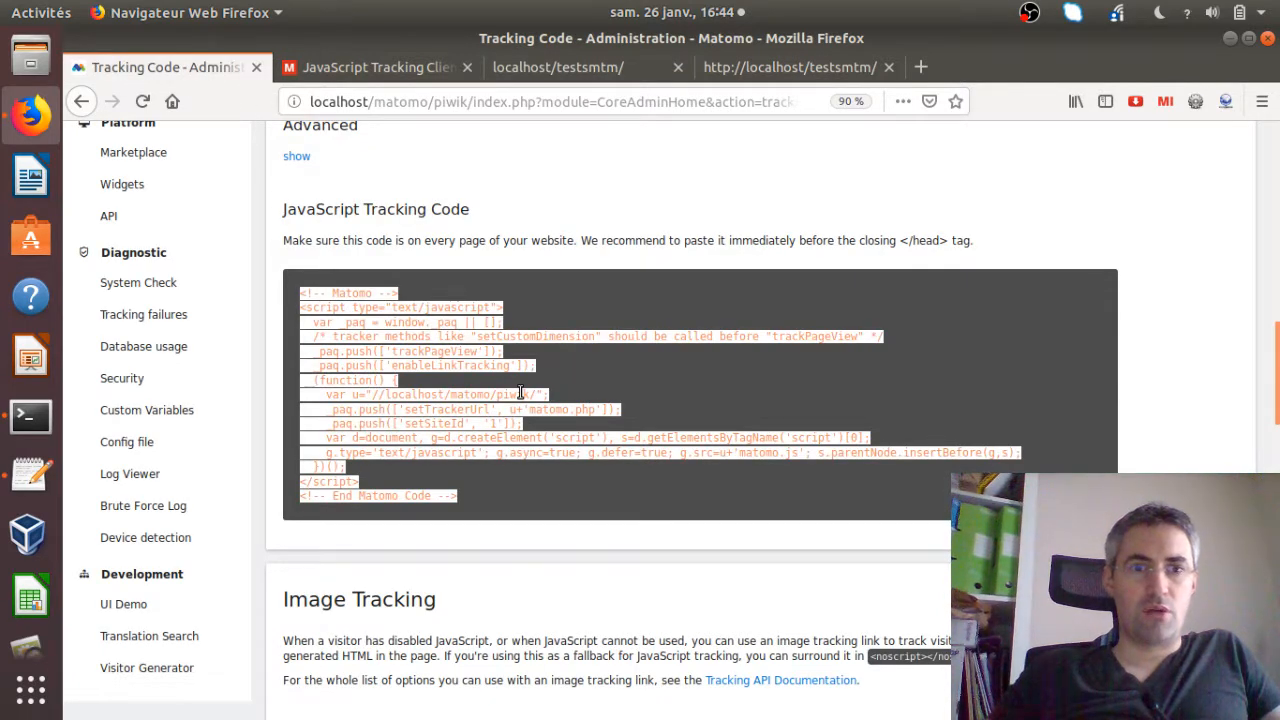
click(630, 222)
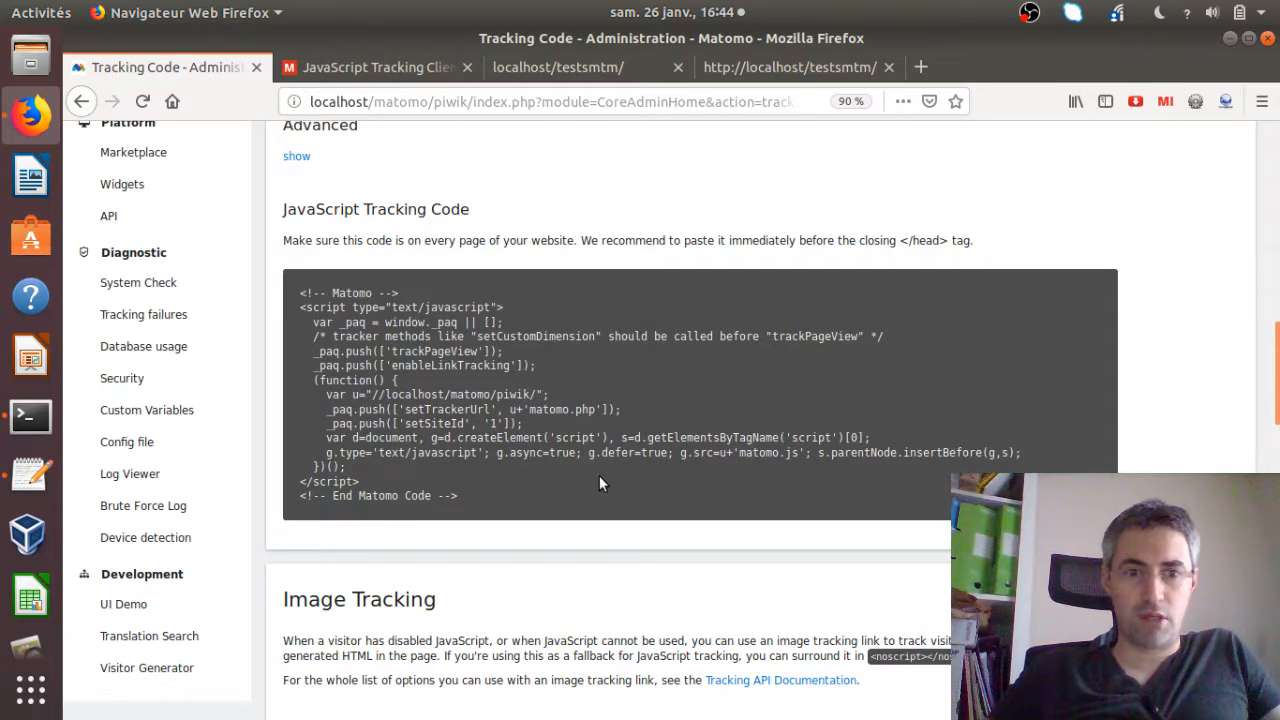
click(433, 72)
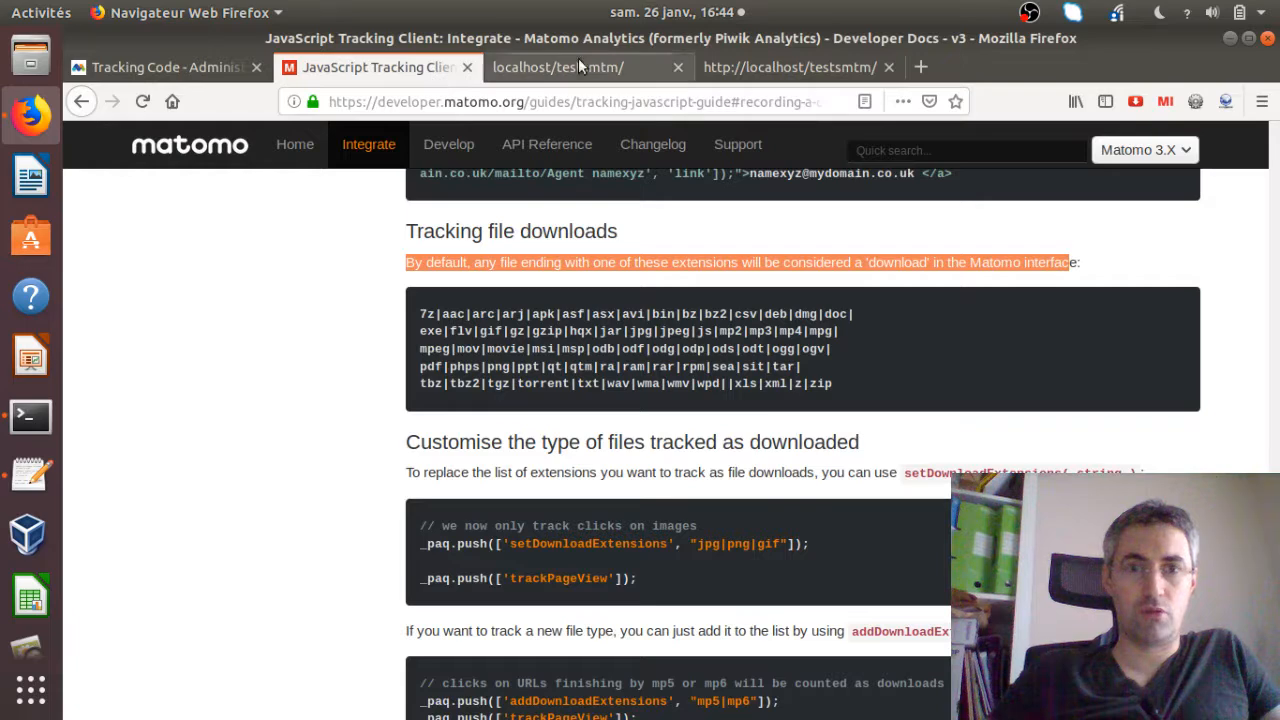
click(195, 67)
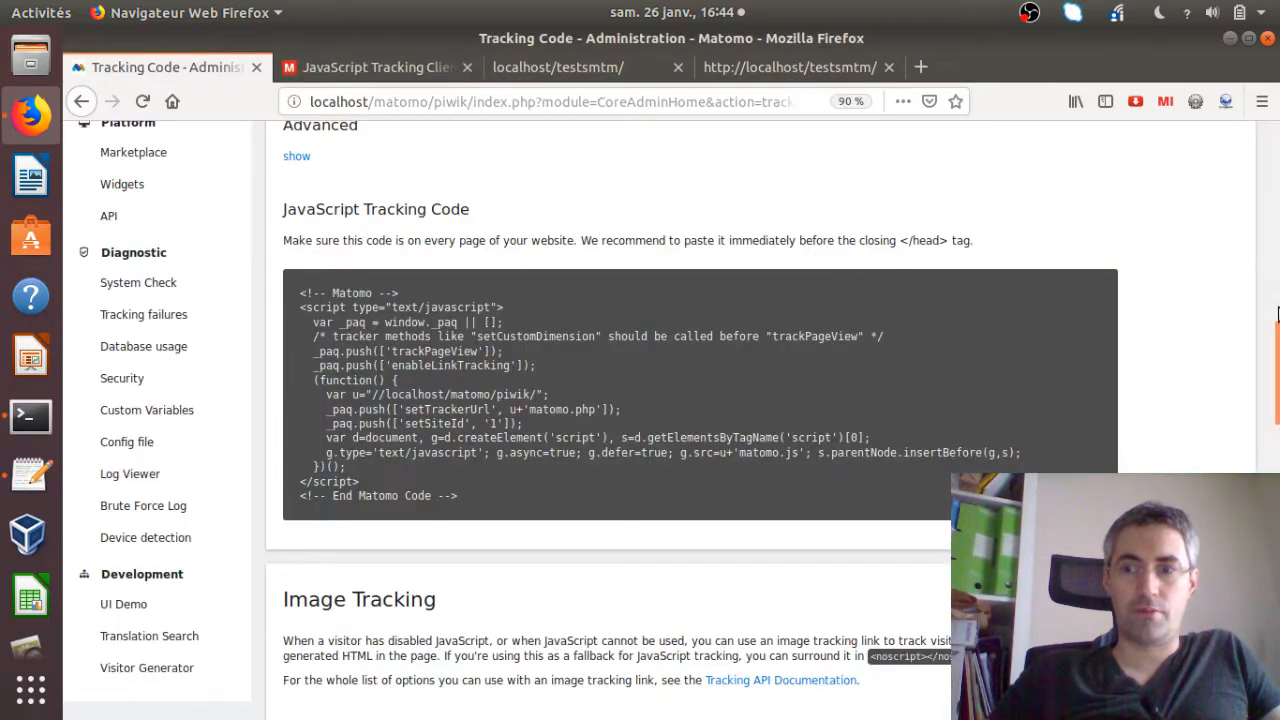
- Open the Tag Manager dashboard of "My container" in a separate browser tab
drag(1277, 345, 1277, 142)
click(1087, 158)
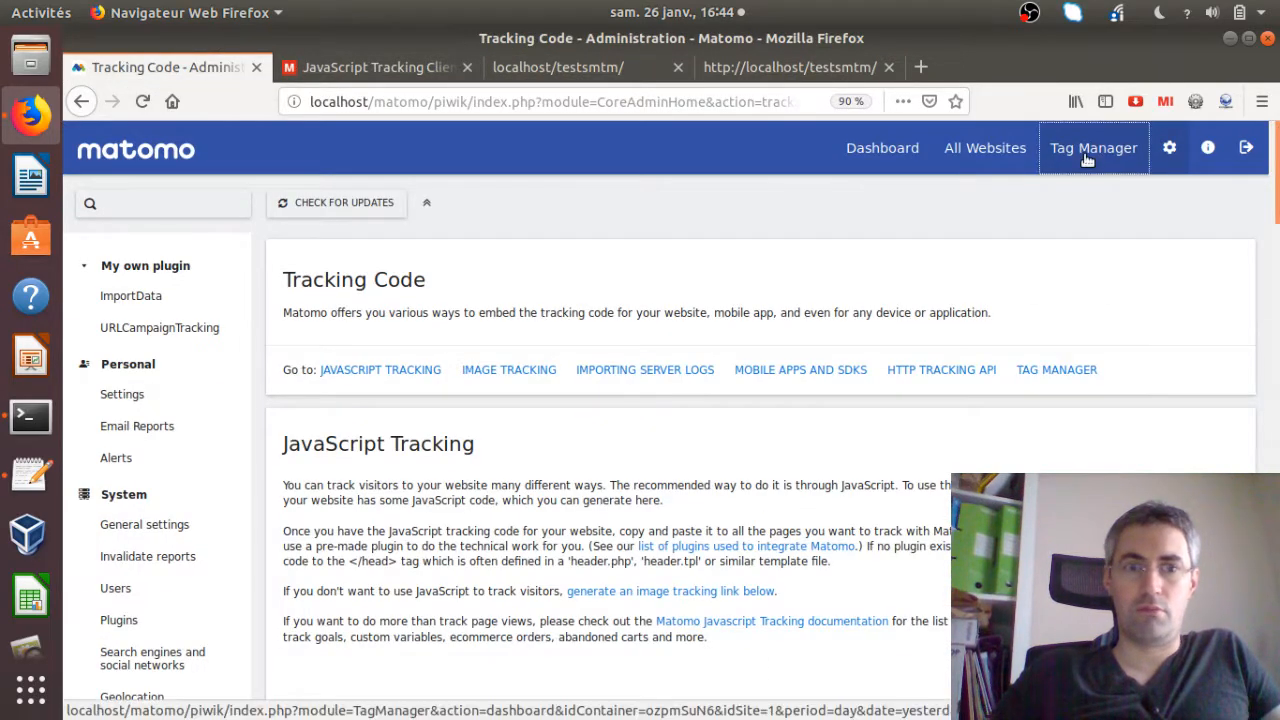
click(335, 68)
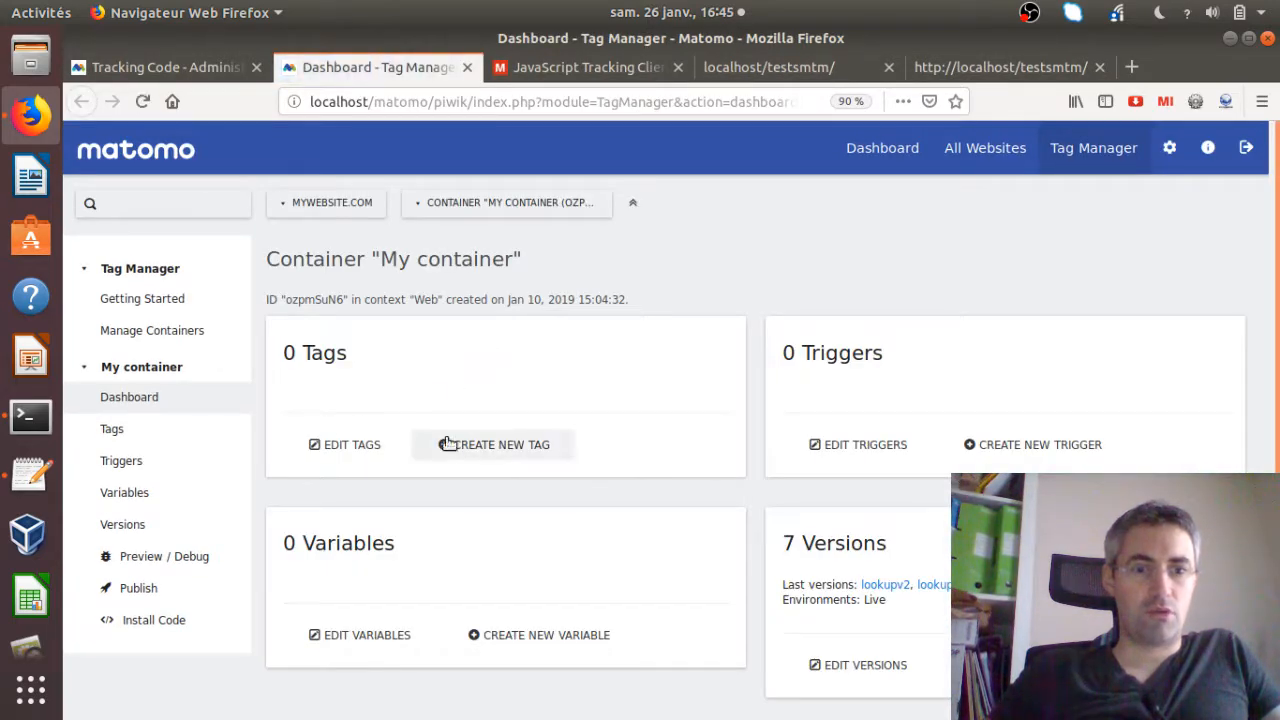
- Examine the Enable Link Tracking option of a new Matomo configuration within a Matomo Analytics tag, and return to the tag list without saving
click(477, 445)
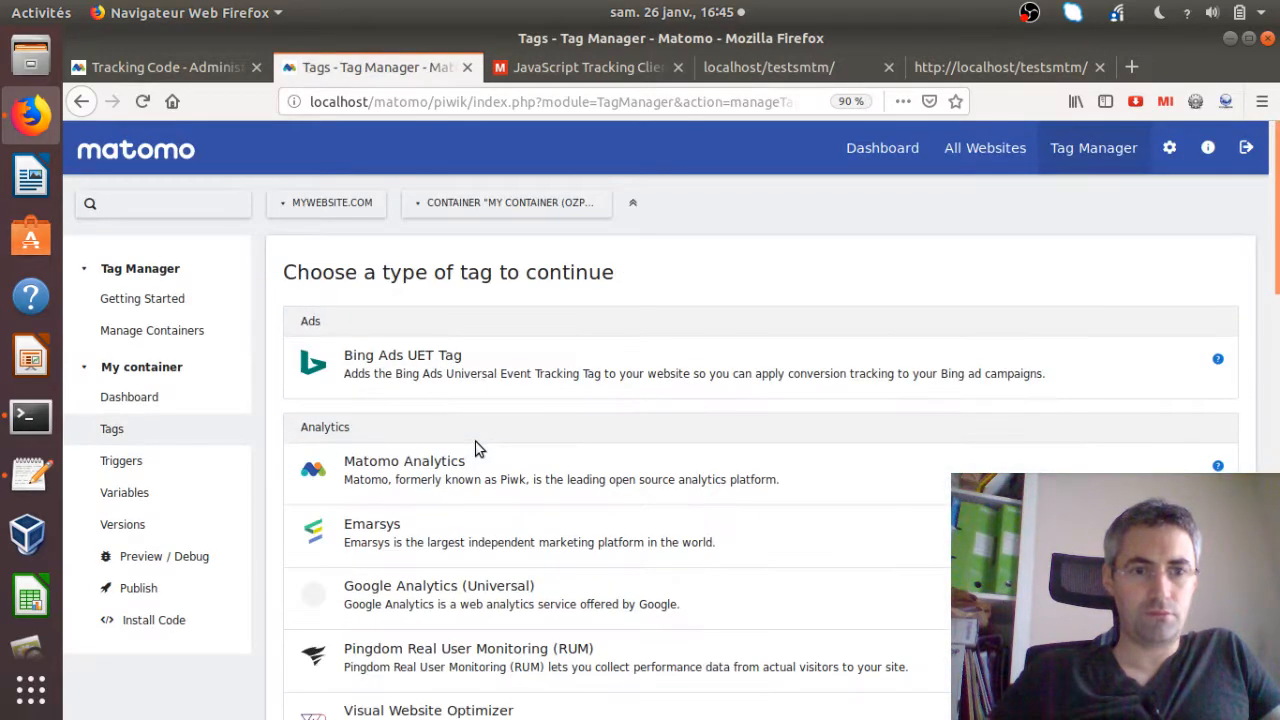
click(564, 478)
drag(1277, 250, 1277, 368)
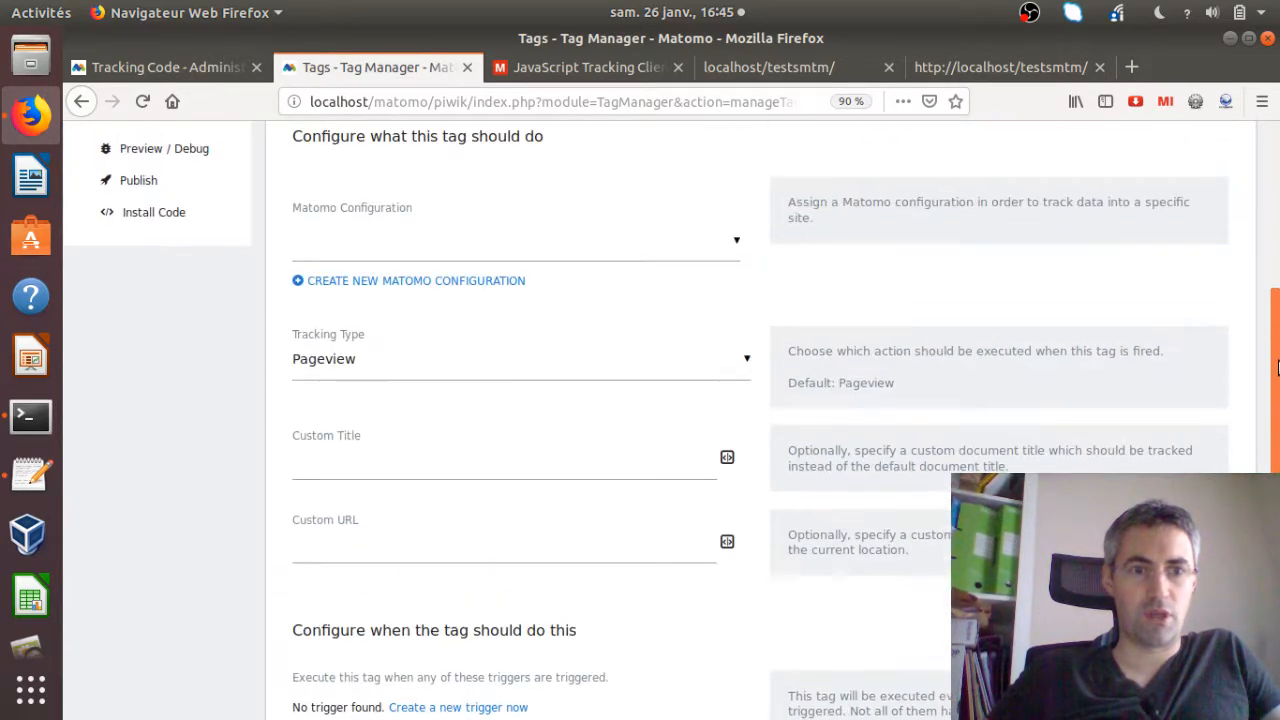
click(465, 281)
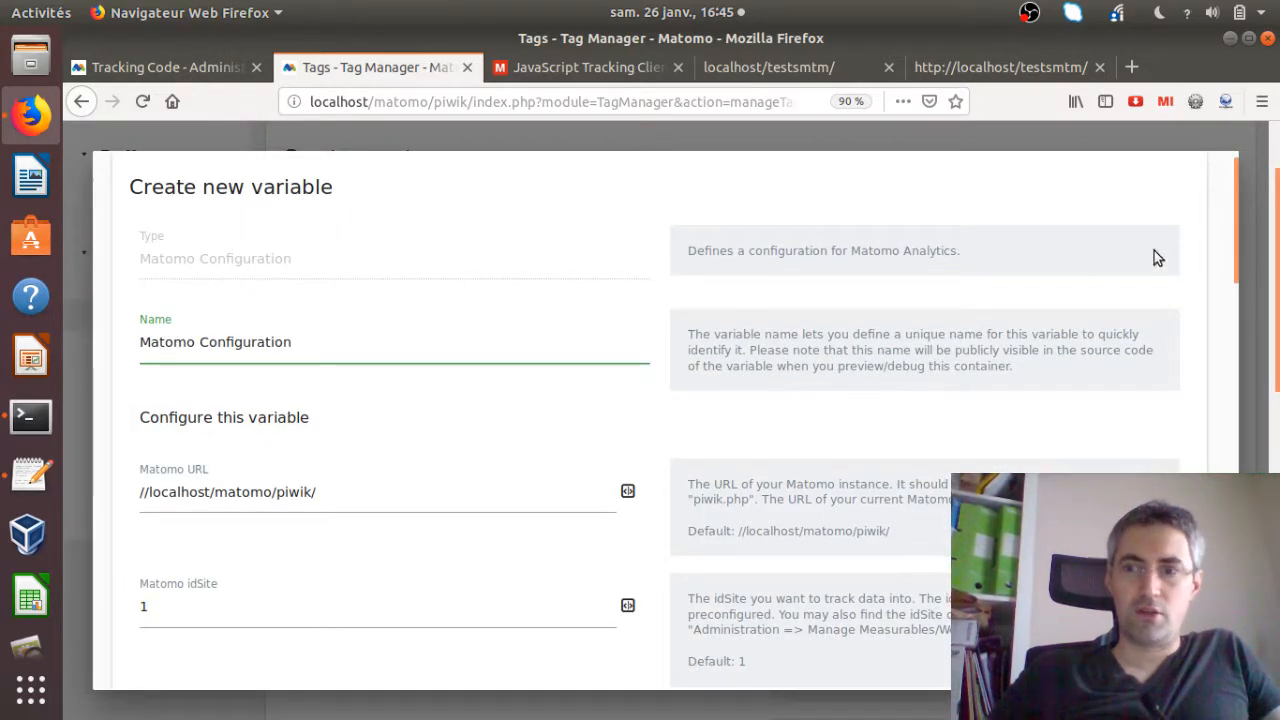
drag(1238, 236, 1256, 355)
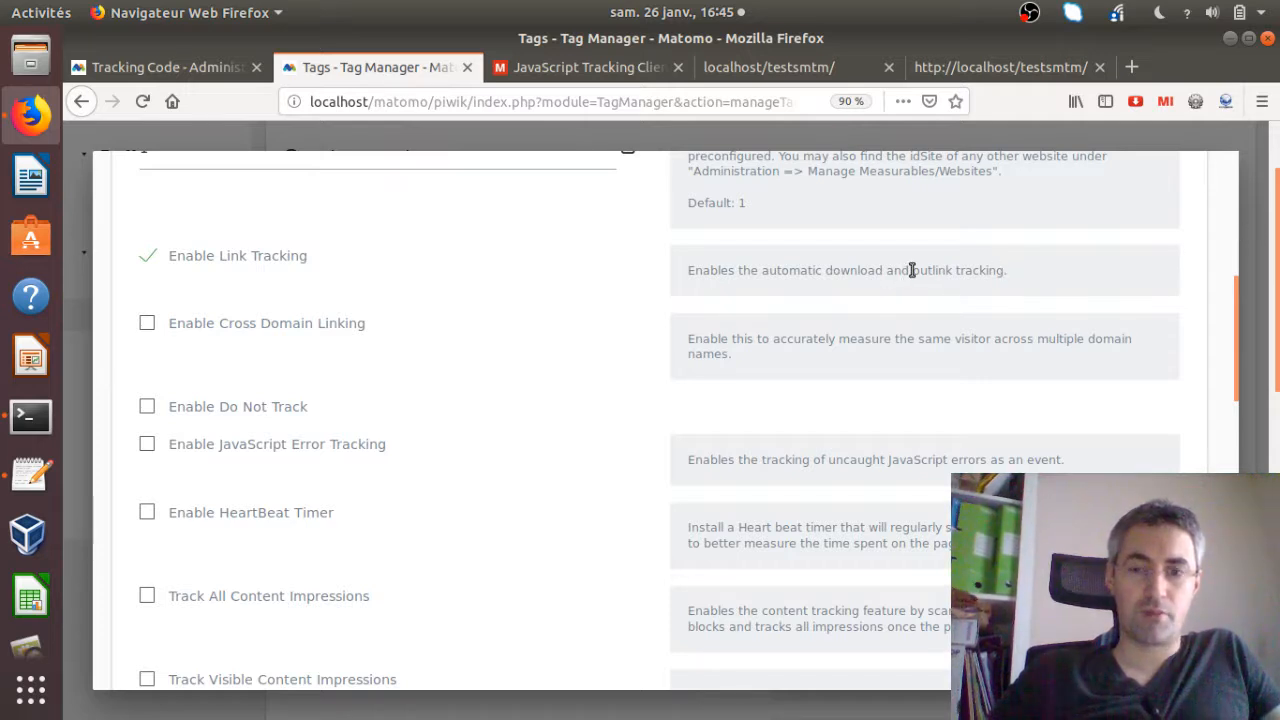
drag(912, 270, 997, 273)
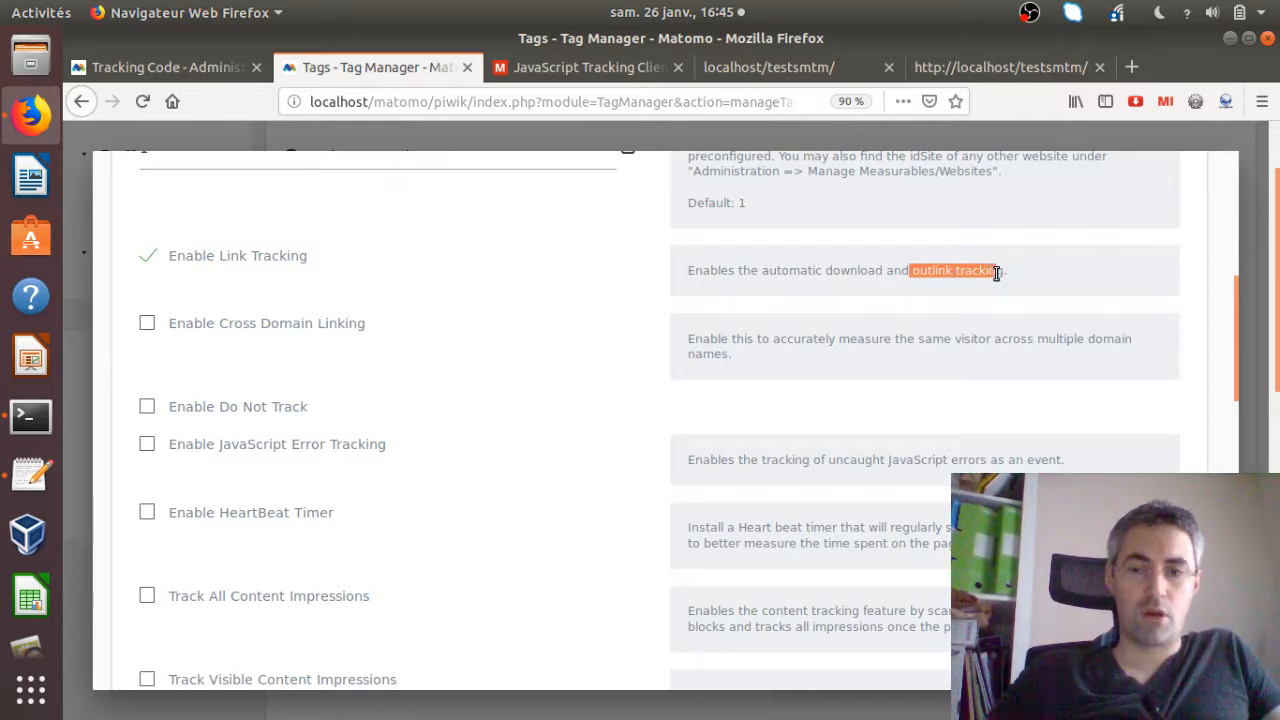
click(1250, 203)
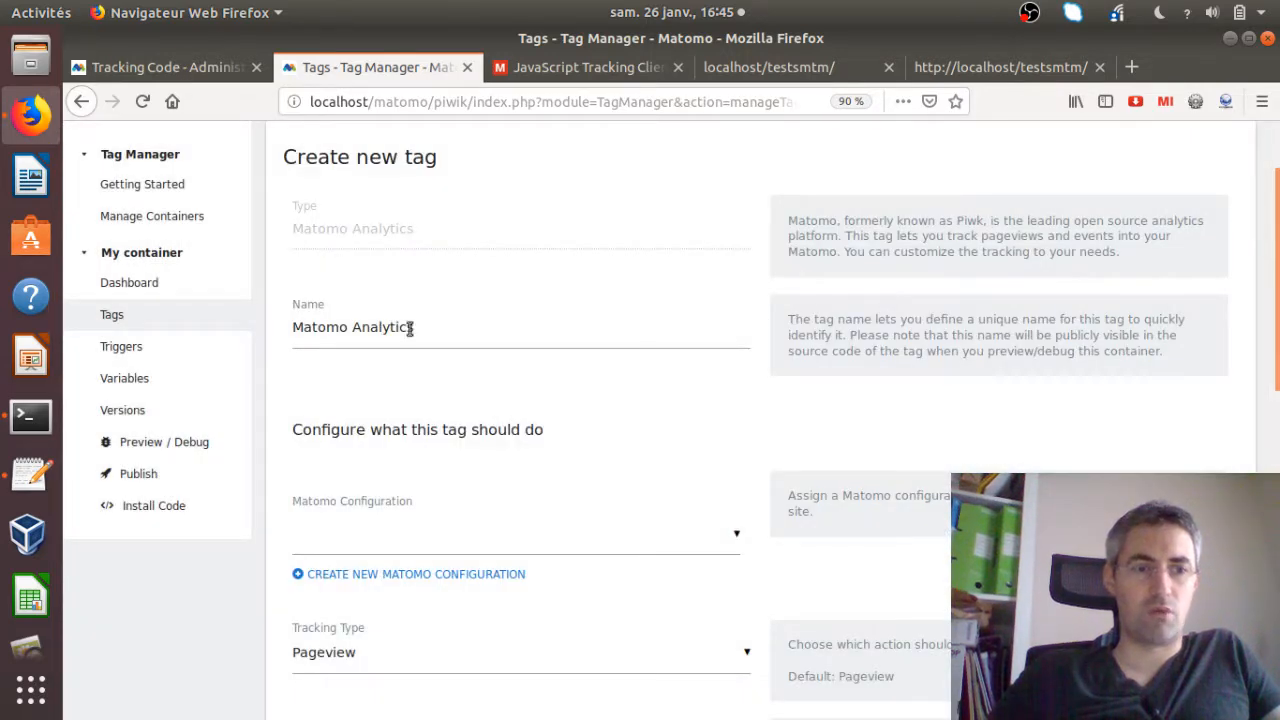
click(155, 326)
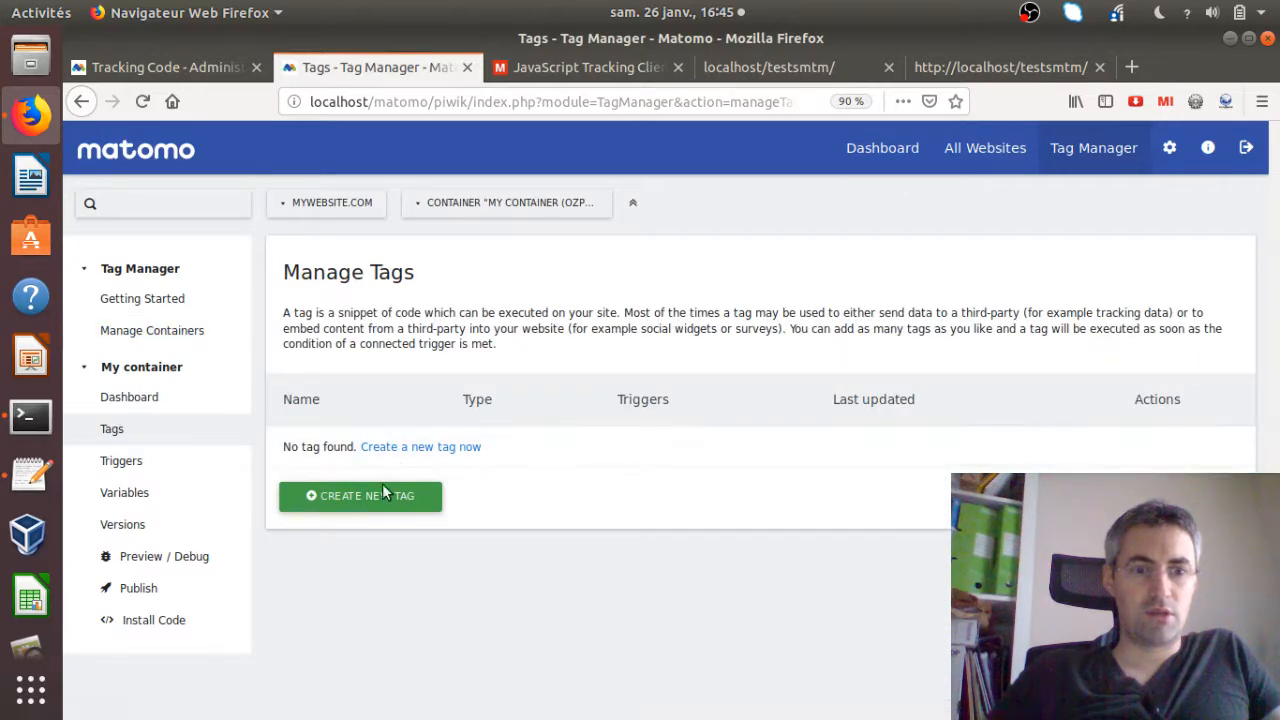
- Start a new Custom HTML tag and name it "Matomo on all pages"
click(376, 499)
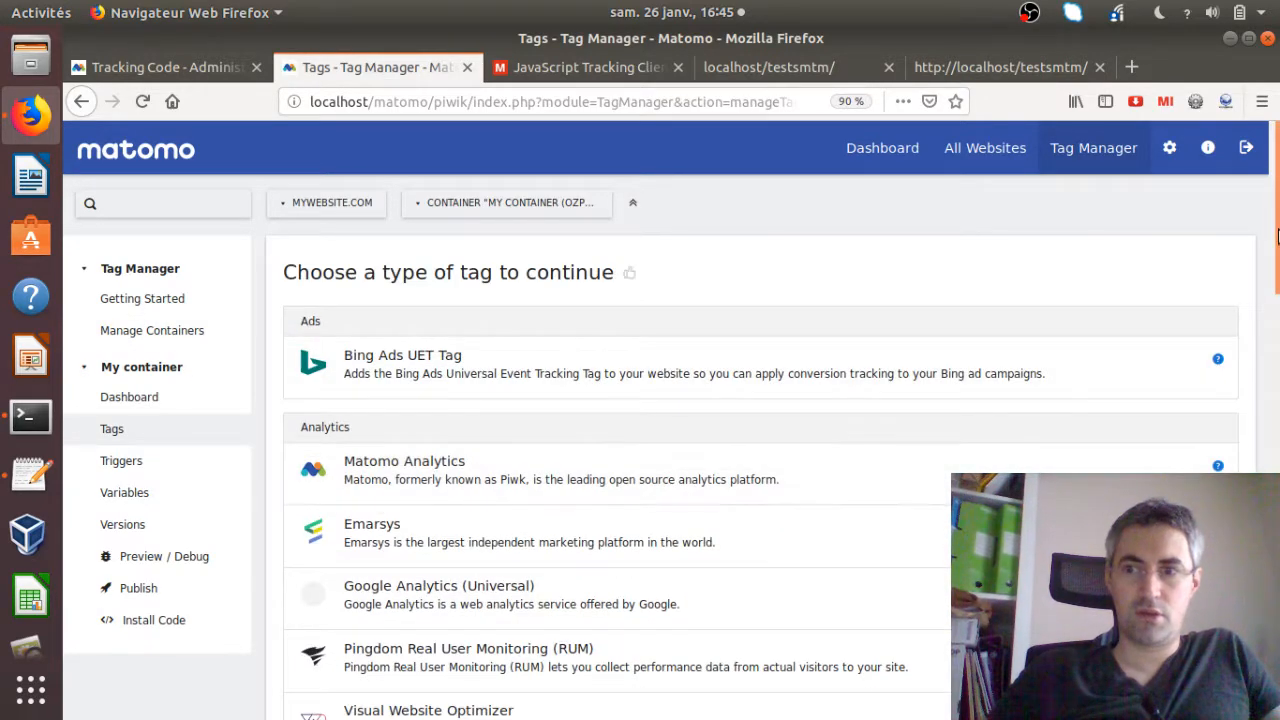
scroll(1277, 218, down, 10)
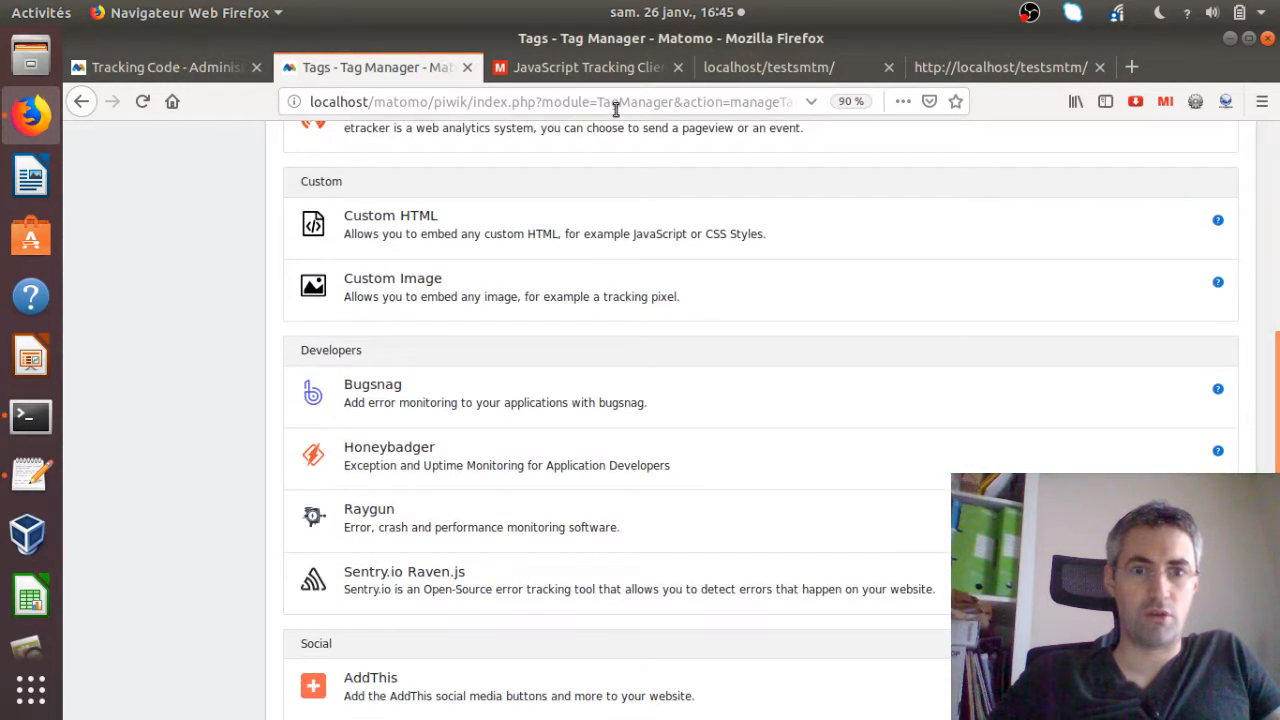
click(522, 221)
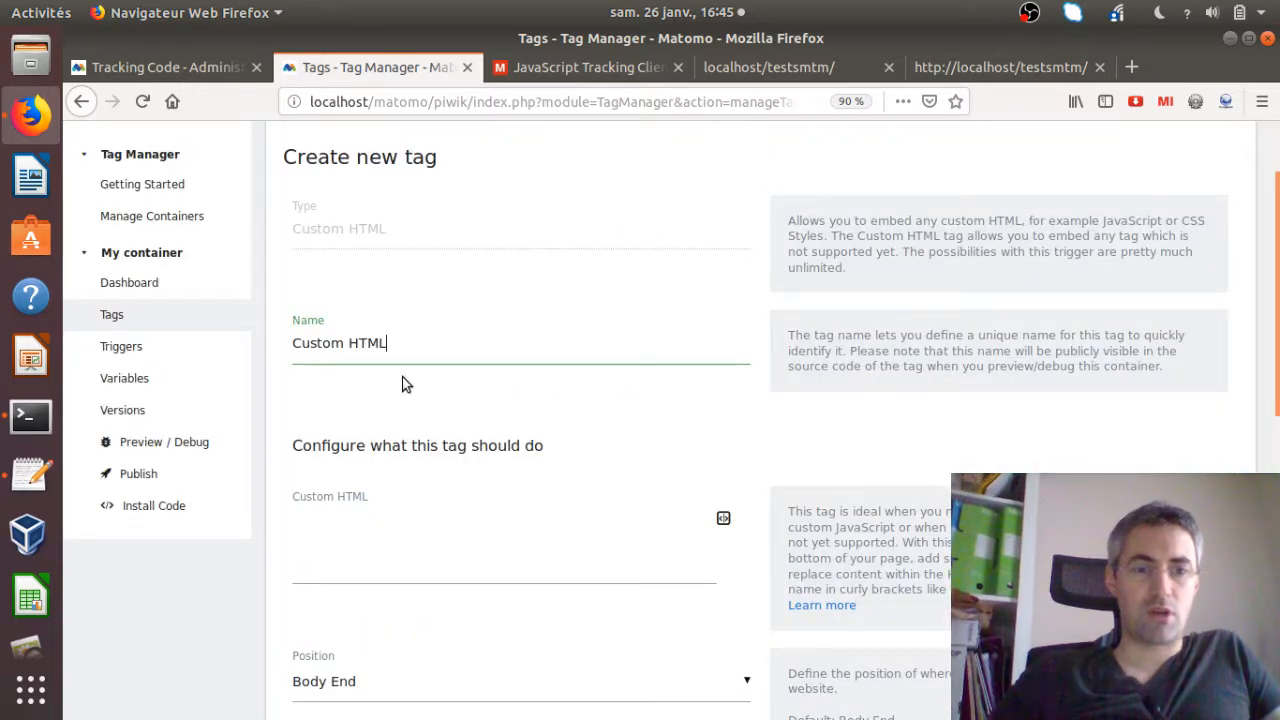
text(Matomo o)
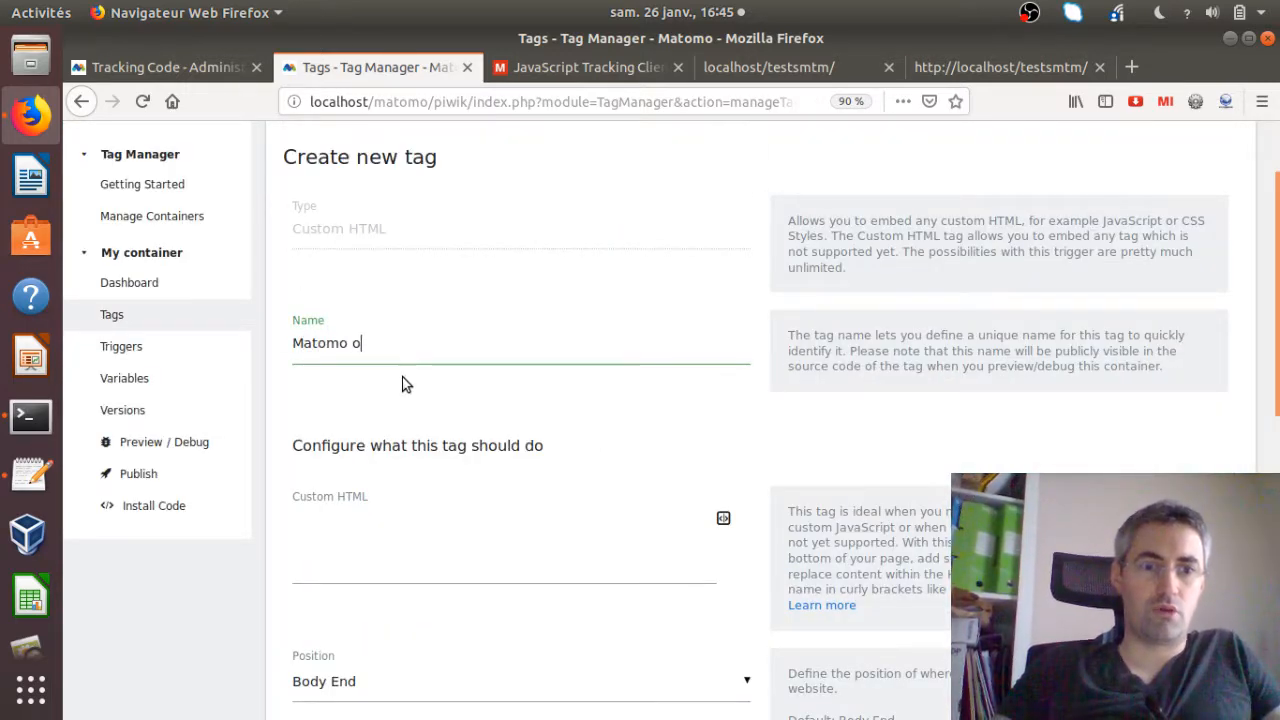
text(n all pages)
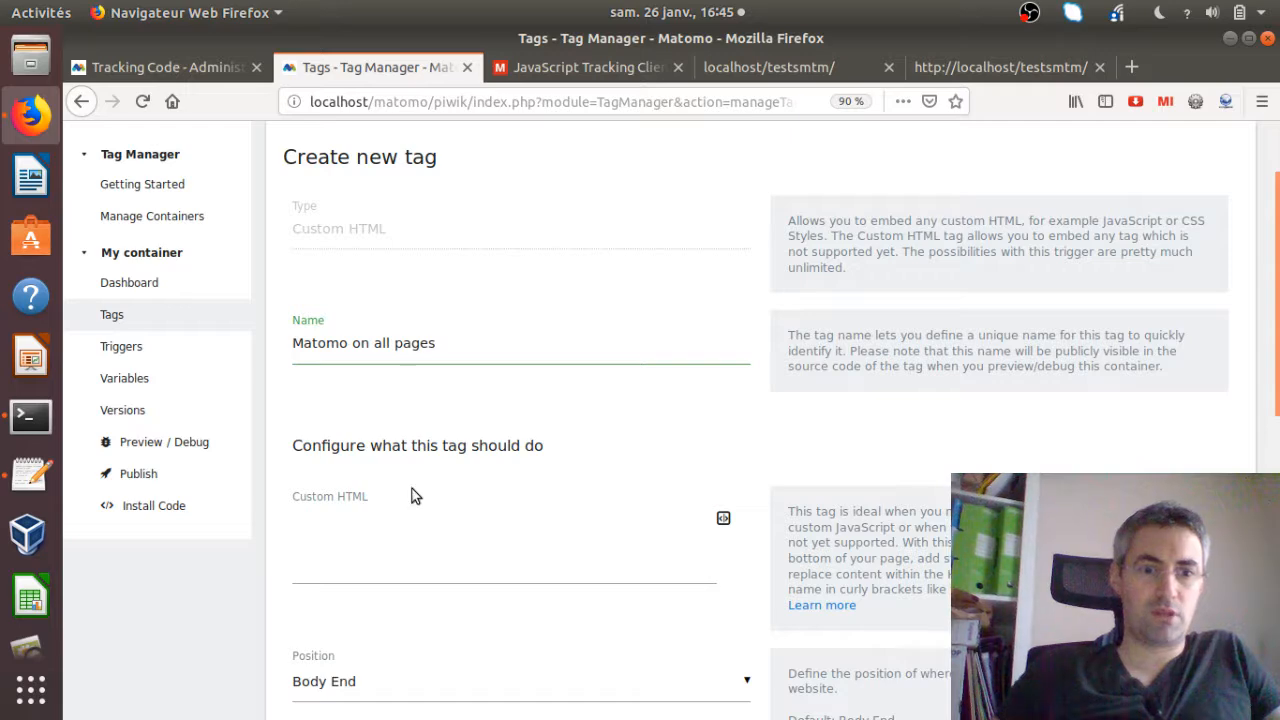
- Insert the complete Matomo JavaScript tracking code into the new tag's Custom HTML
click(380, 540)
text(<!-- Matomo --> <script type="text/javascript">   var _paq = window._paq || [];   /* tracker methods like "setCustomDimension" should be called before "trackPageView" */   _paq.push(['trackPageView']);   _paq.push(['enableLinkTracking']);   (function() {     var u="//localhost/matomo/piwik/";     _paq.push(['setTrackerUrl', u+'matomo.php']);     _paq.push(['setSiteId', '1']);     var d=document, g=d.createElement('script'), s=d.getElementsByTagName('script')[0];     g.type='text/javascript'; g.async=true; g.defer=true; g.src=u+'matomo.js'; s.parentNode.insertBefore(g,s);   })(); </script> <!-- End Matomo Code -->)
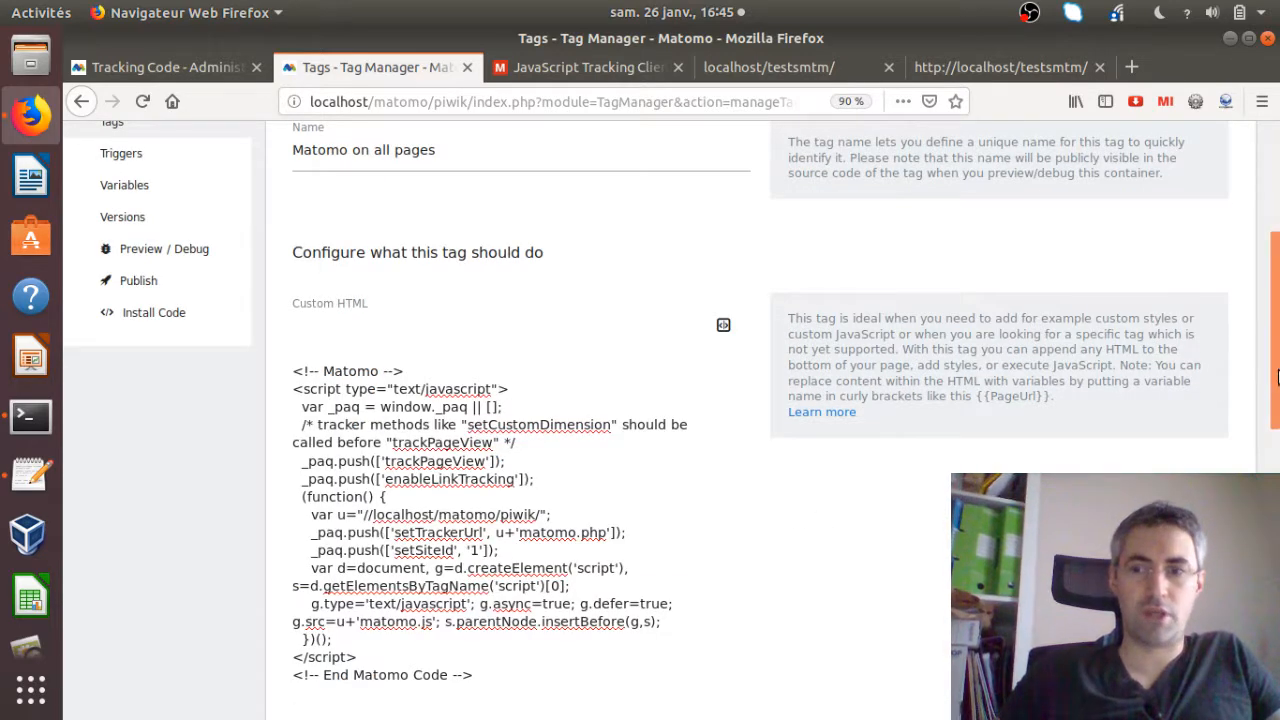
- Create a new Pageview trigger without conditions for the tag to execute on, and create the tag
scroll(380, 540, down, 4)
scroll(450, 232, down, 5)
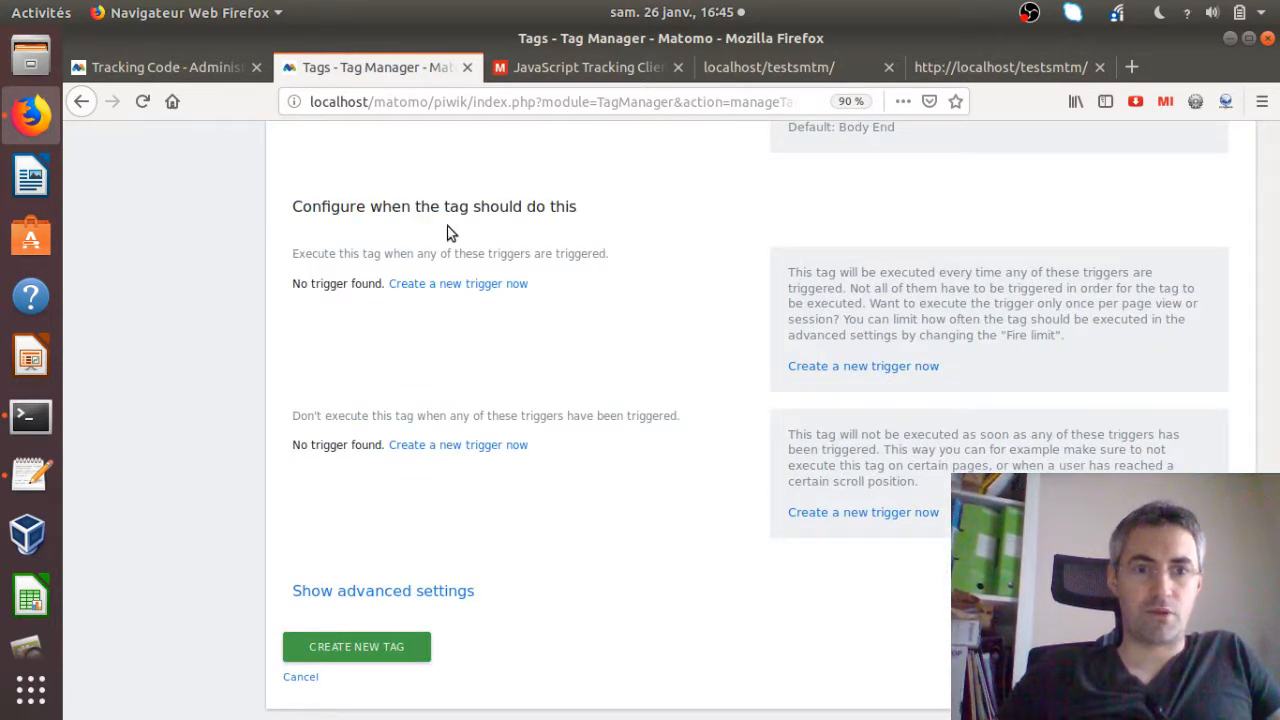
click(453, 285)
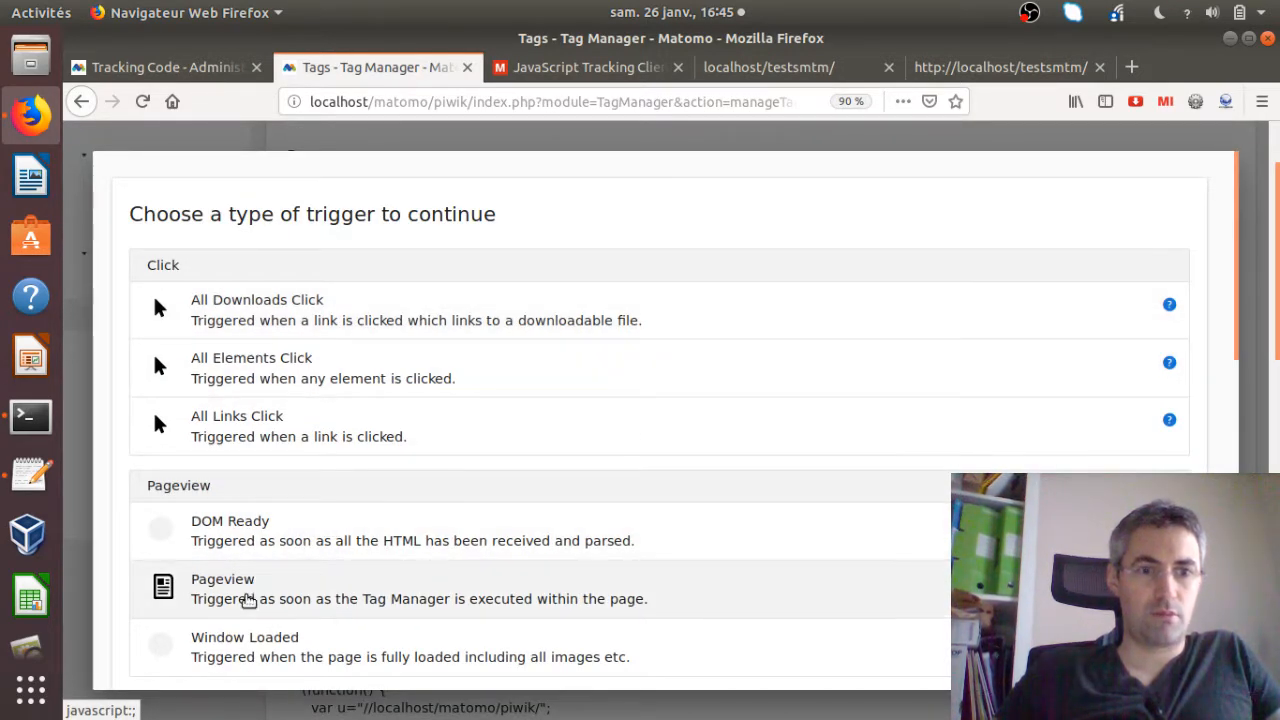
click(249, 599)
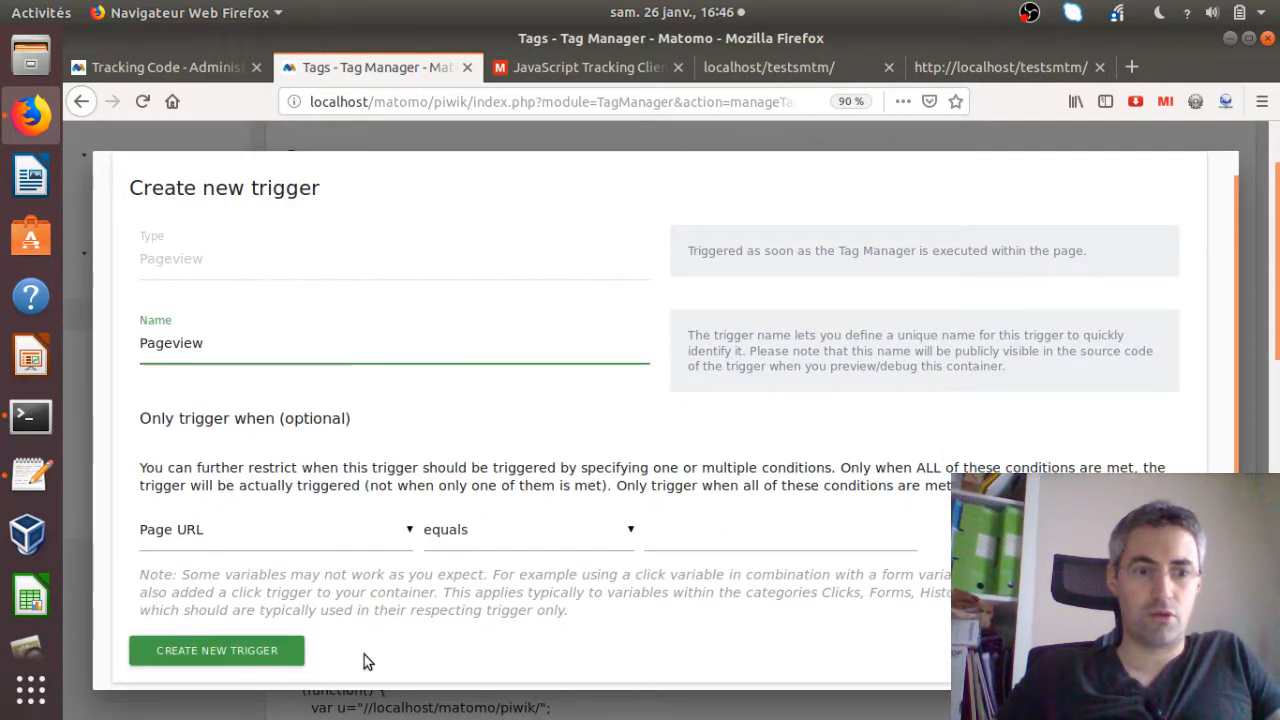
click(247, 654)
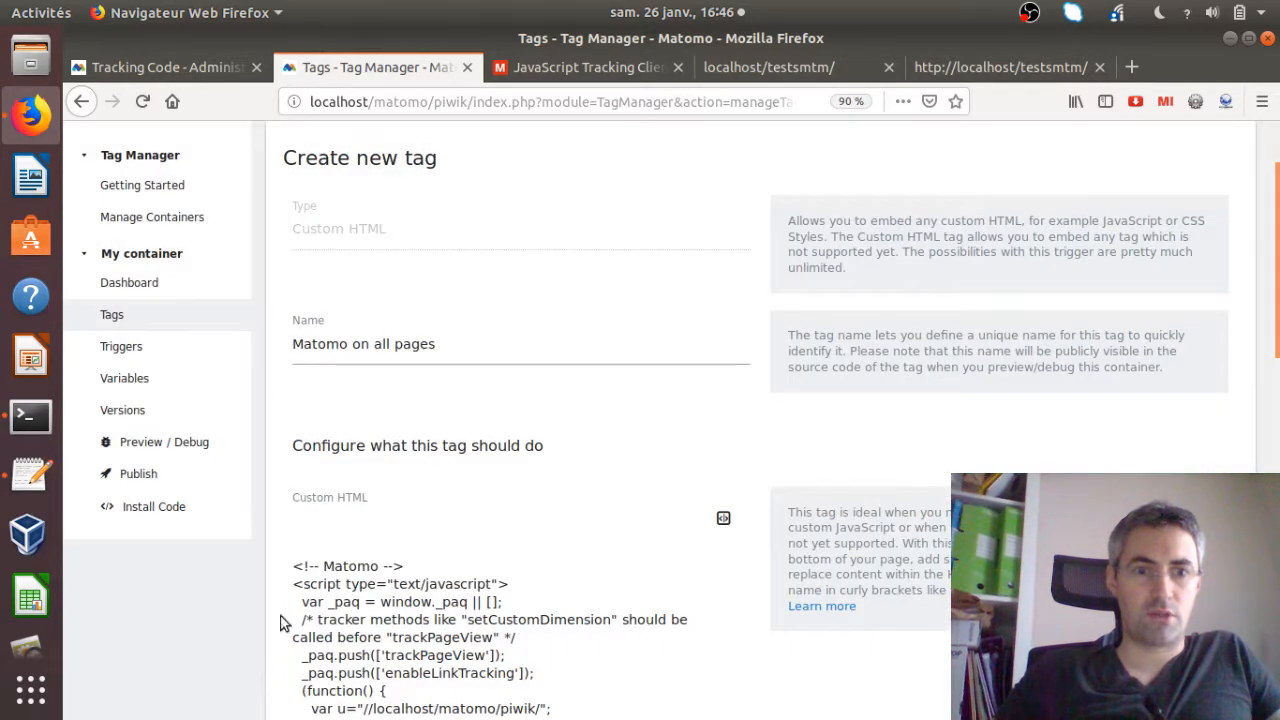
scroll(1278, 288, down, 10)
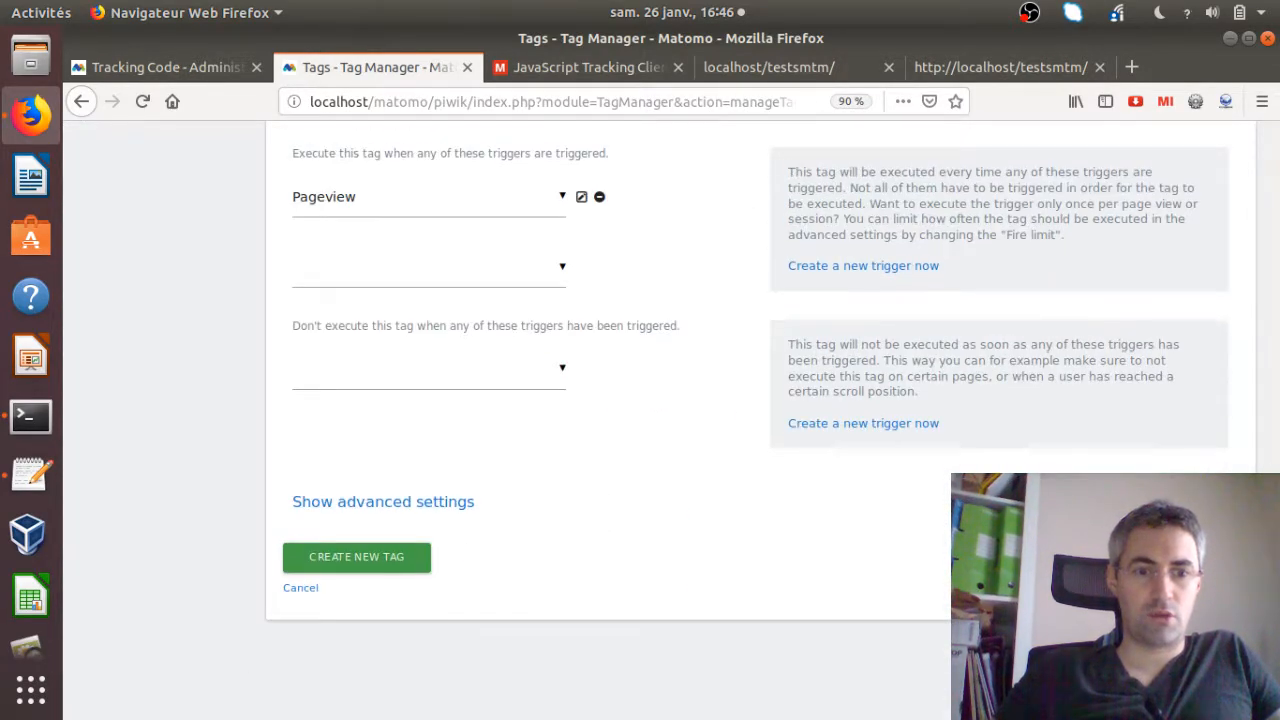
click(360, 565)
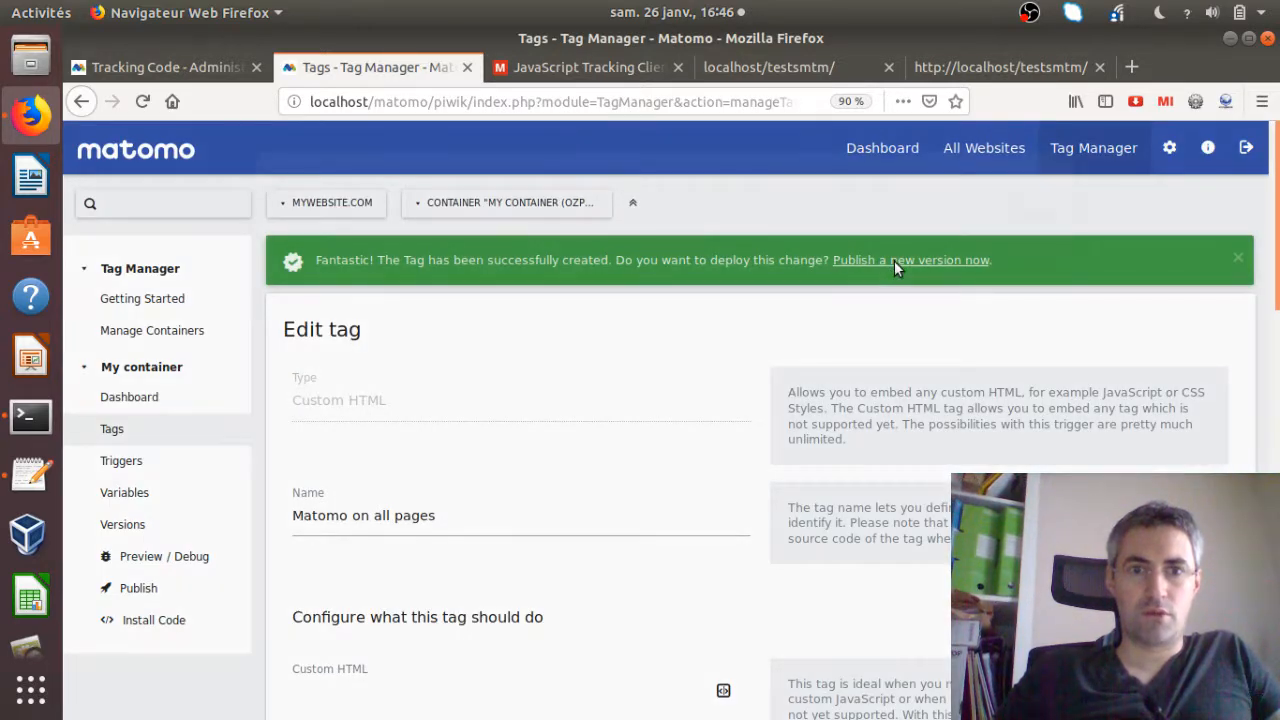
- Create a new container version named "first test" and publish it to the Live environment
click(895, 261)
click(577, 287)
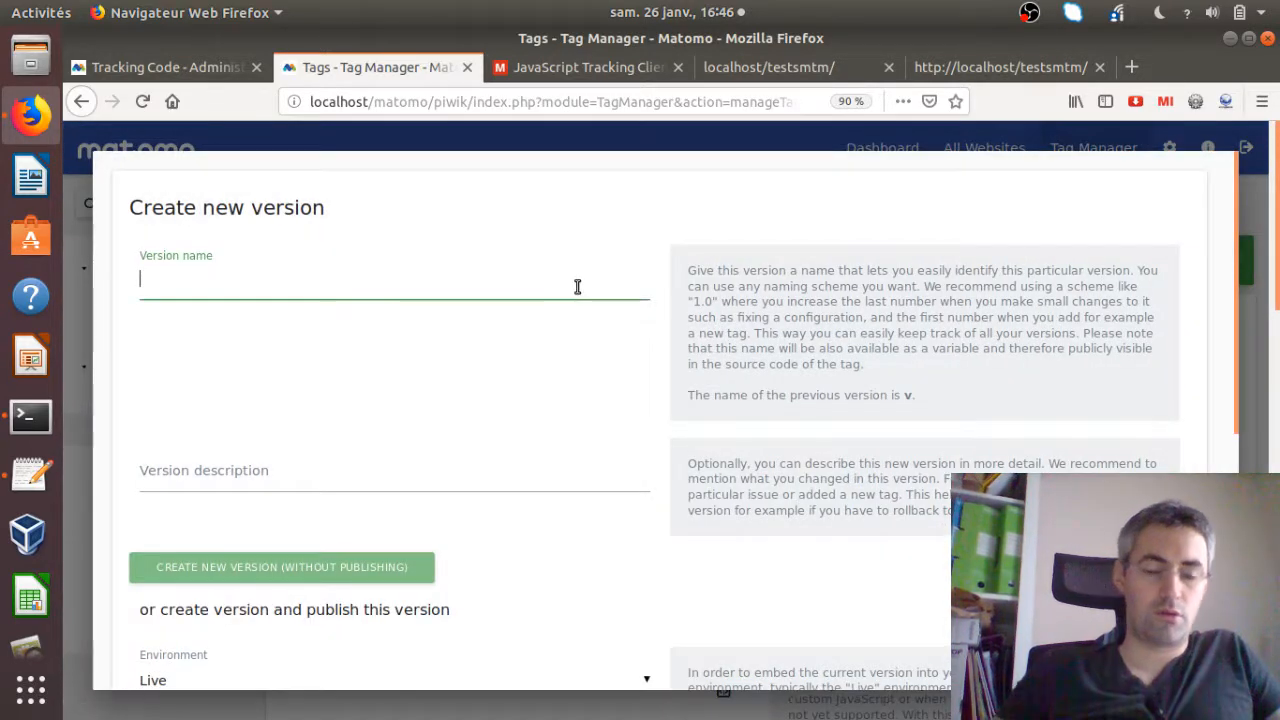
text(first test)
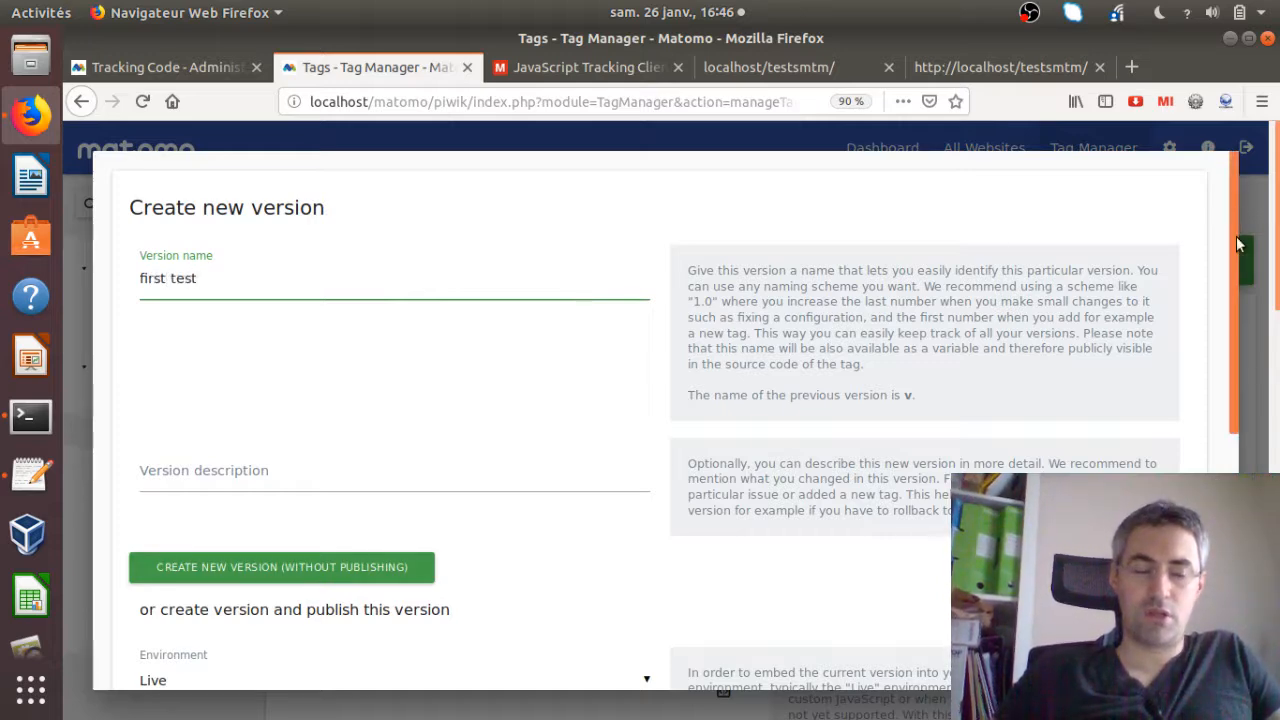
scroll(577, 287, down, 5)
click(410, 369)
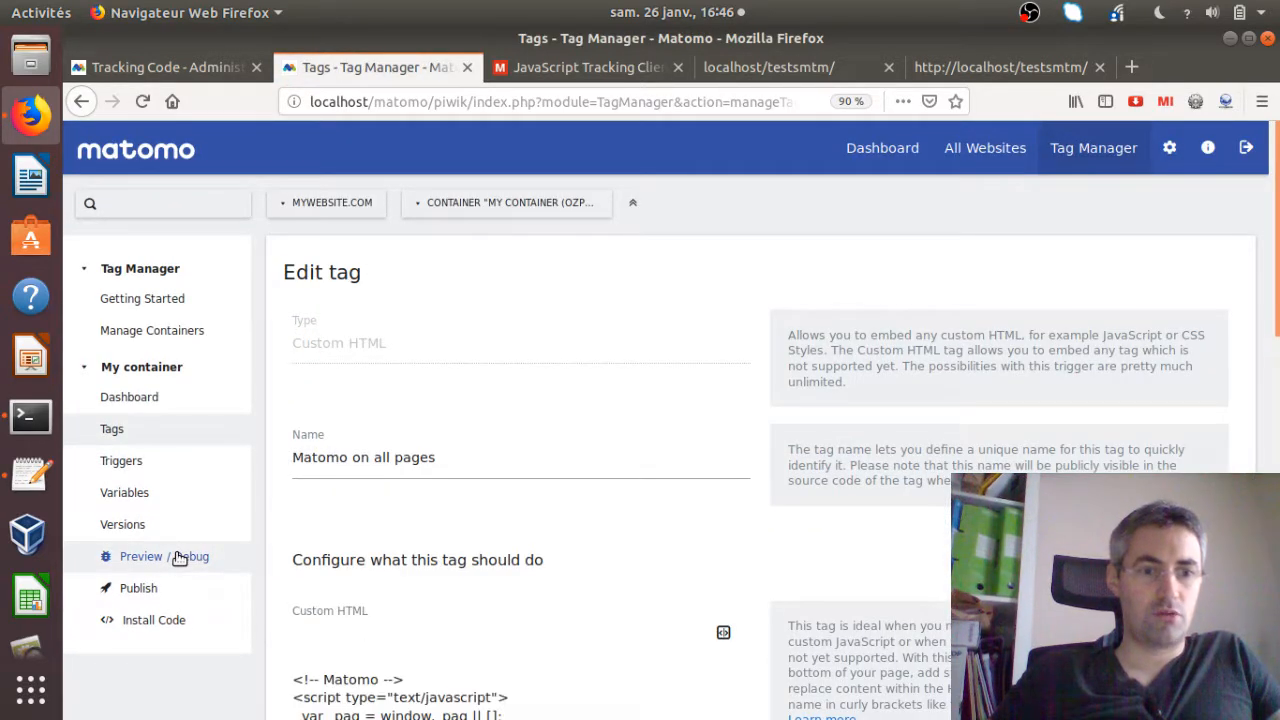
- Enable preview mode for the container and load the localhost/testsmtm page with ?mtmPreviewMode=ozpmSuN6 appended to its URL
click(178, 556)
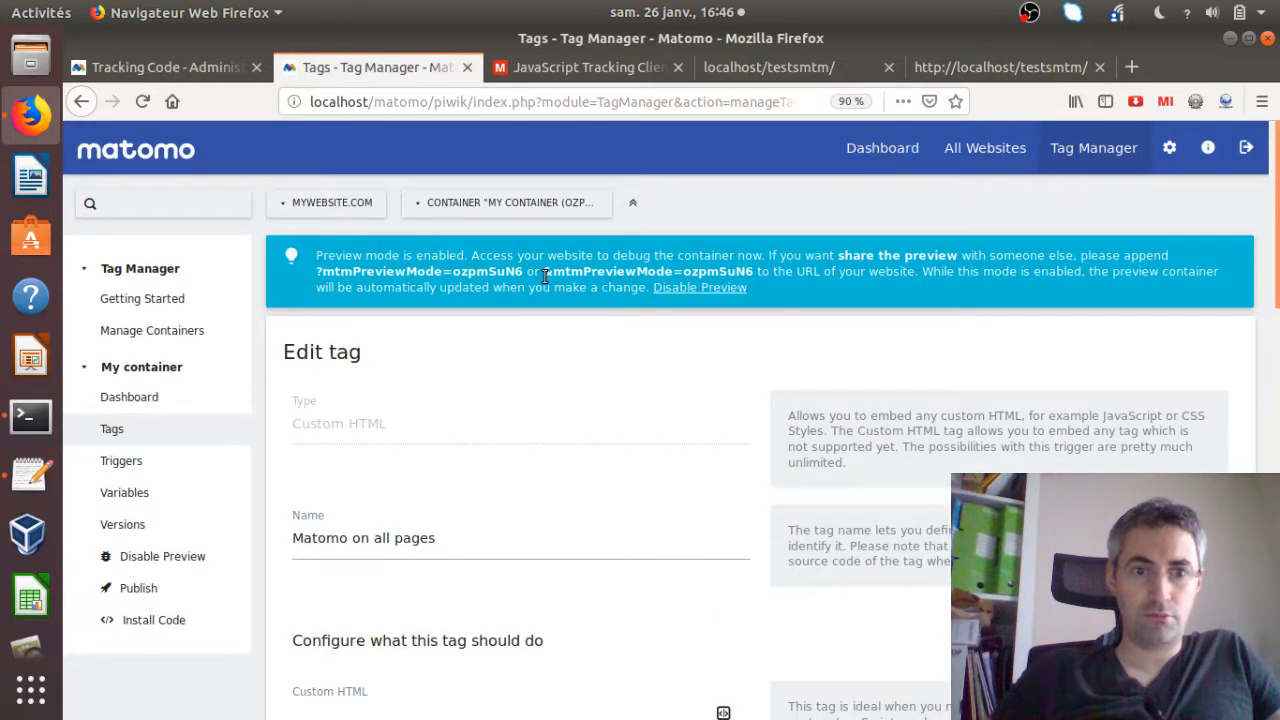
drag(523, 272, 312, 278)
key(ctrl+c)
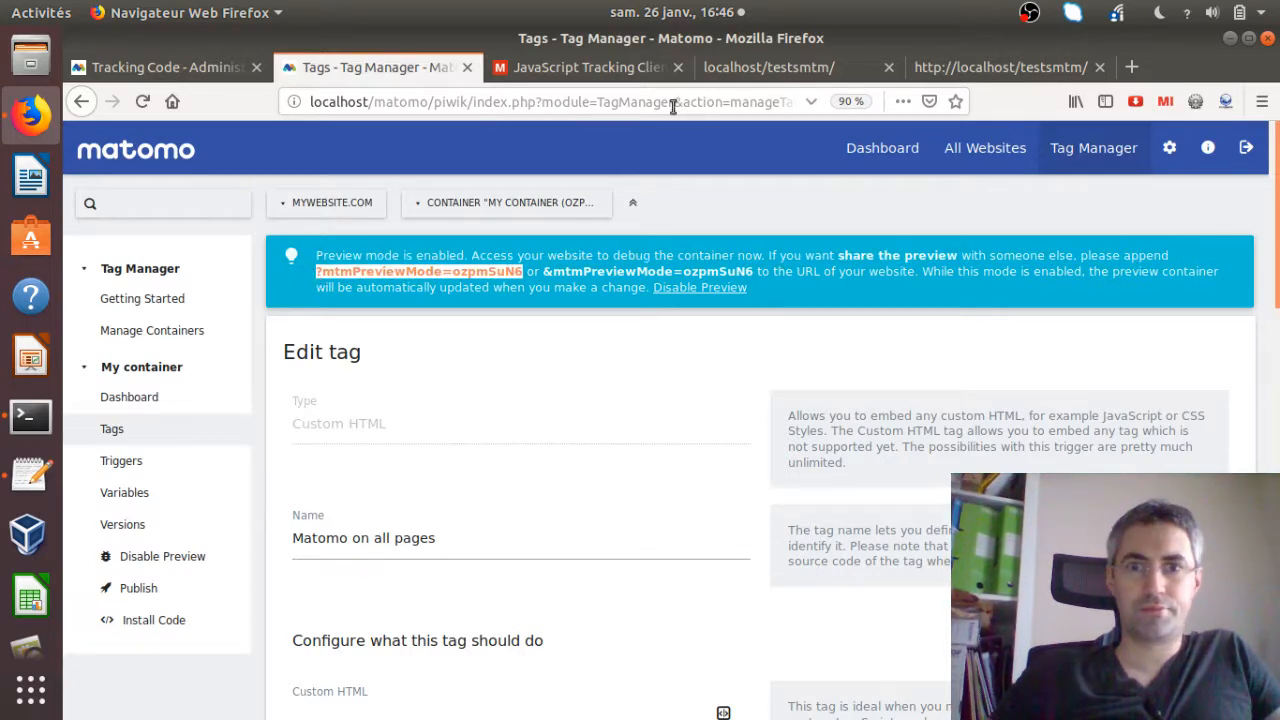
click(733, 79)
click(591, 100)
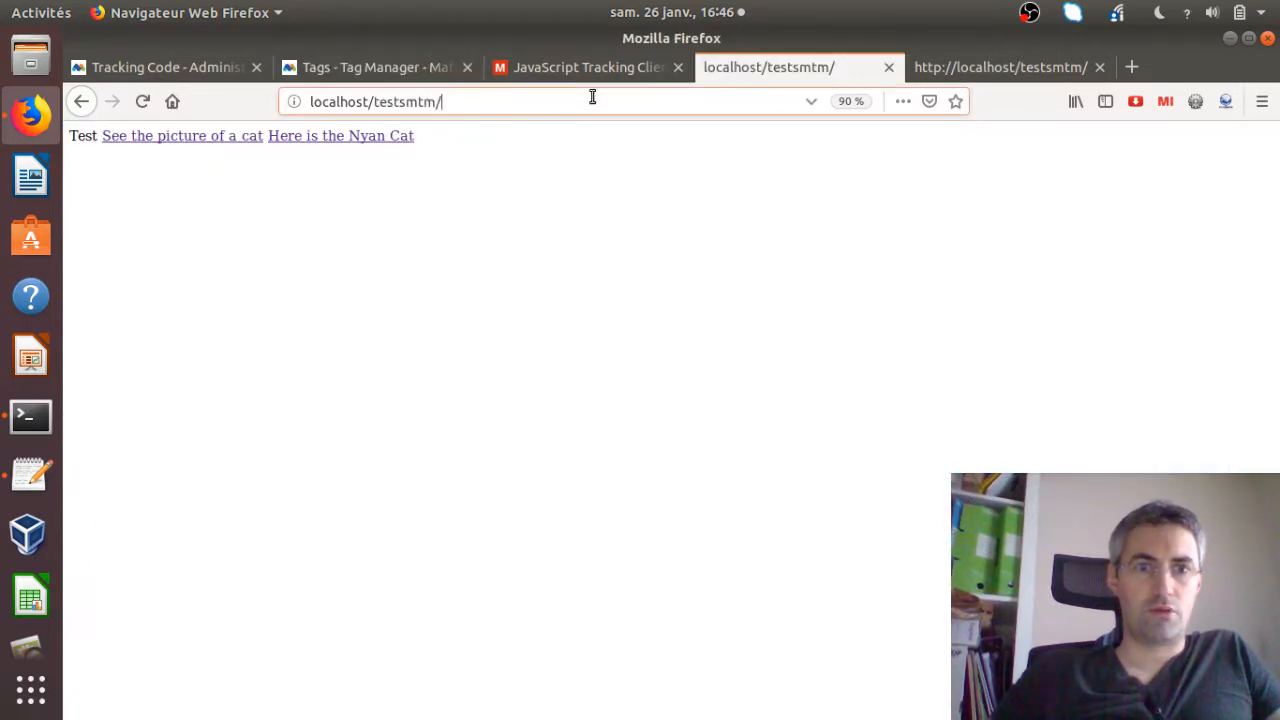
key(ctrl+v)
key(Return)
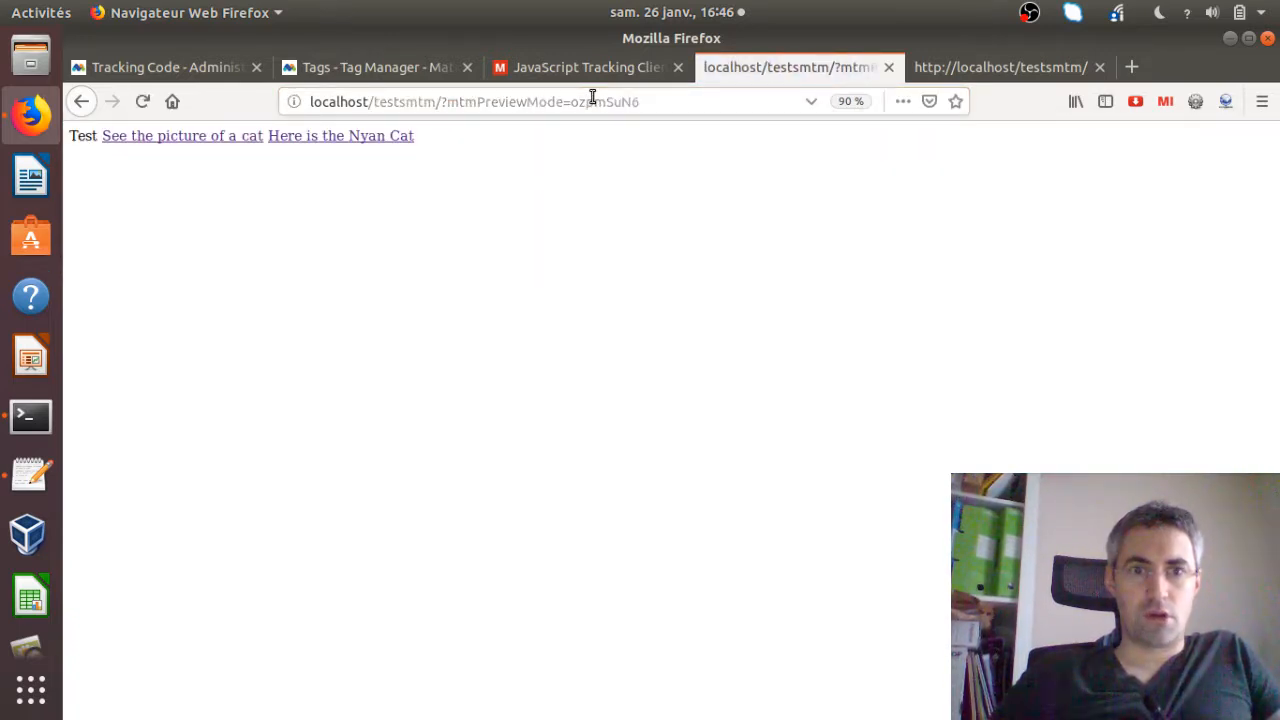
- Compare the alternative &mtmPreviewMode parameter in the preview notice with the parameter appended to the test page's URL
click(419, 70)
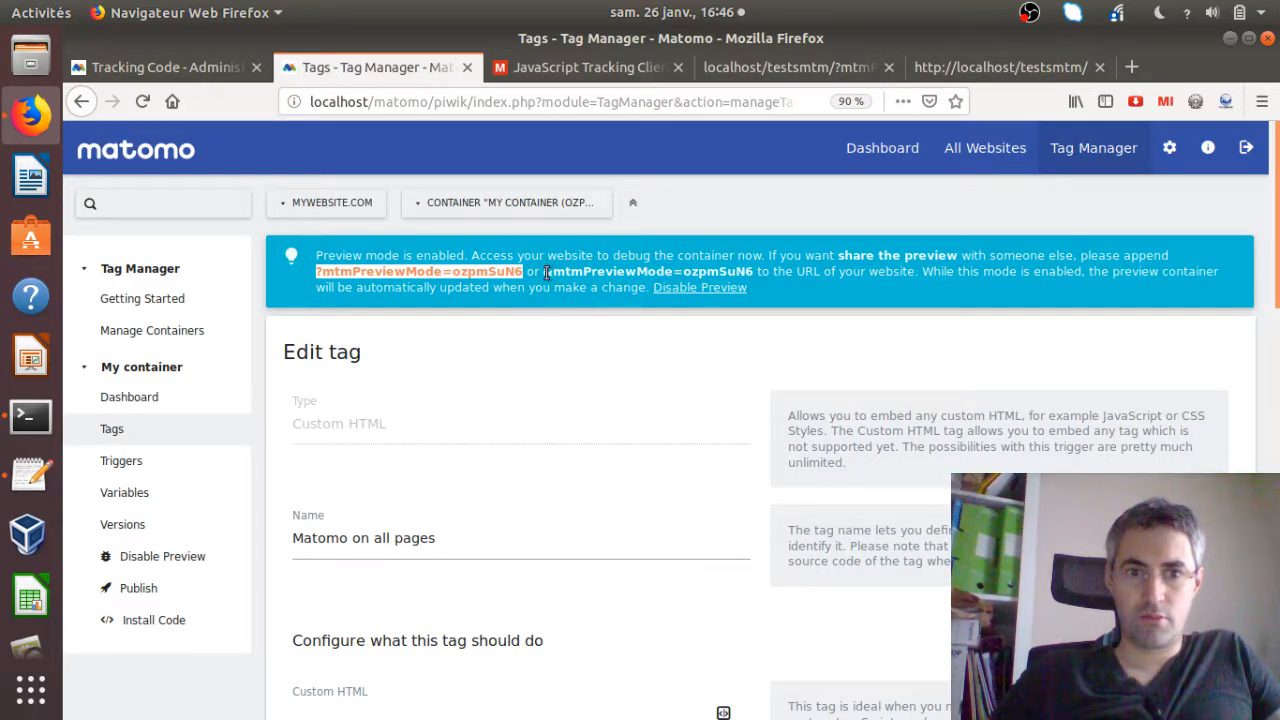
drag(545, 272, 745, 275)
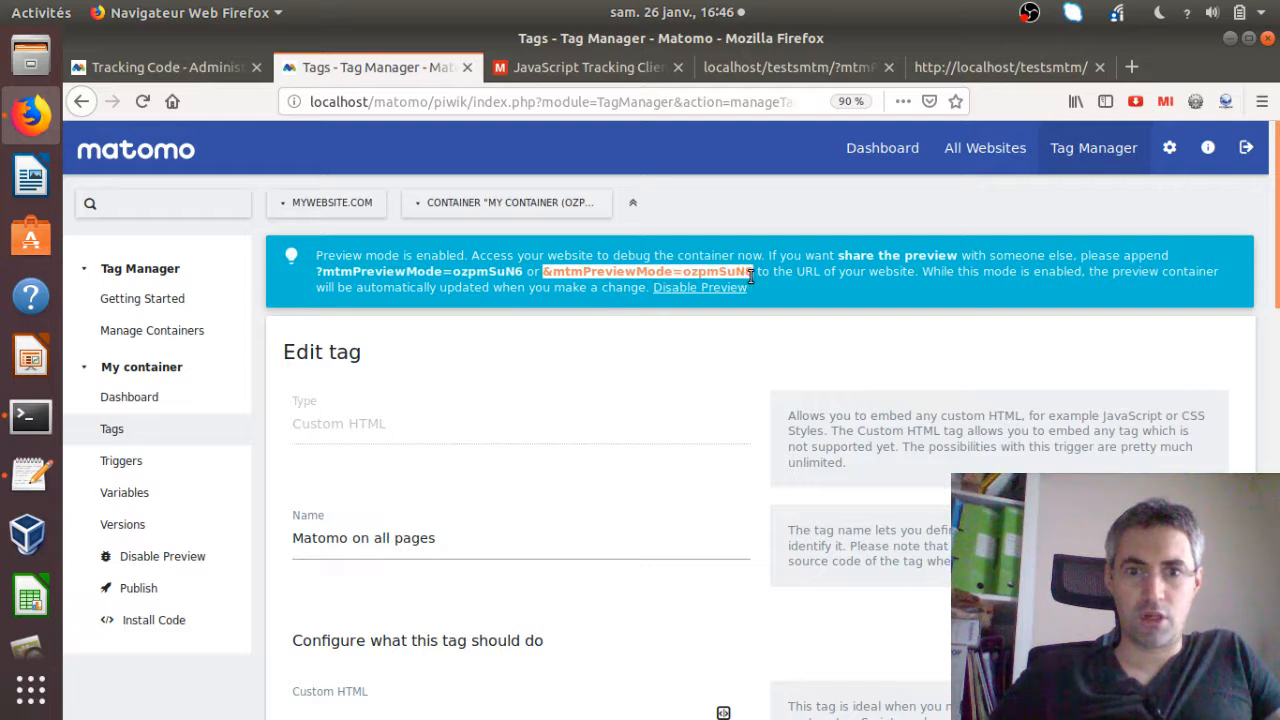
click(752, 277)
click(743, 71)
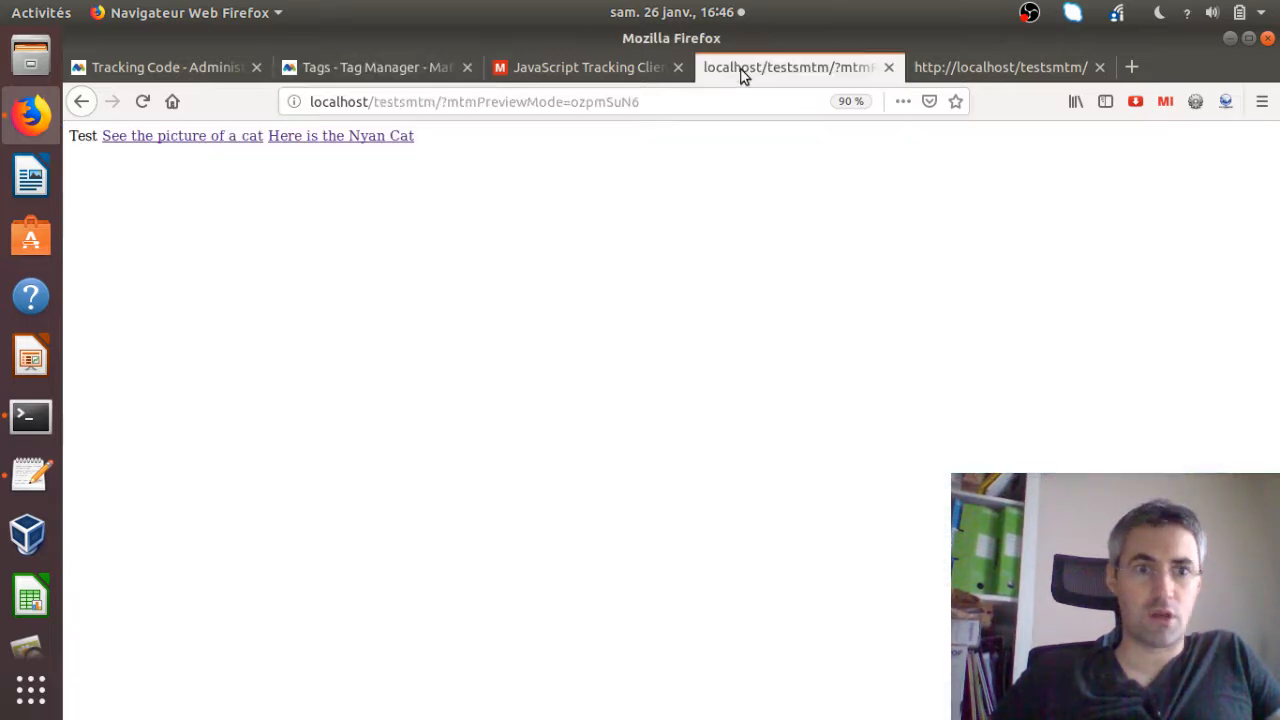
drag(441, 104, 714, 137)
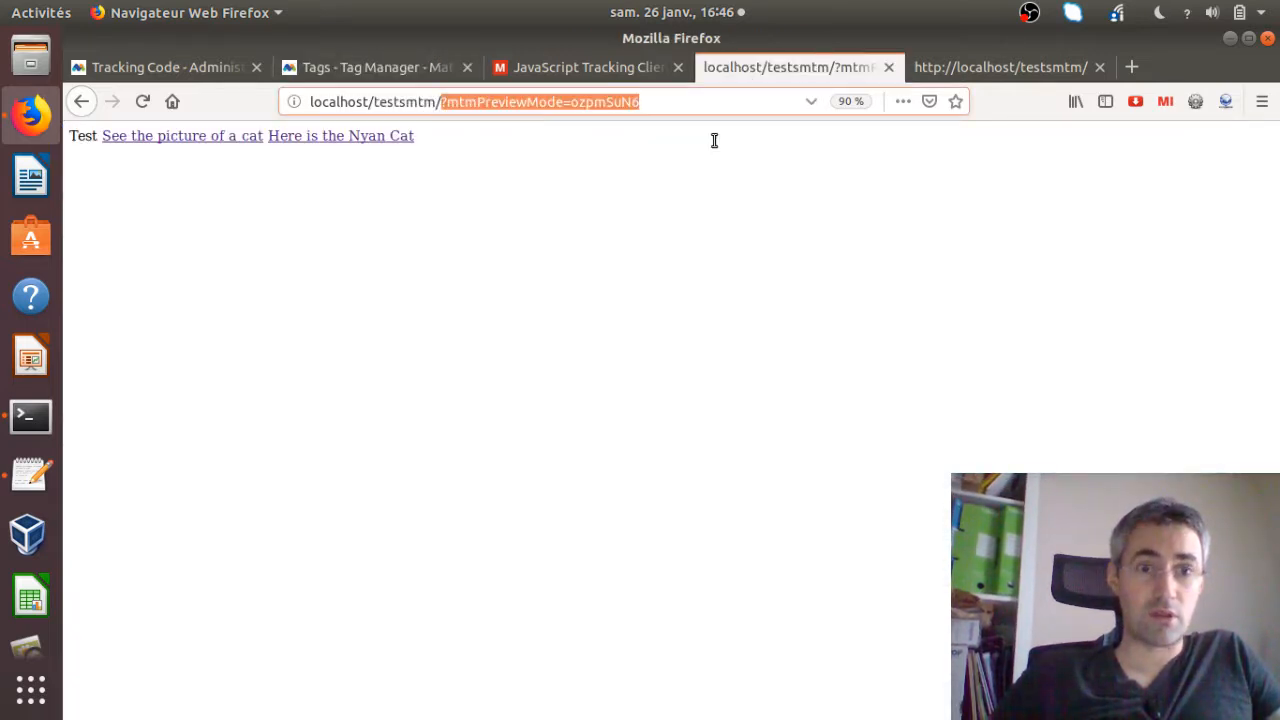
- Reload the test page in preview mode and examine the fired tags in the debug panel
key(Return)
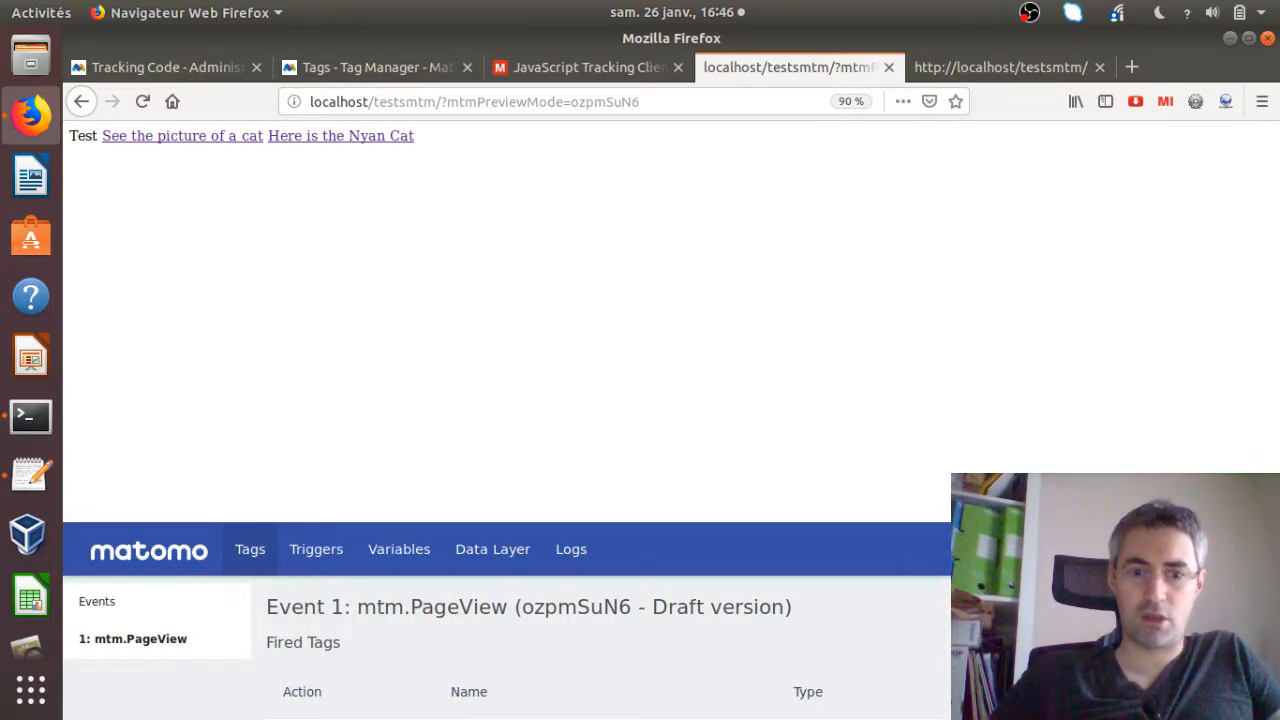
scroll(600, 620, down, 3)
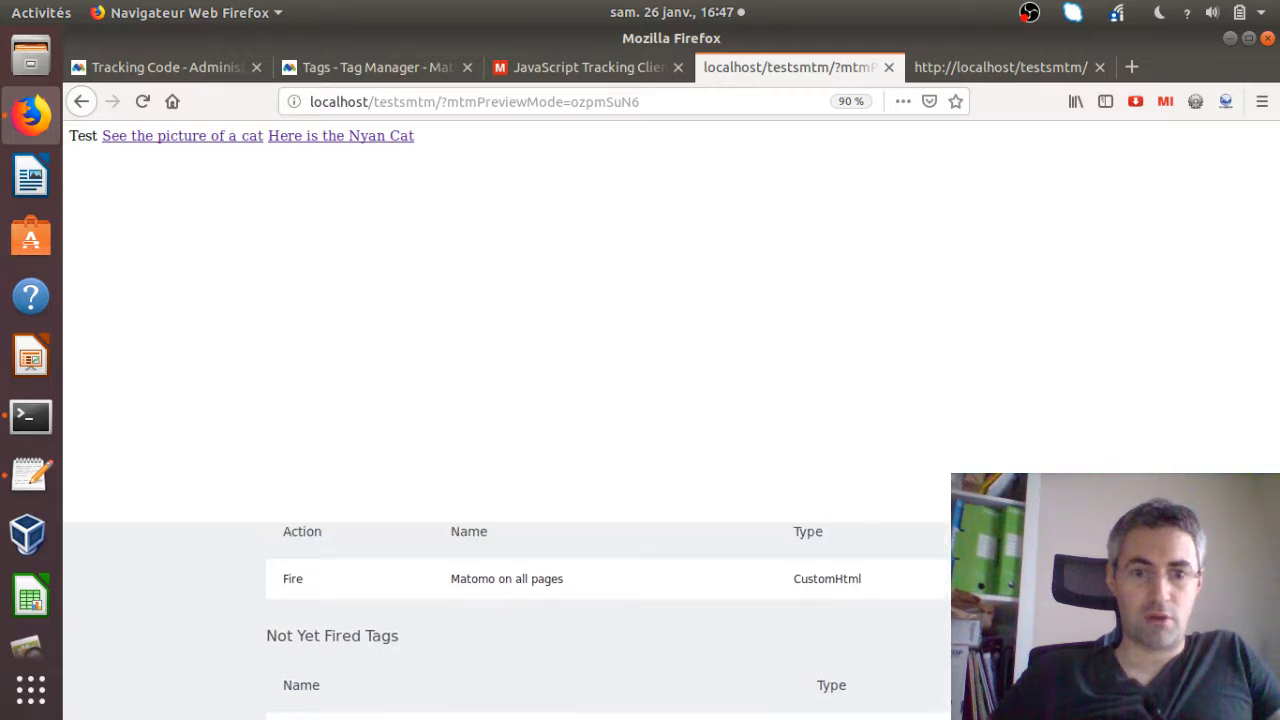
scroll(500, 620, up, 3)
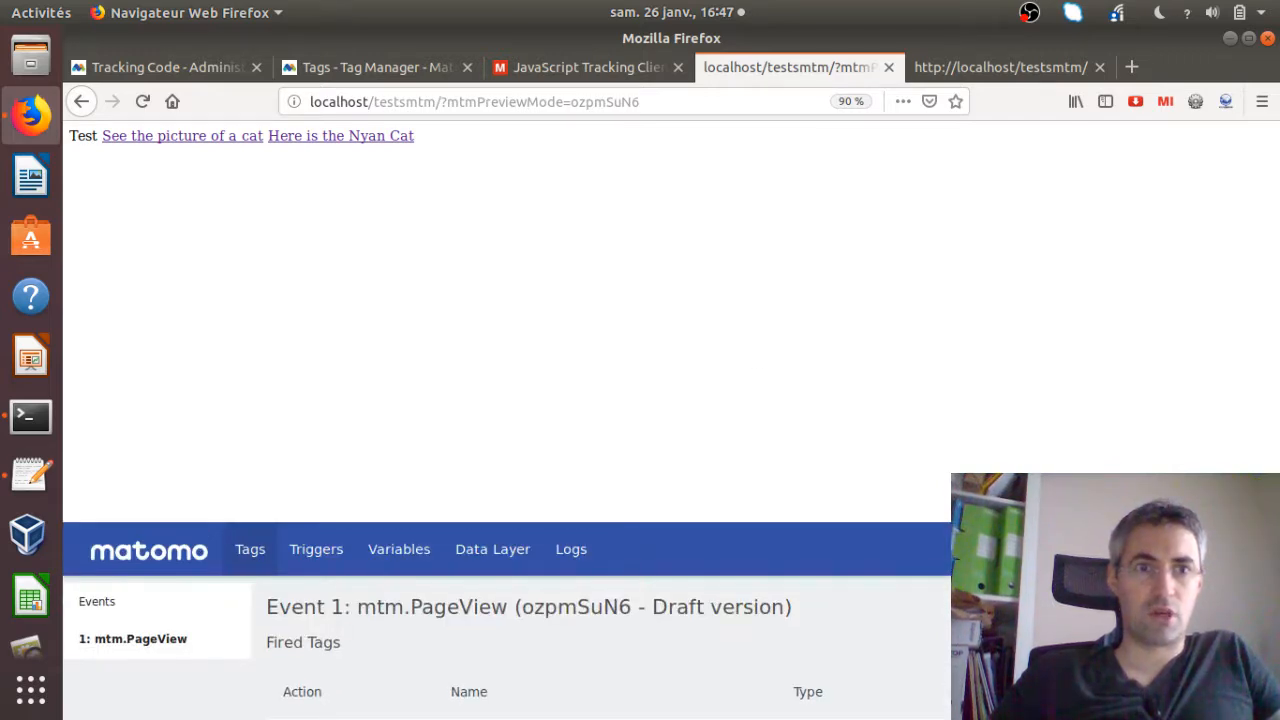
- Open the Nyan Cat link and the cat picture link from the test page in separate browser tabs, and return to the test page
middle_click(313, 136)
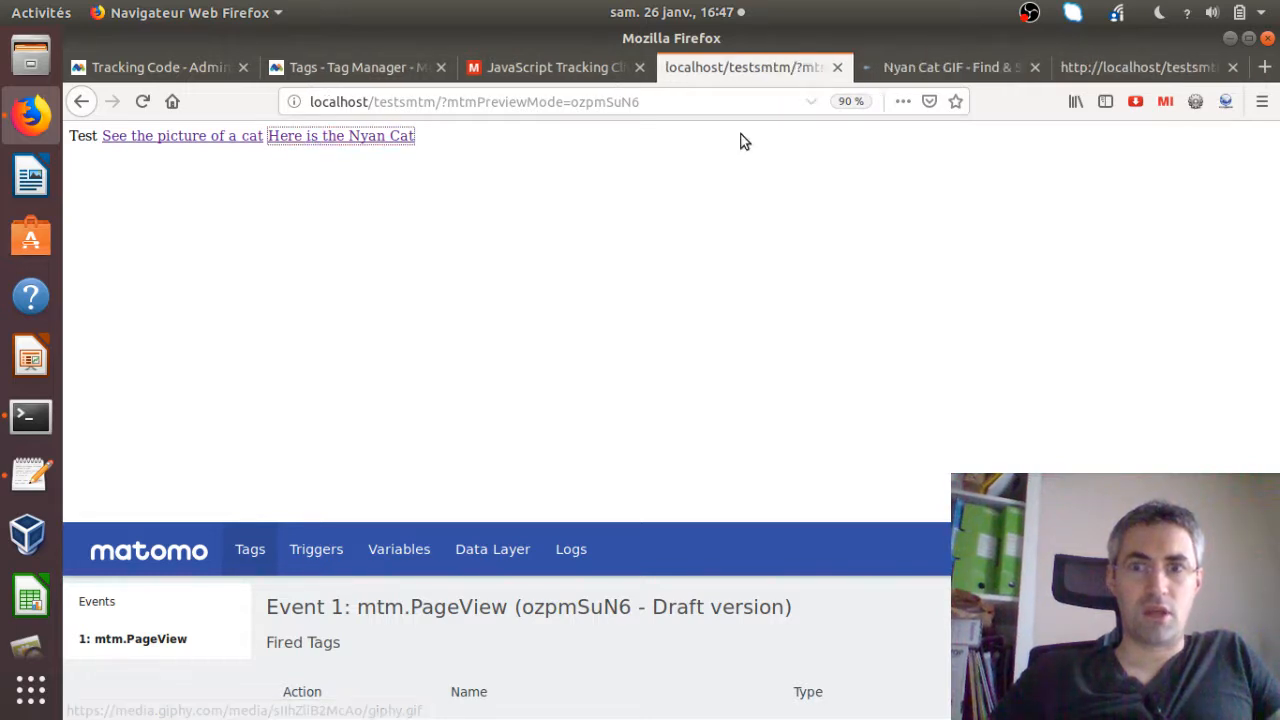
click(884, 67)
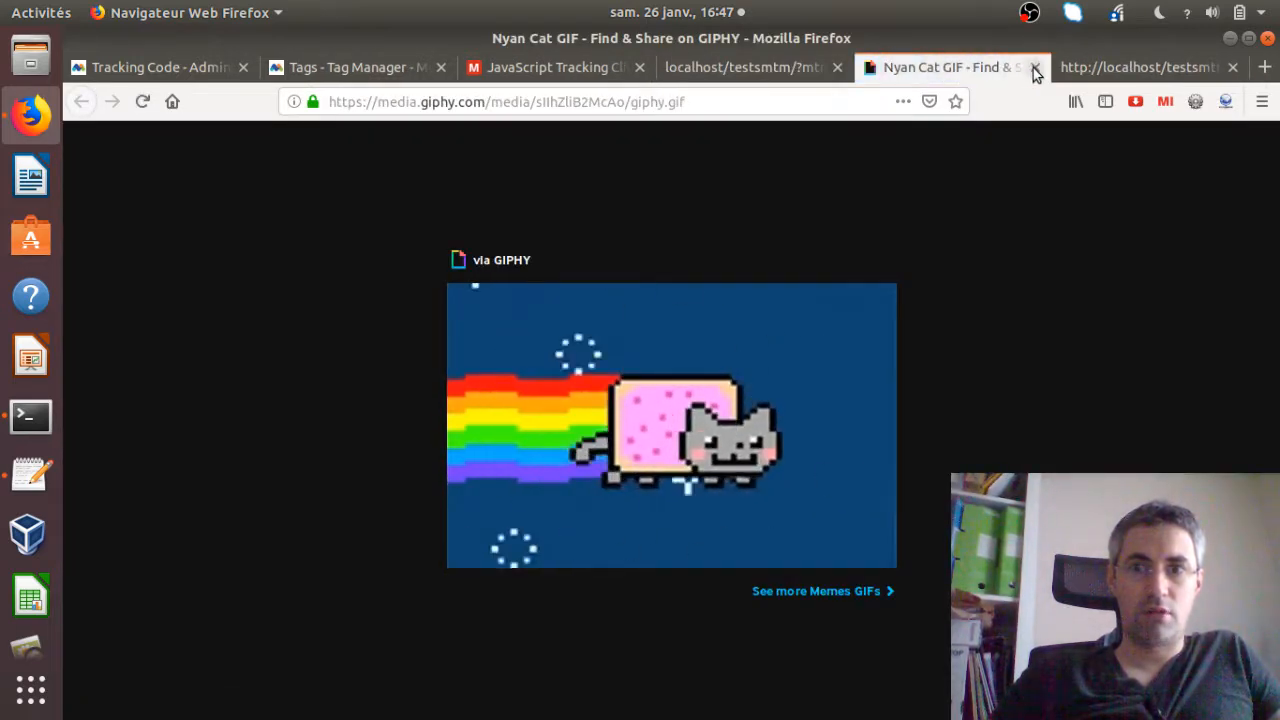
click(1033, 67)
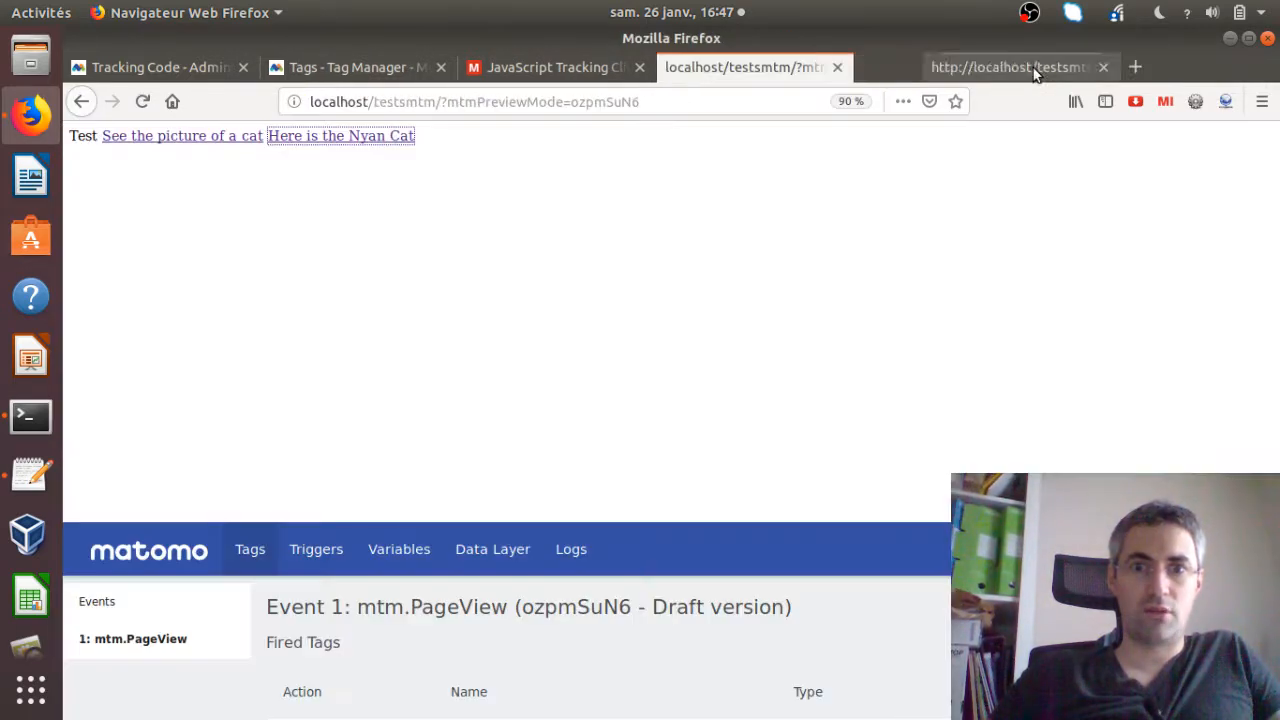
middle_click(226, 141)
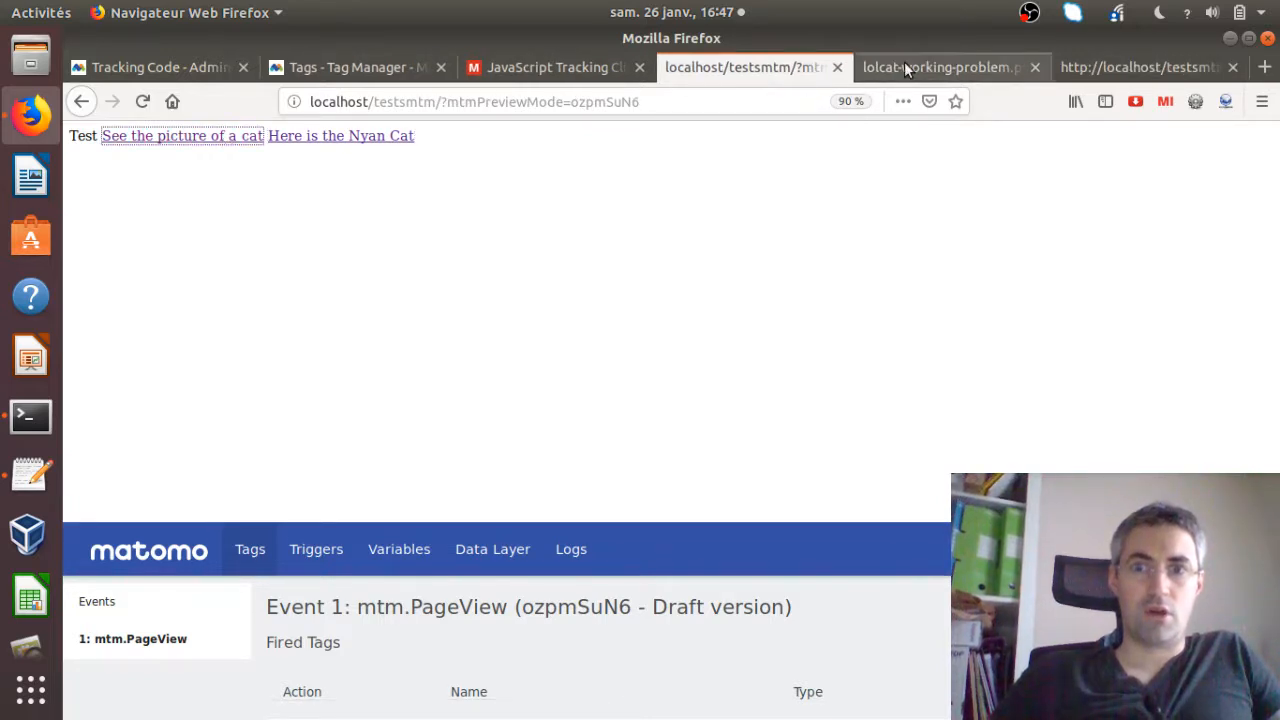
click(905, 66)
click(777, 68)
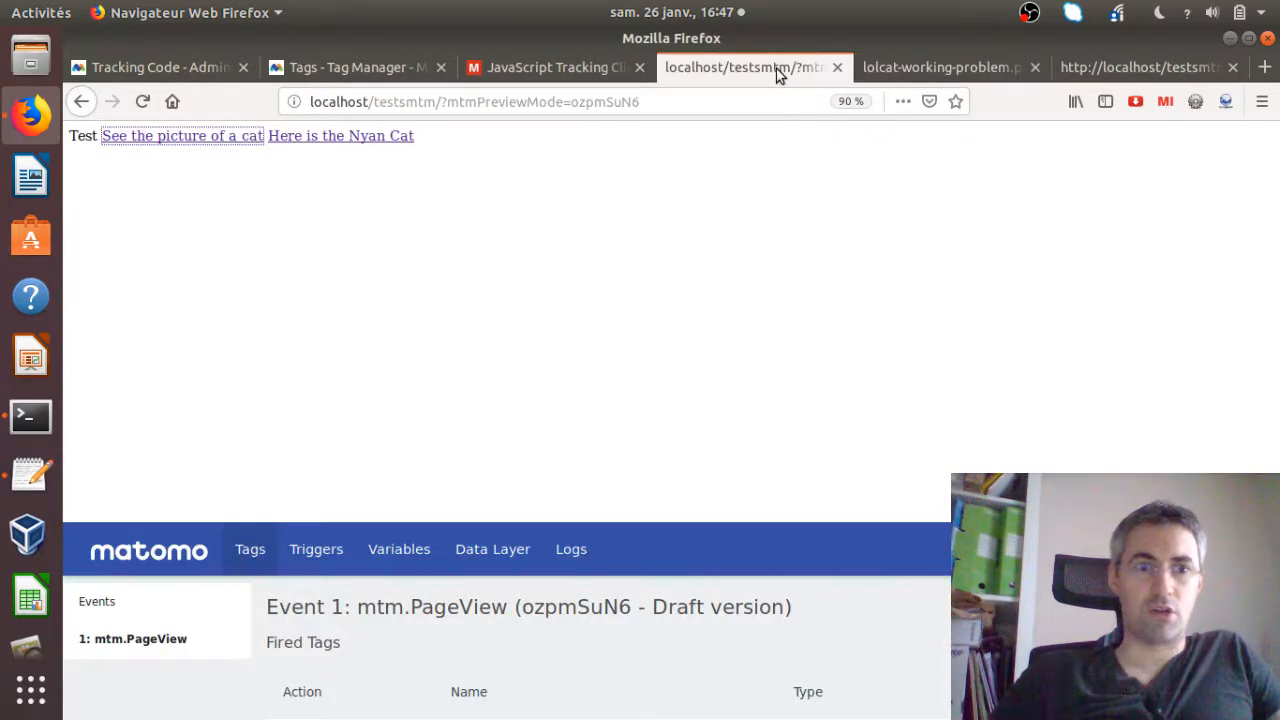
- Check the Visits Log of mywebsite.com for 2019-01-26 in a separate browser tab
click(216, 68)
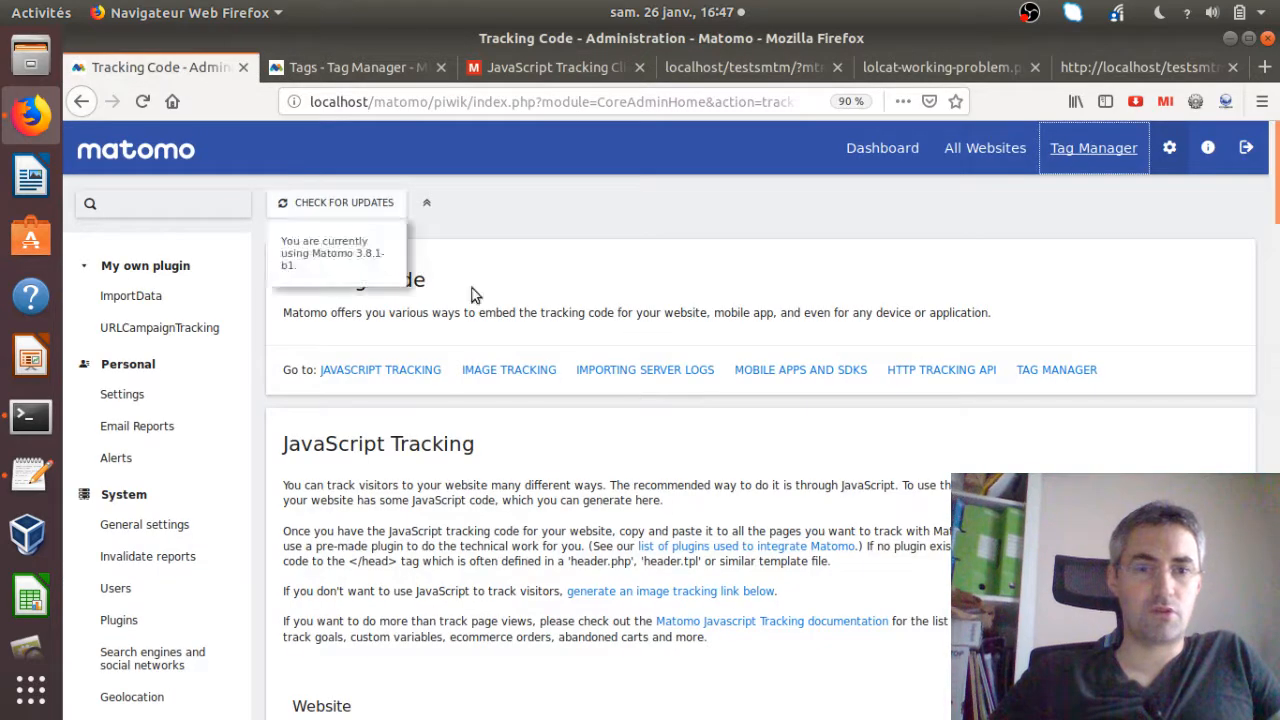
middle_click(890, 156)
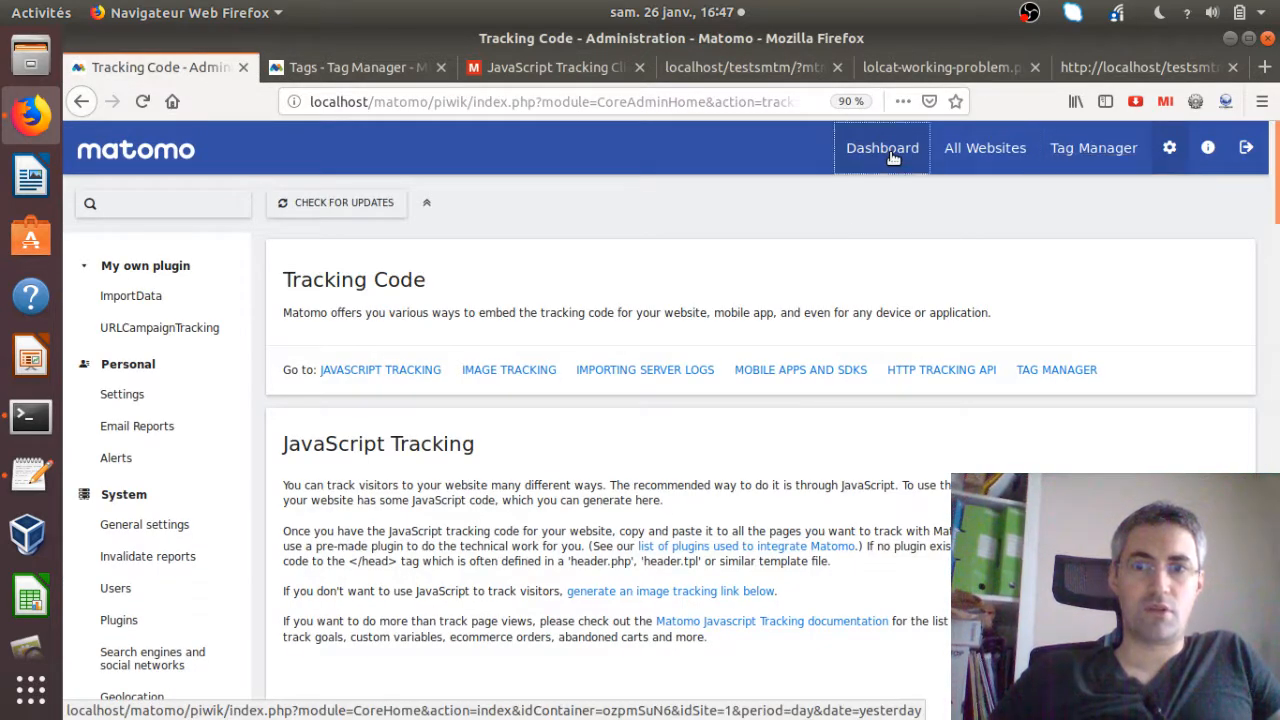
click(298, 66)
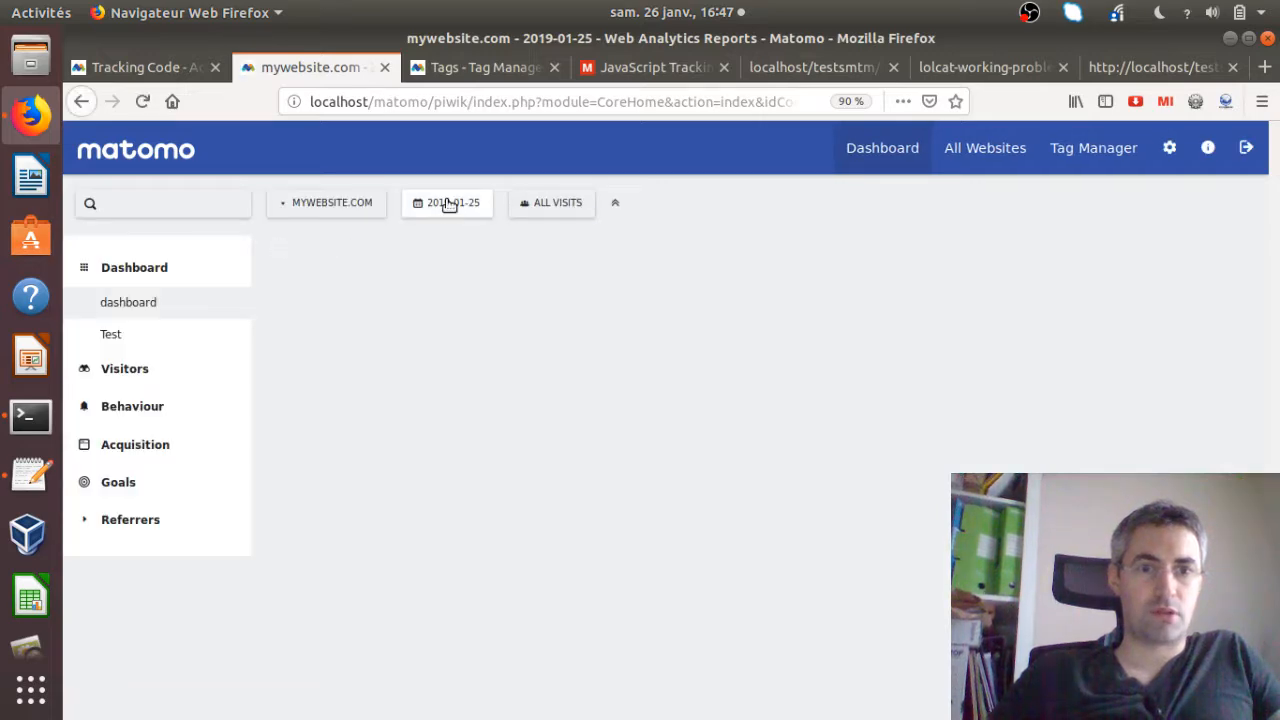
click(449, 204)
click(519, 333)
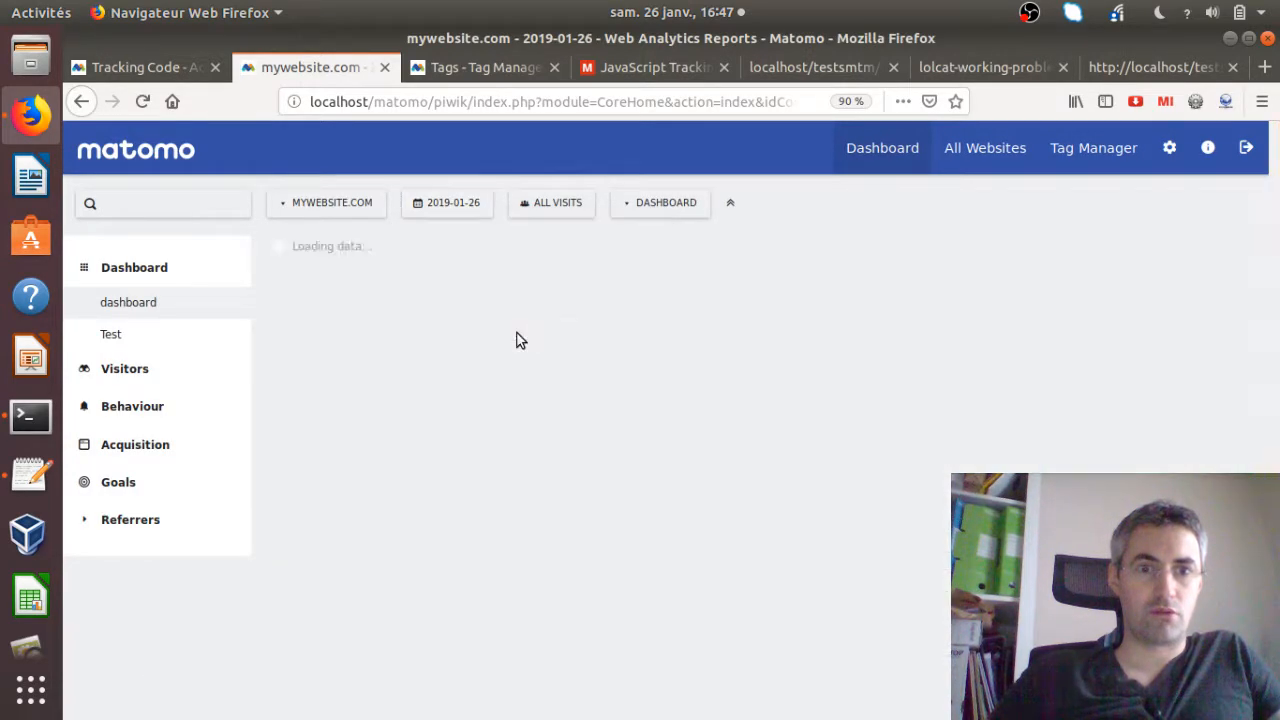
click(122, 368)
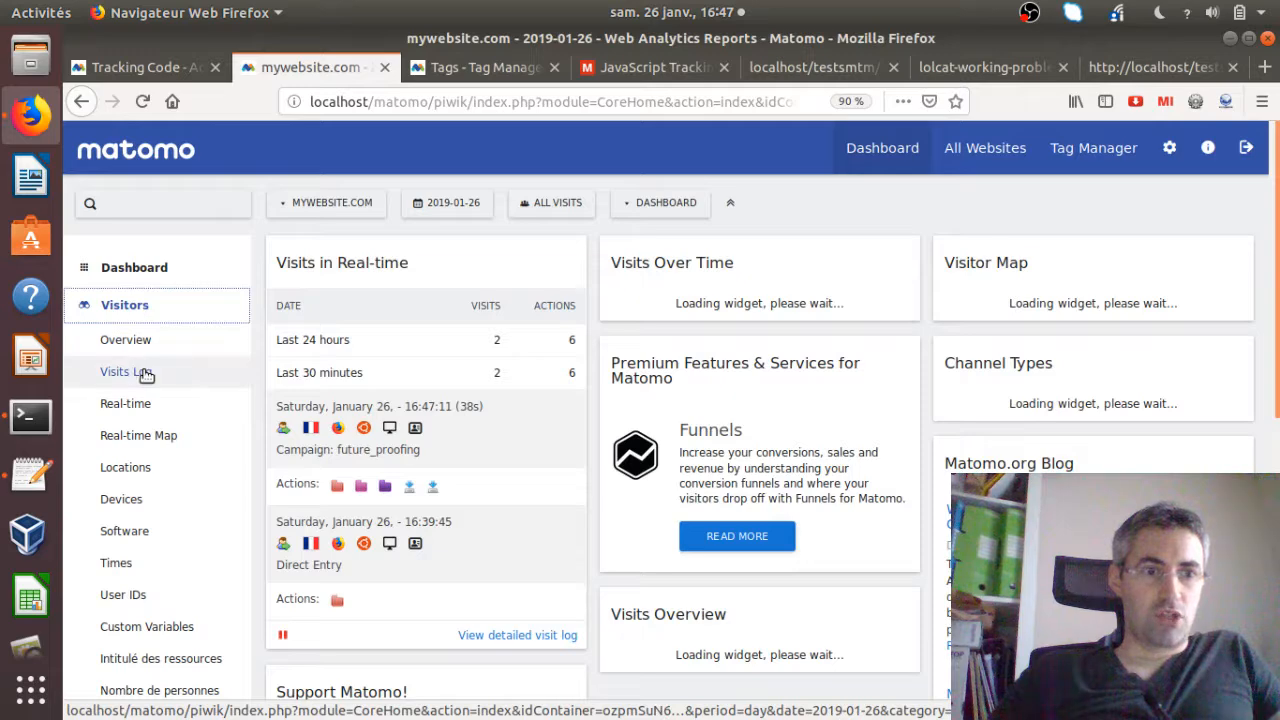
click(143, 372)
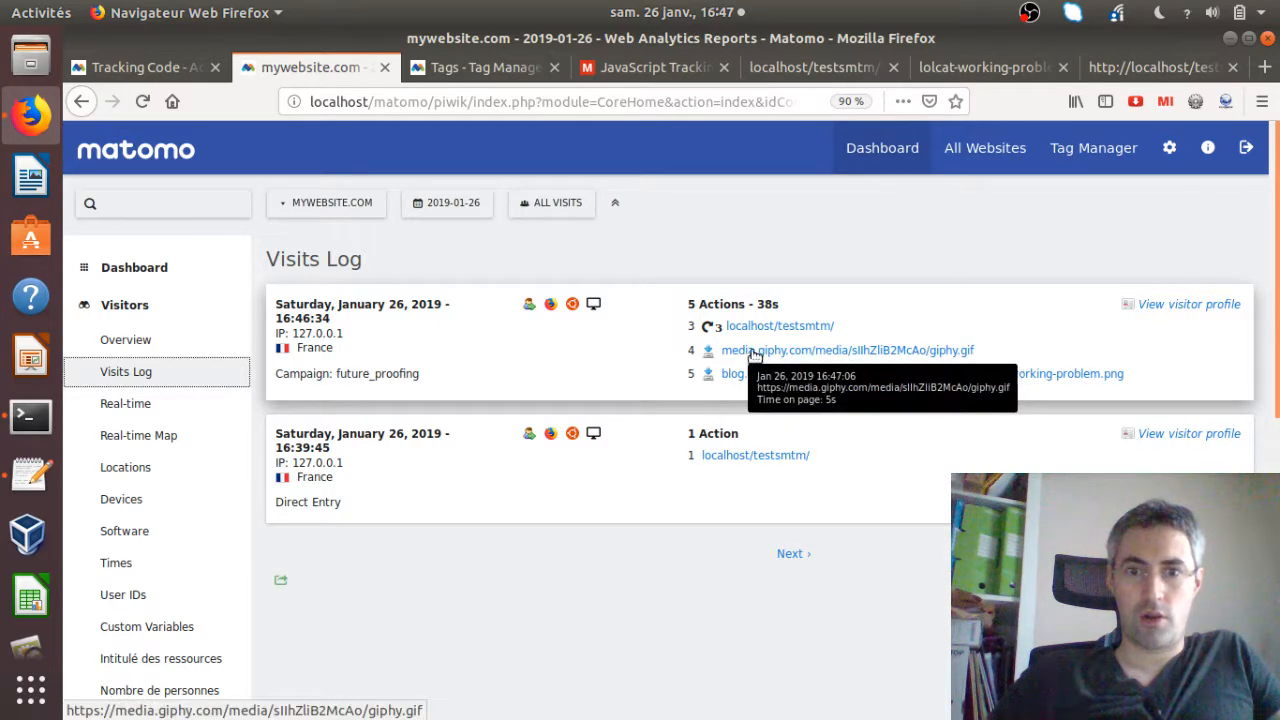
- Copy the line _paq.push(['setDownloadExtensions', "jpg|png|gif"]); from the JavaScript tracking guide and return to the Matomo Tracking Code page
click(629, 78)
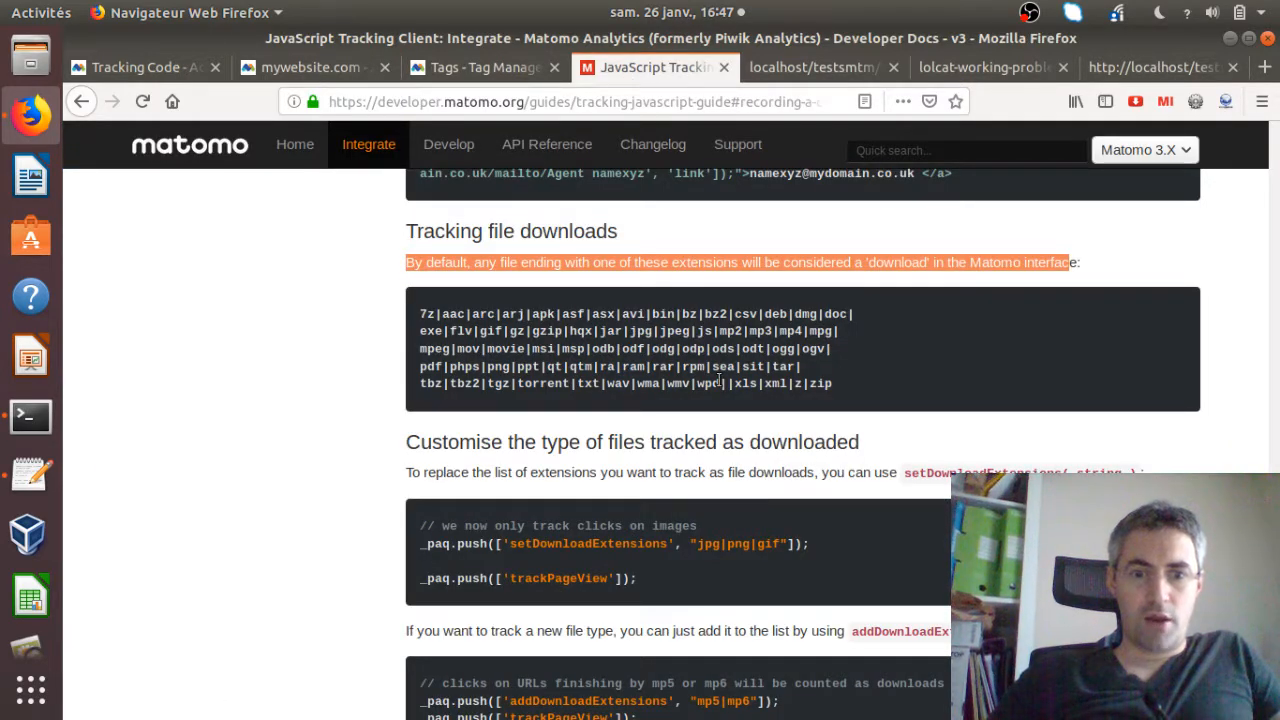
drag(822, 543, 418, 545)
key(ctrl+c)
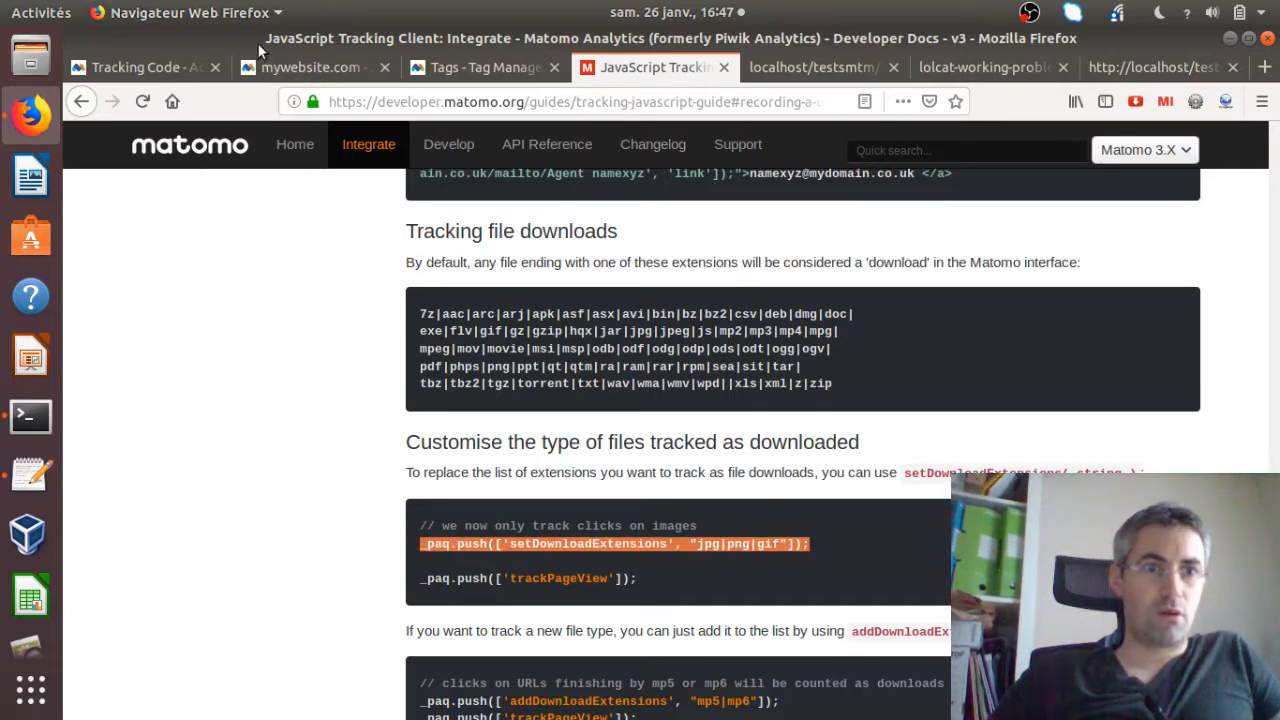
click(278, 67)
click(186, 71)
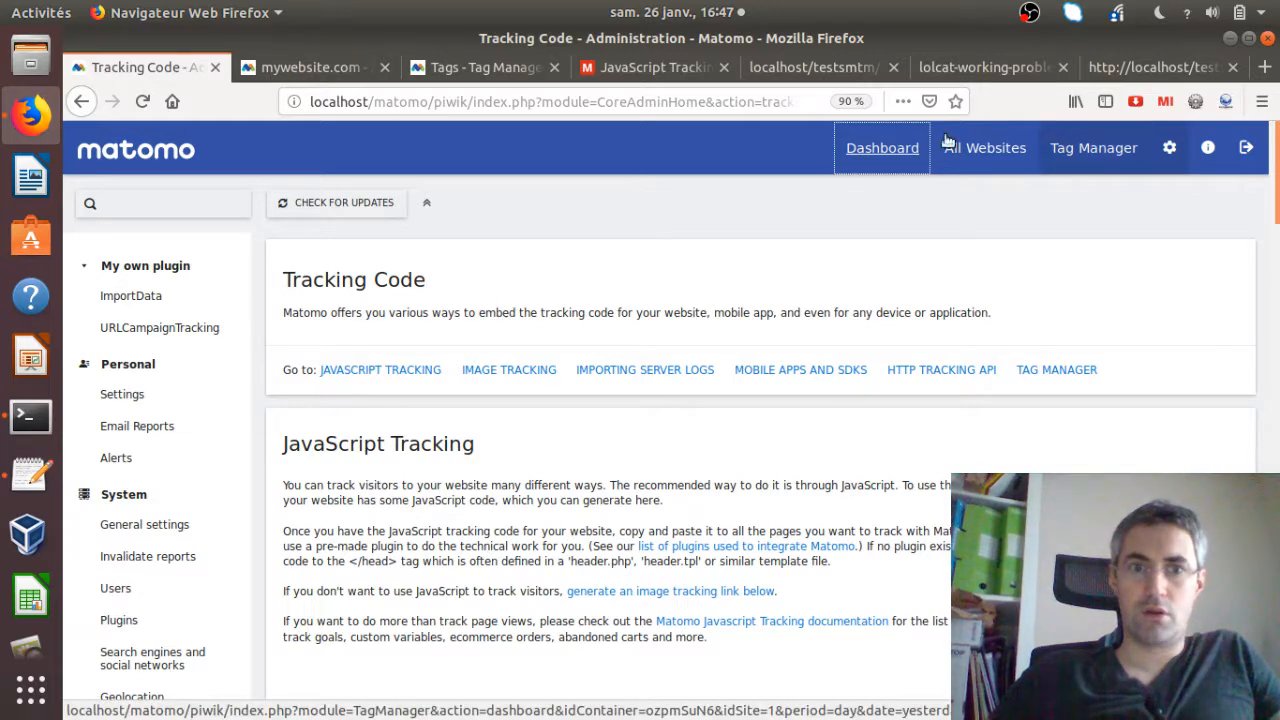
- Paste the copied setDownloadExtensions line above the trackPageView line in the Custom HTML of the "Matomo on all pages" tag
click(505, 76)
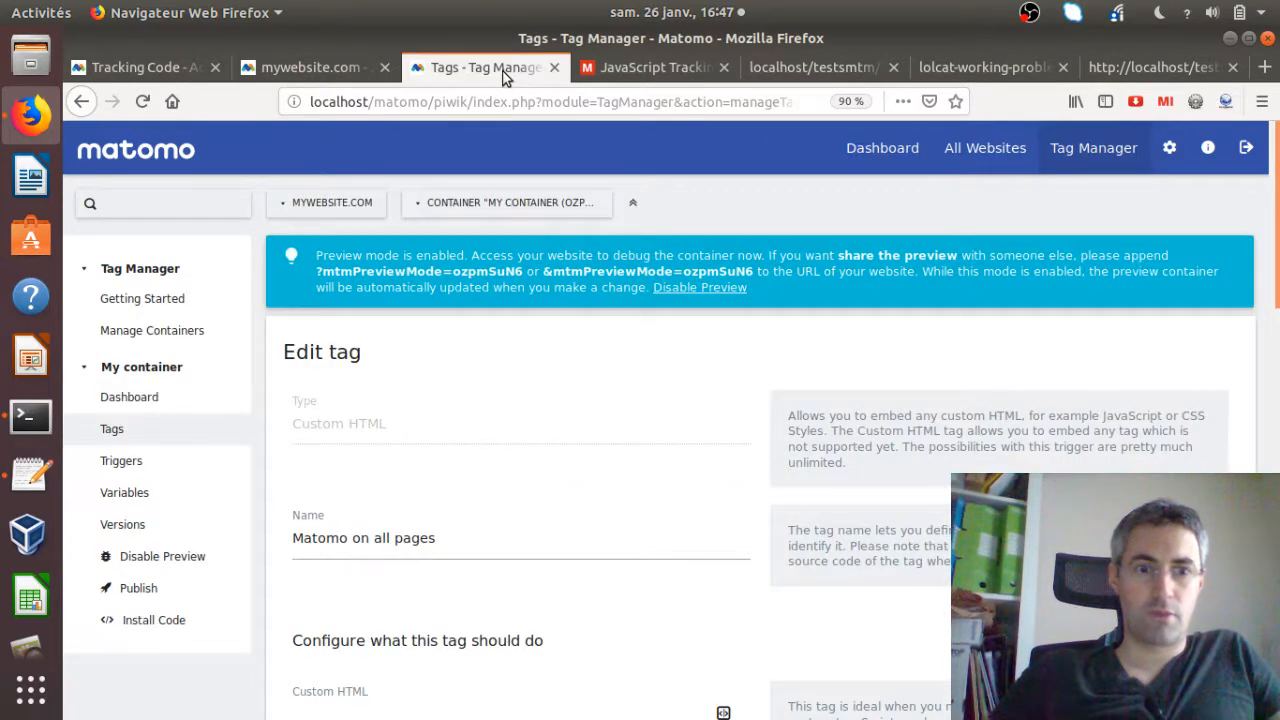
drag(1277, 316, 1277, 470)
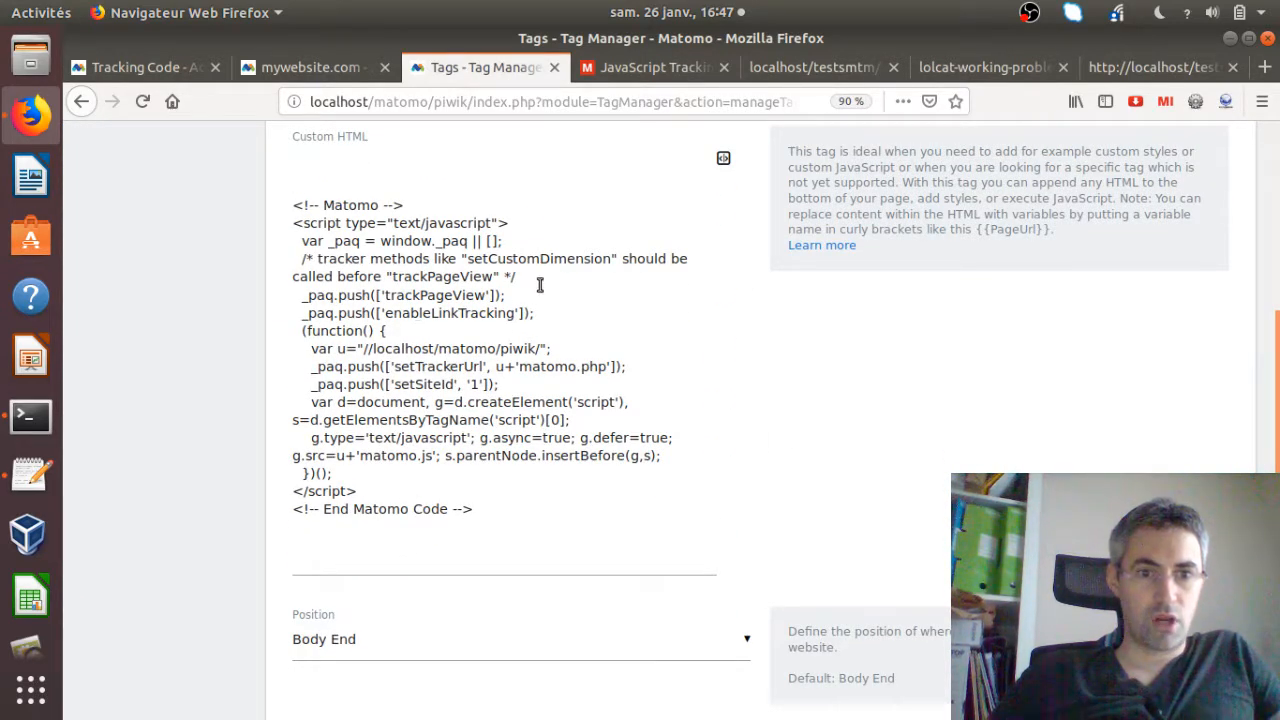
click(302, 295)
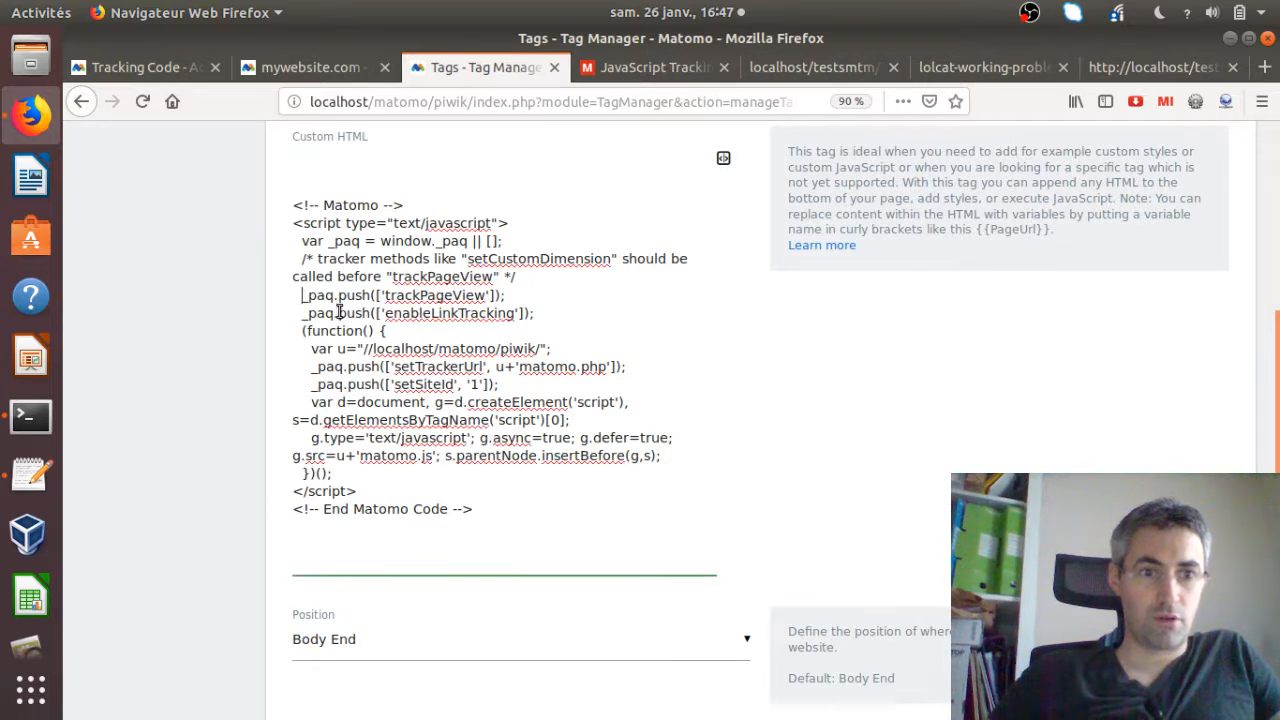
key(ctrl+v)
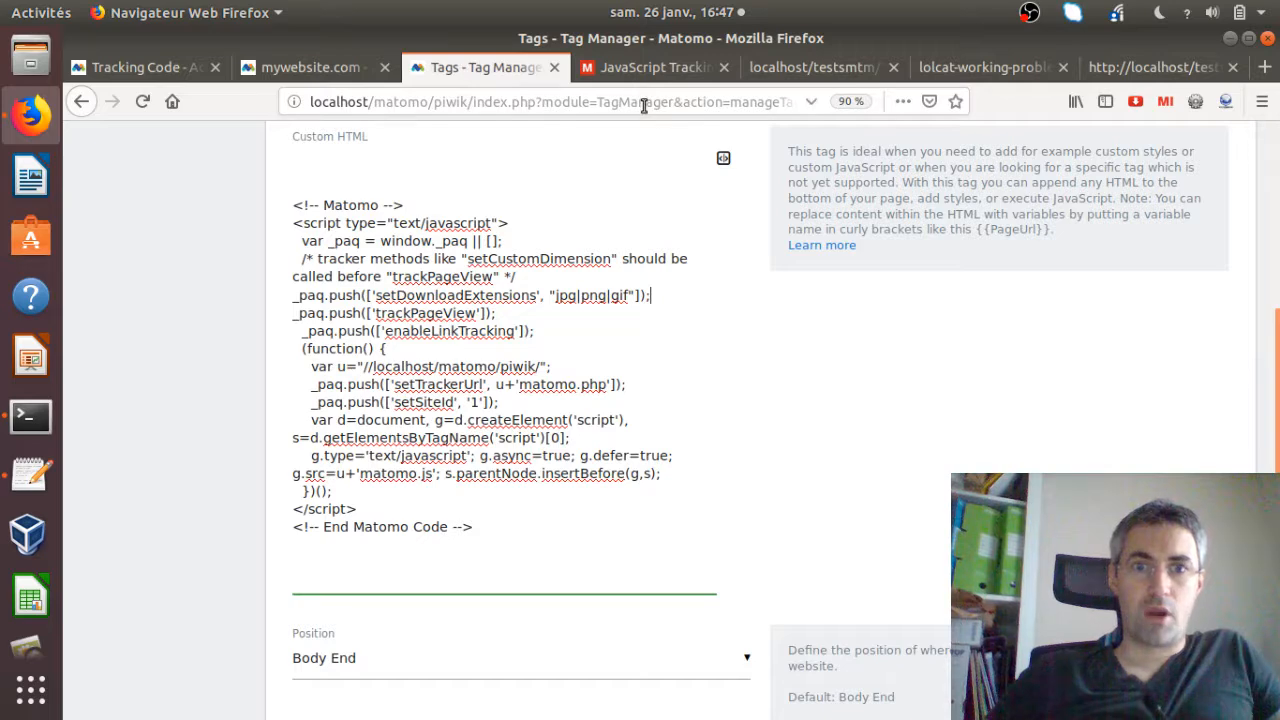
- Copy the default download extension list from 7z through wmv in the JavaScript tracking guide
click(630, 70)
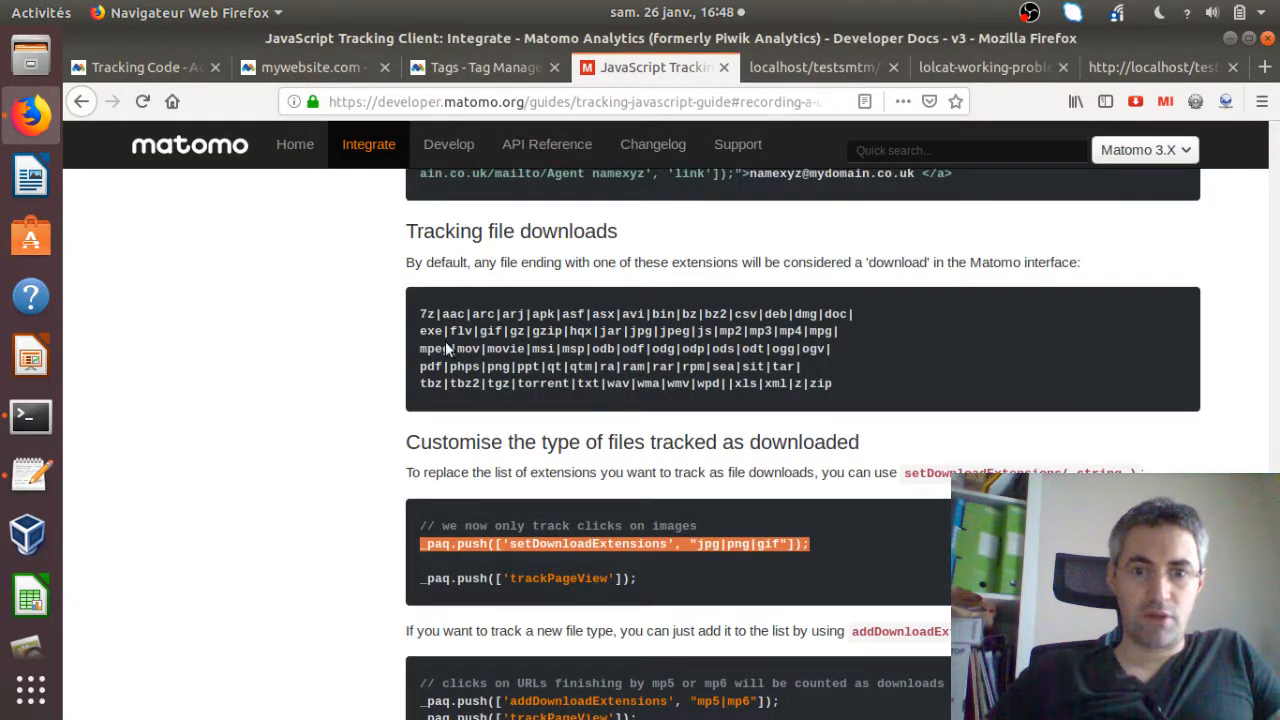
click(733, 383)
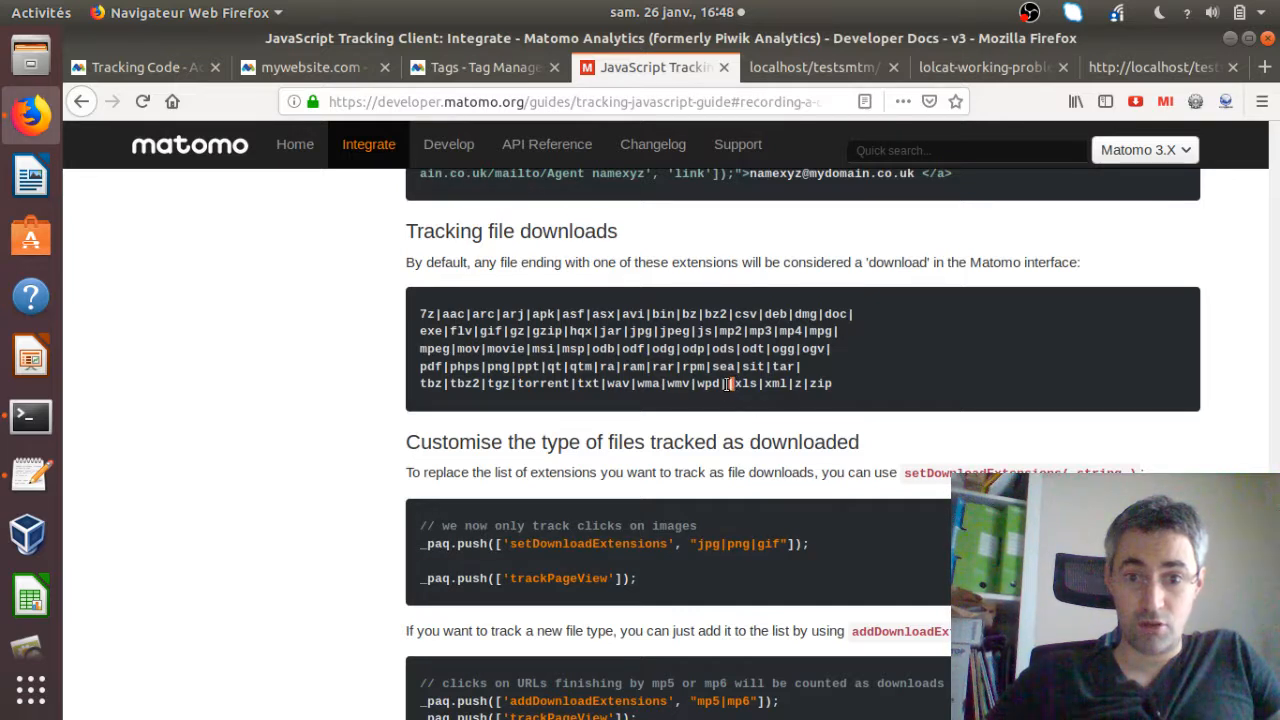
drag(719, 388, 727, 390)
click(530, 348)
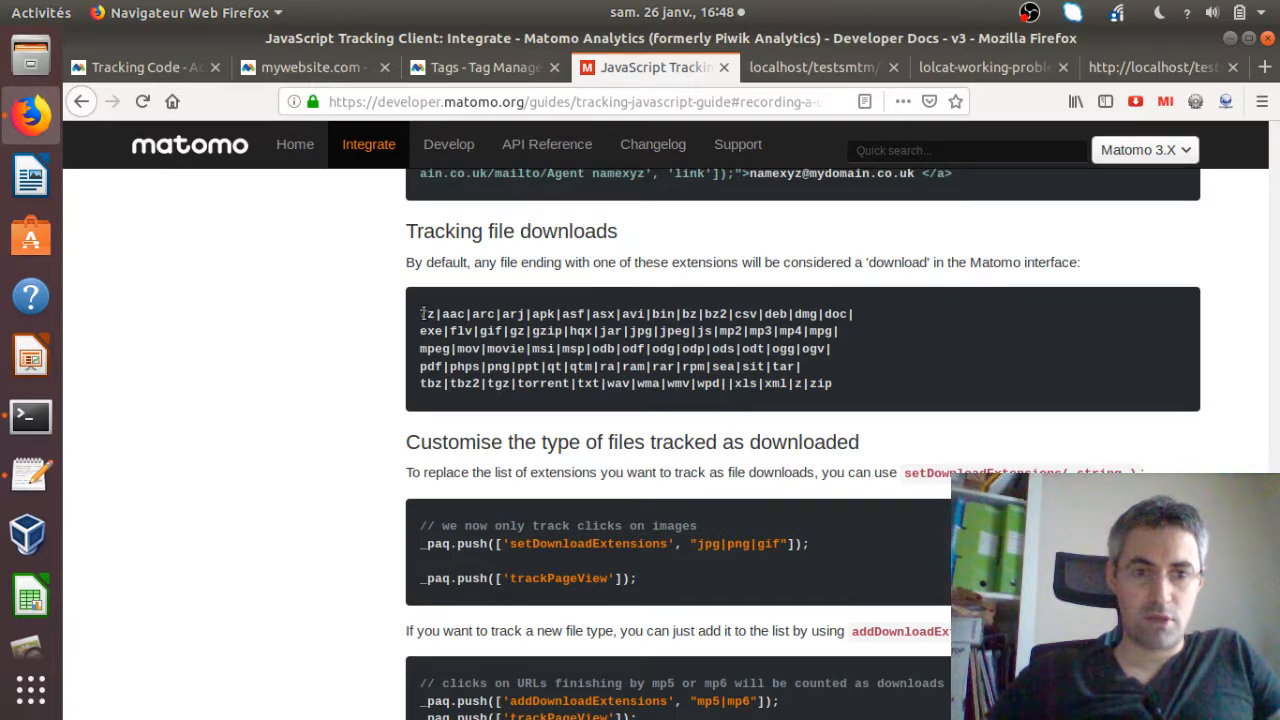
drag(421, 314, 684, 383)
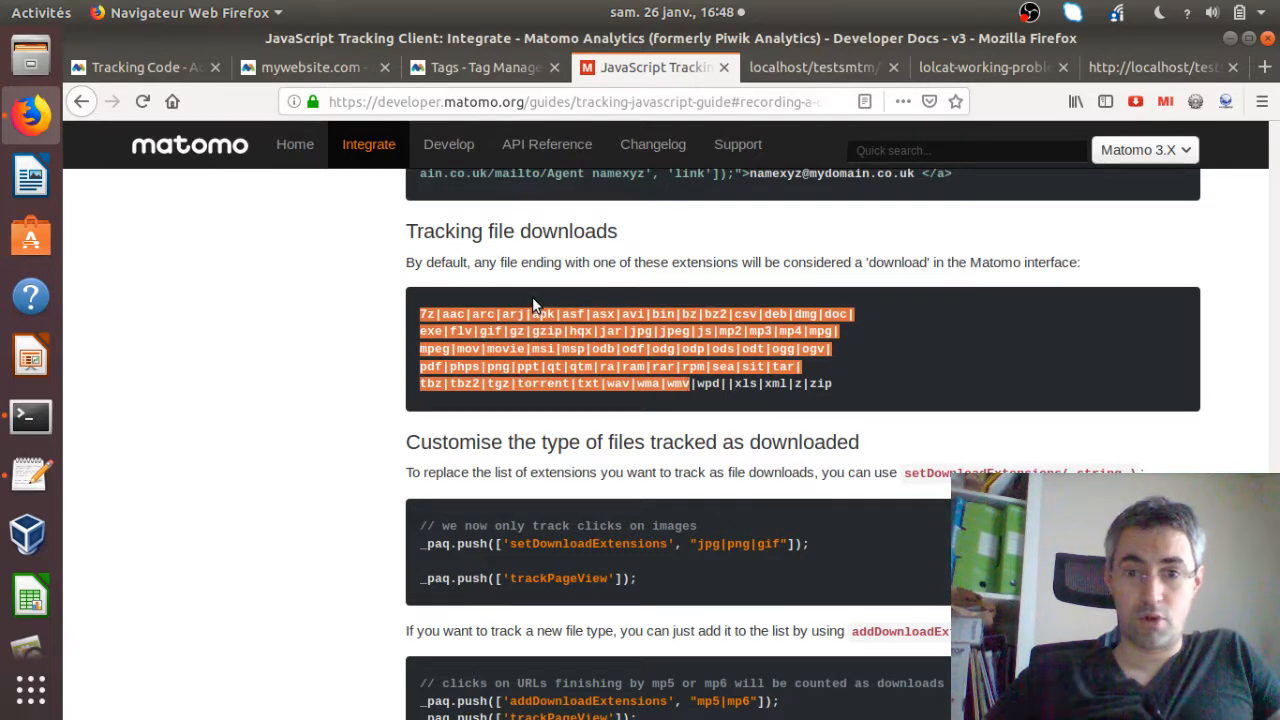
- Replace jpg|png|gif in the tag's setDownloadExtensions line with the copied extension list from 7z through wmv
click(430, 74)
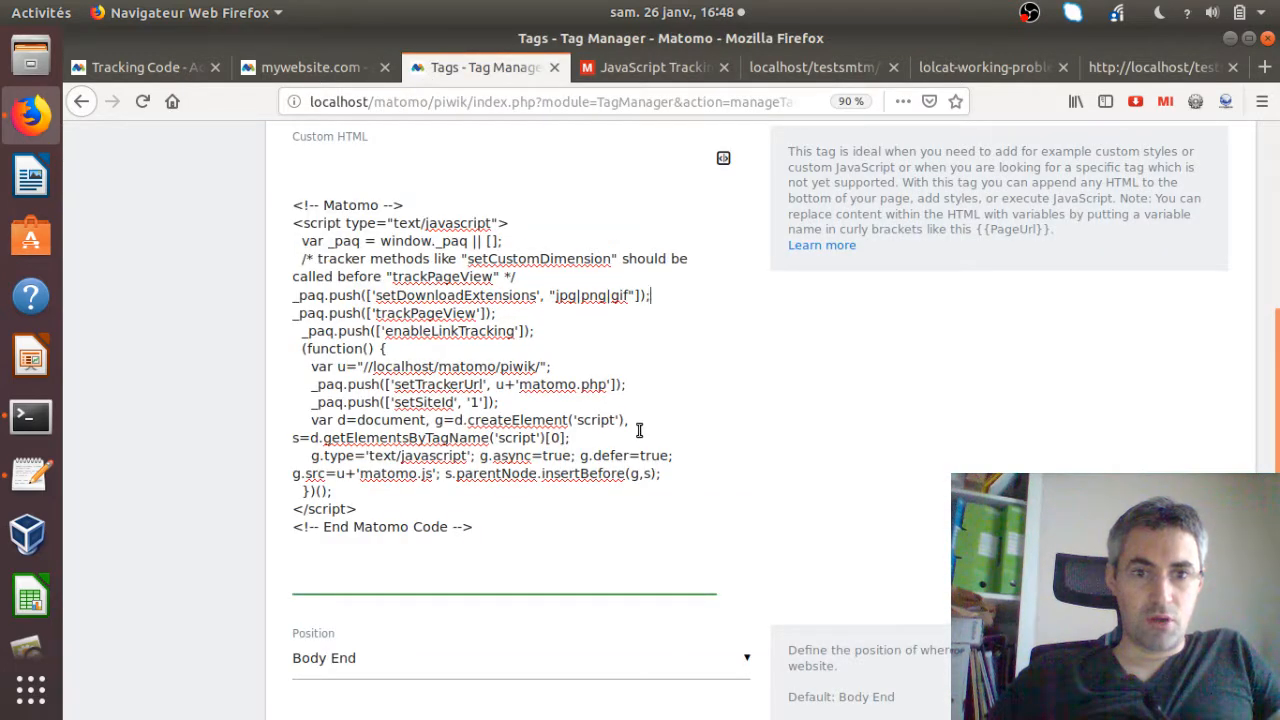
click(634, 295)
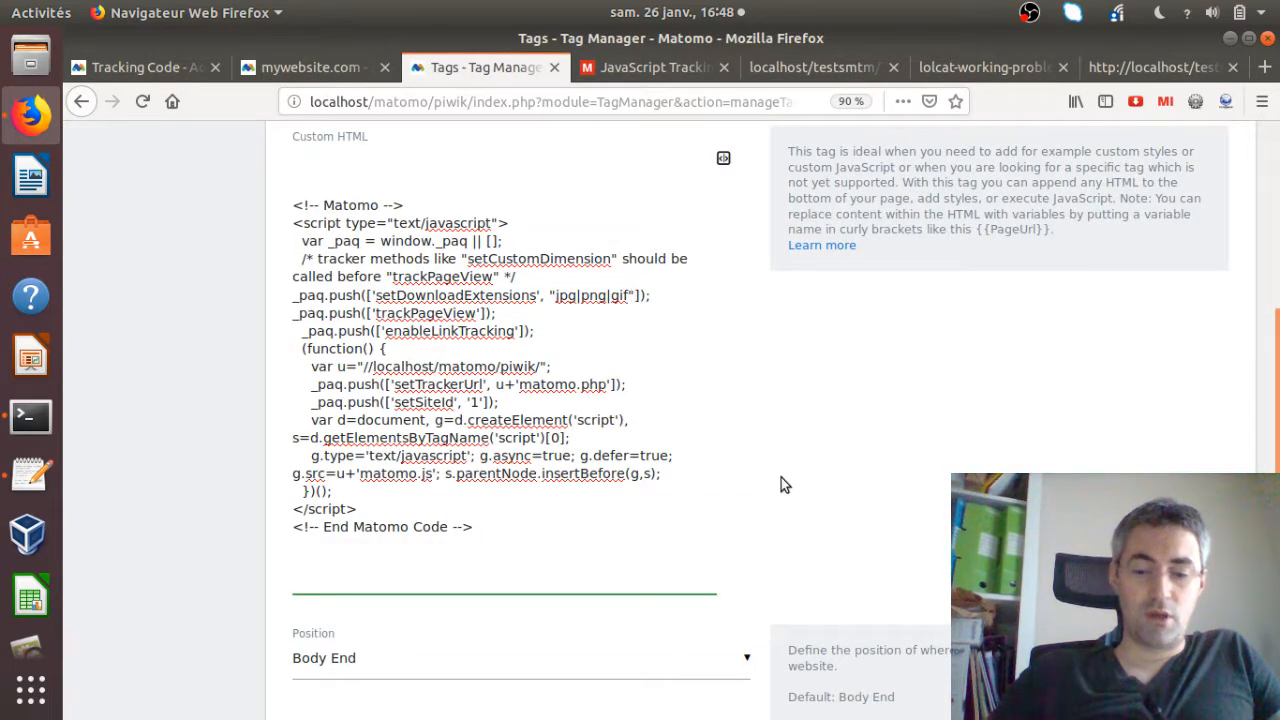
key(BackSpace)
key(BackSpace)
key(BackSpace)
key(BackSpace)
key(BackSpace)
key(BackSpace)
key(BackSpace)
key(BackSpace)
key(BackSpace)
key(BackSpace)
key(BackSpace)
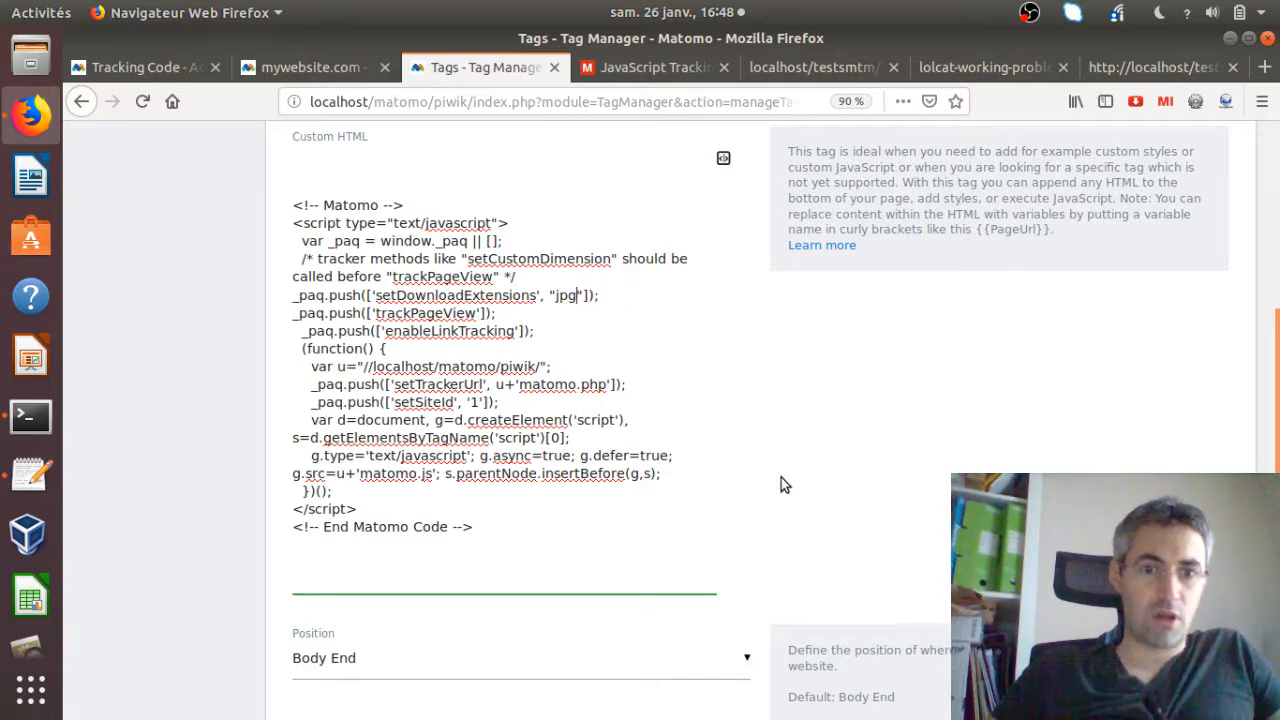
text(7z|aac|arc|arj|apk|asf|asx|avi|bin|bz|bz2|csv|deb|dmg|doc|exe|flv|gif|gz|gzip|hqx|jar|jpg|jpeg|js|mp2|mp3|mp4|mpg|mpeg|mov|movie|msi|msp|odb|odf|odg|odp|ods|odt|ogg|ogv|pdf|phps|png|ppt|qt|qtm|ra|ram|rar|rpm|sea|sit|tar|tbz|tbz2|tgz|torrent|txt|wav|wma|wmv)
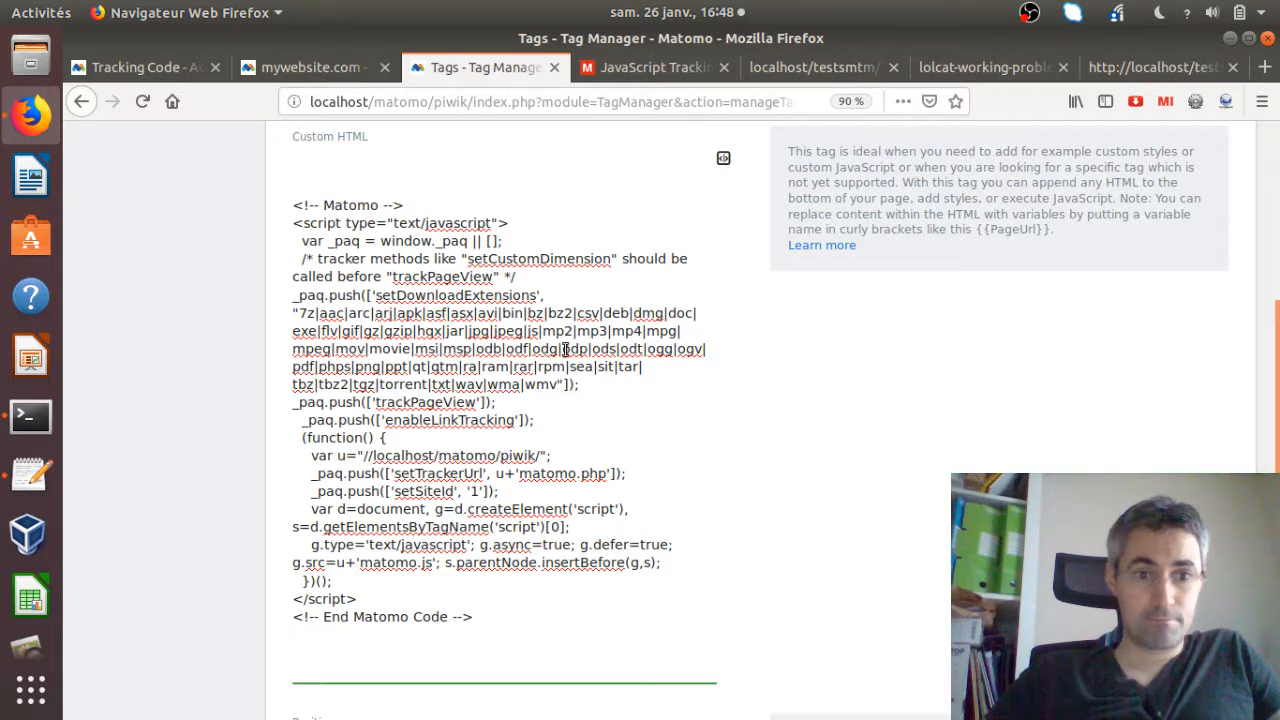
- Remove png from the tag's download extension list and save the updated tag
click(383, 370)
key(BackSpace)
key(BackSpace)
key(BackSpace)
key(BackSpace)
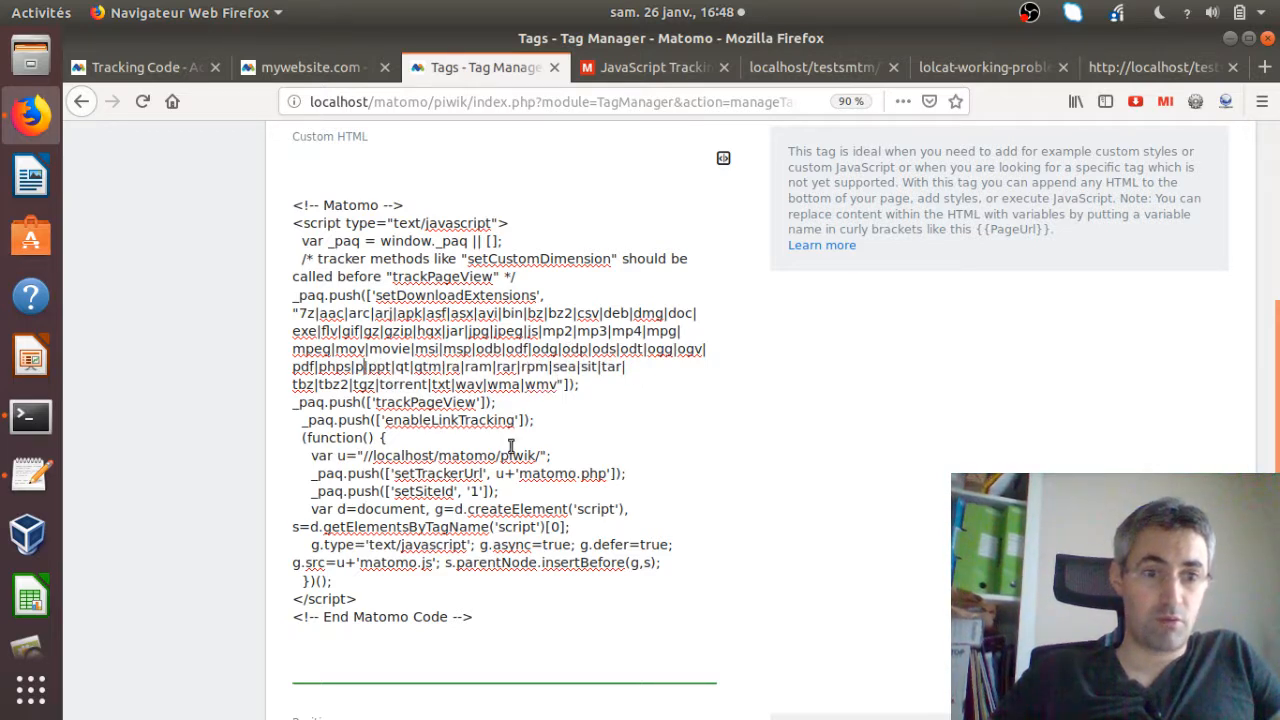
scroll(510, 445, down, 12)
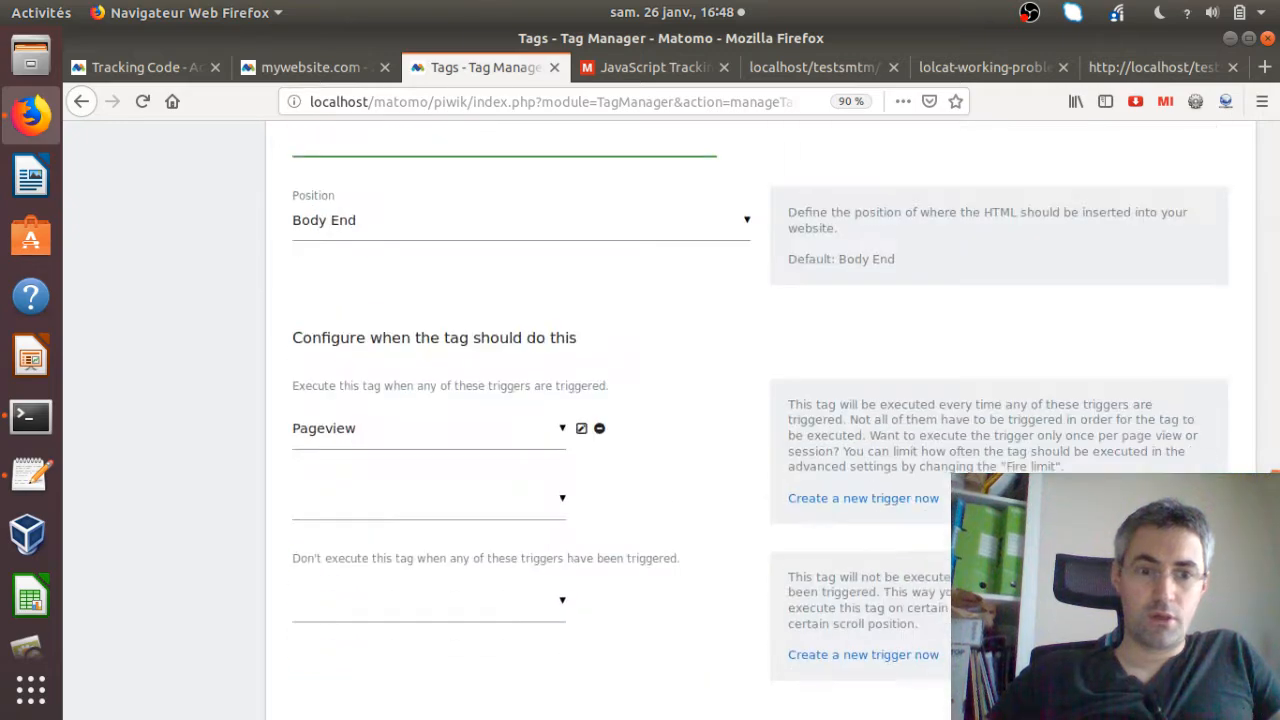
click(340, 563)
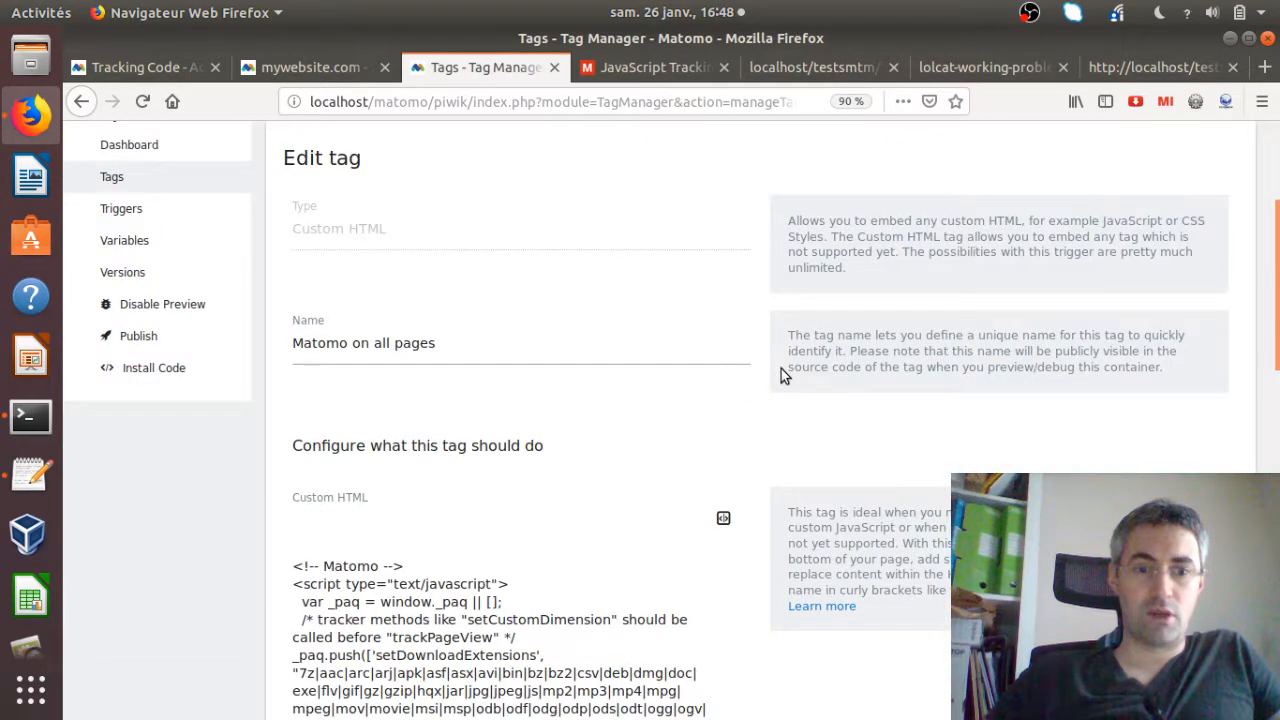
- Create a new container version named "second test without png tracking" and publish it to the Live environment
drag(1277, 289, 1279, 211)
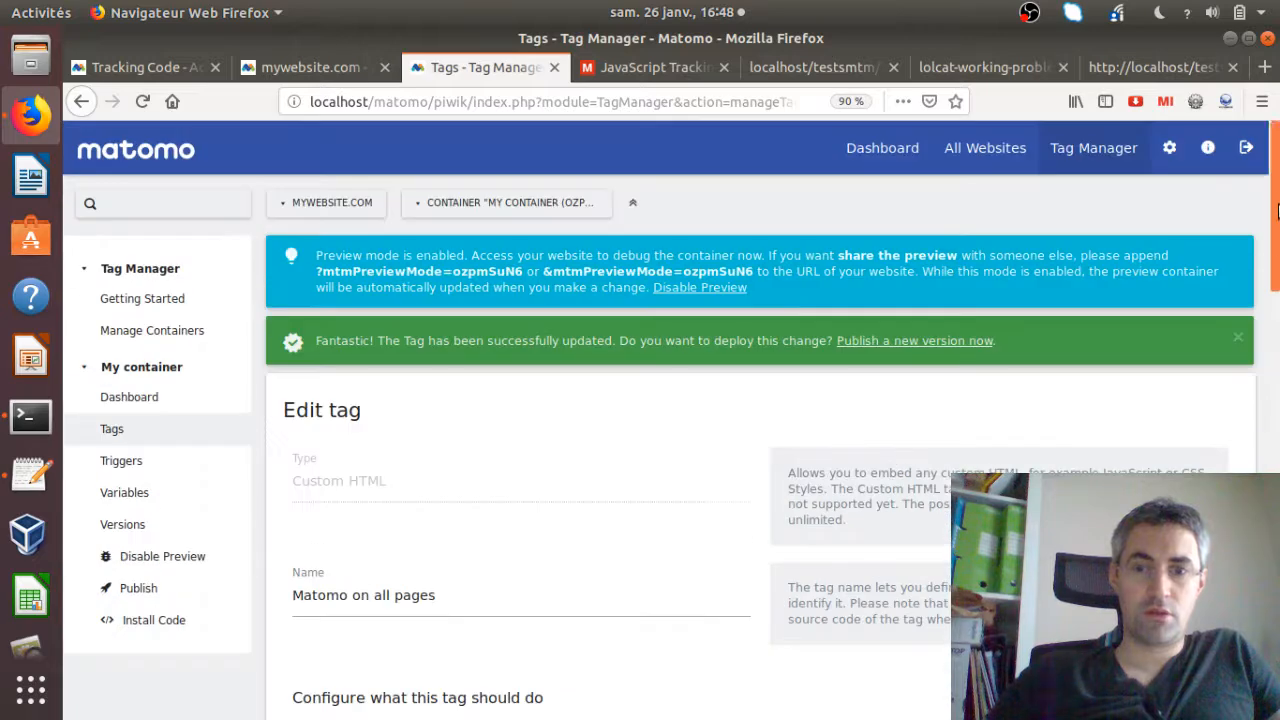
click(884, 341)
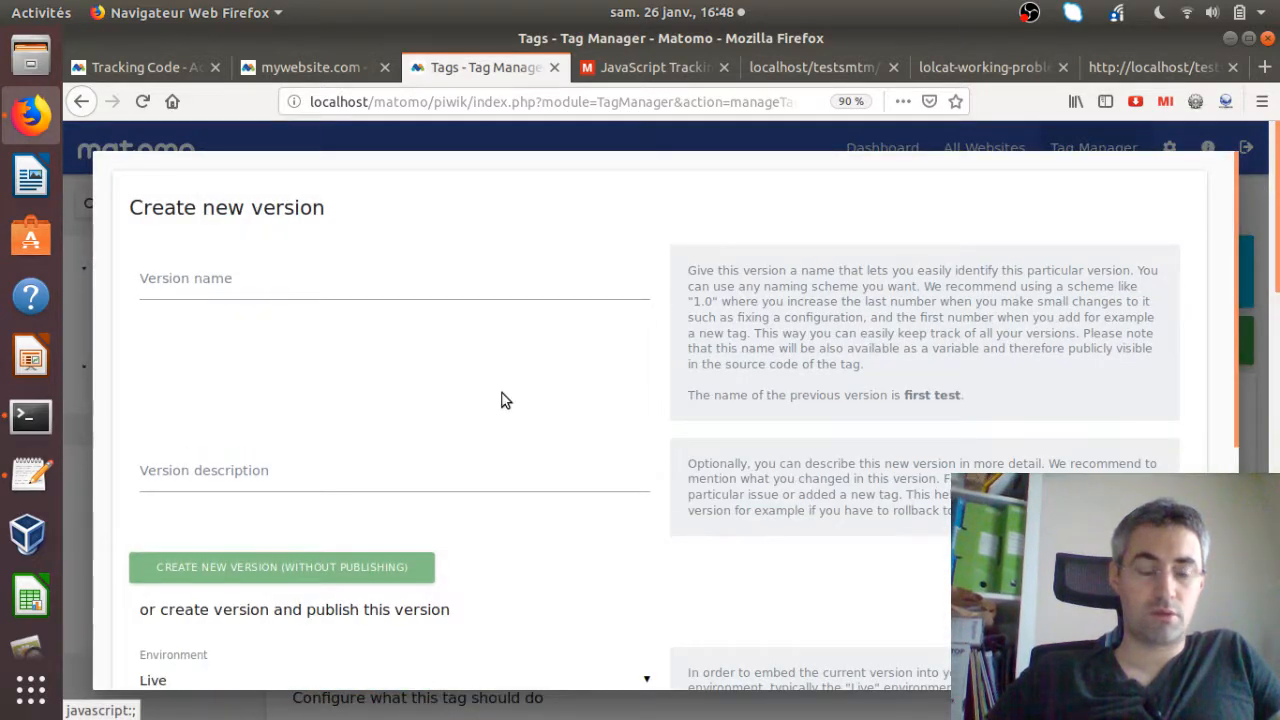
click(428, 276)
text(second test)
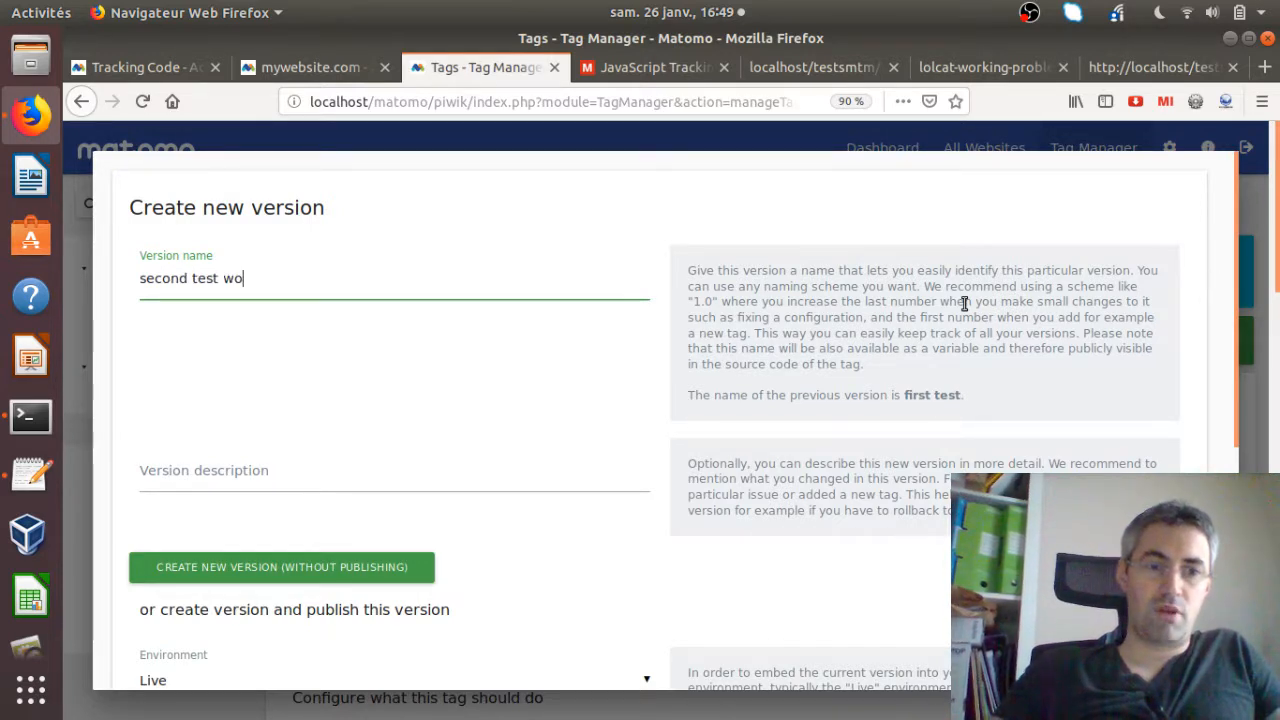
text( without png tracki)
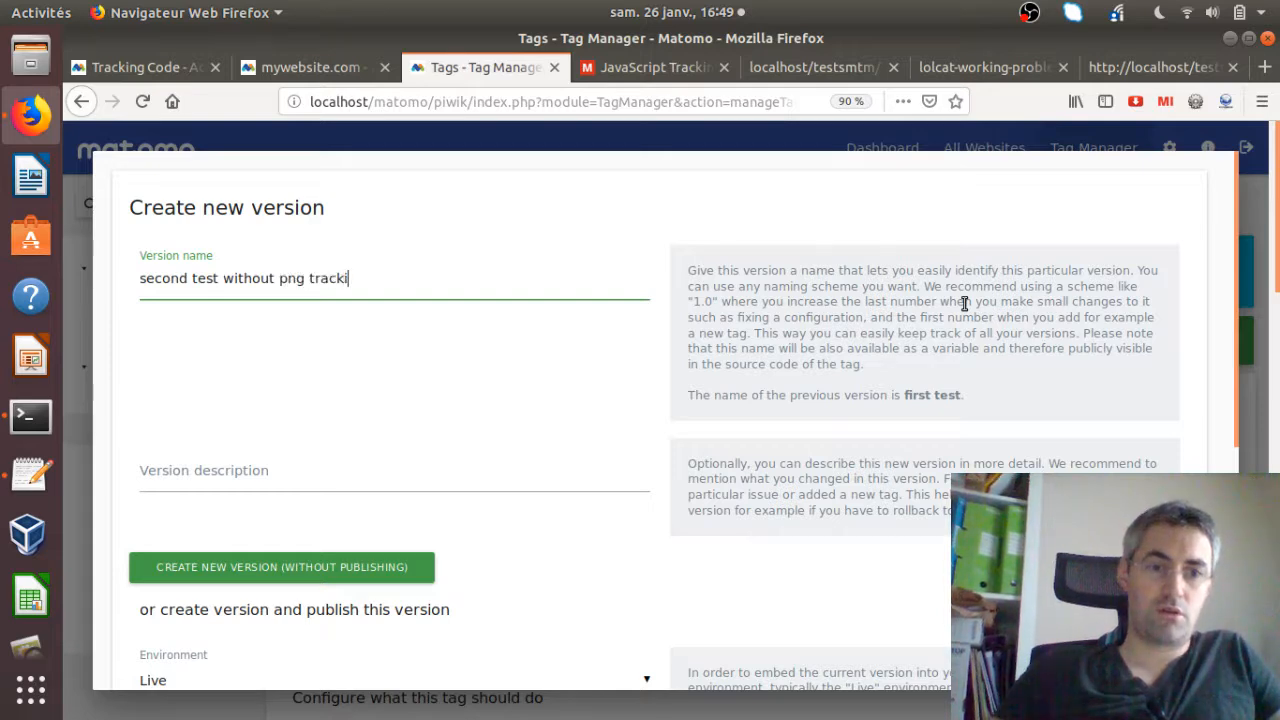
scroll(1230, 295, down, 3)
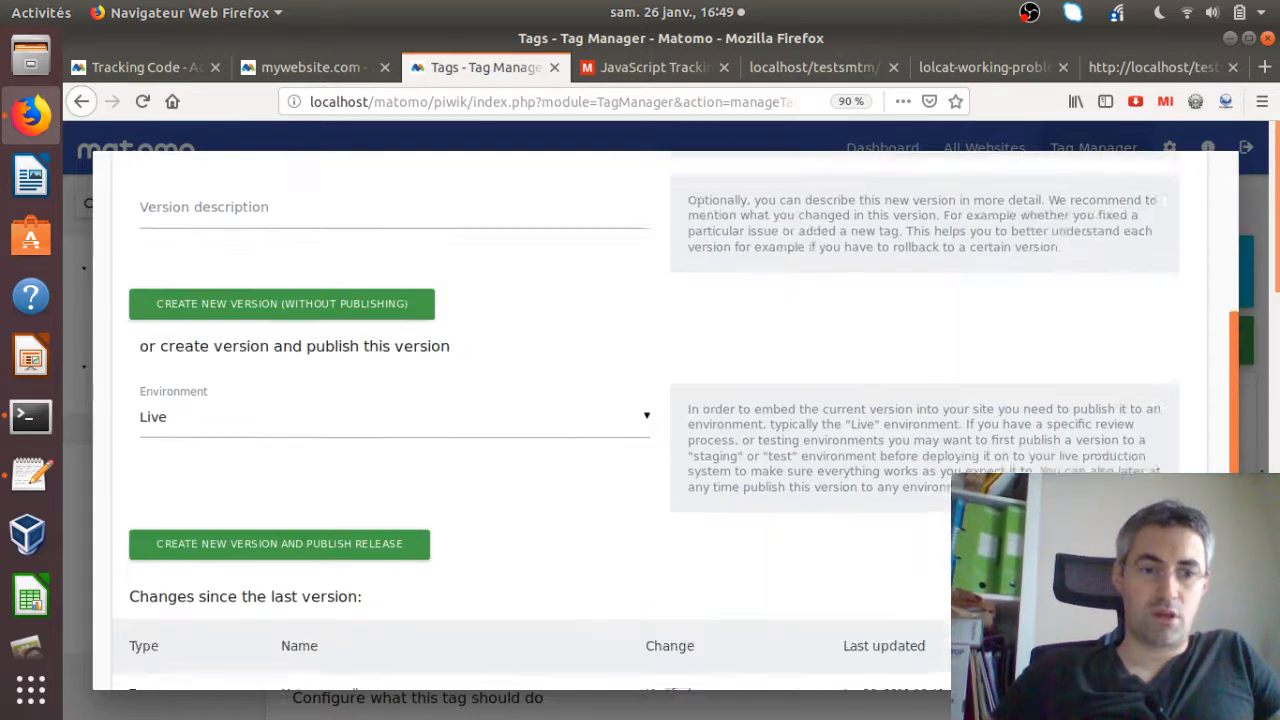
click(226, 484)
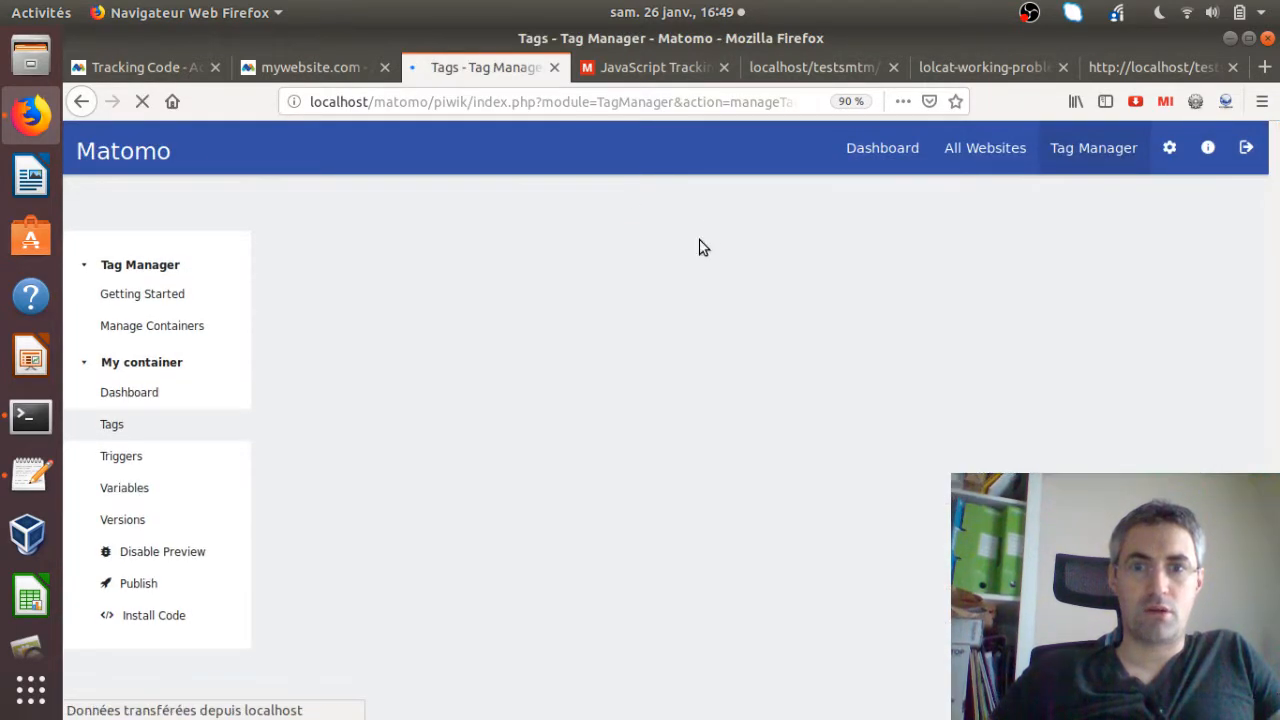
- Reload the test page, open the Nyan Cat link in a separate browser tab, and open the cat picture link several times the same way
click(812, 67)
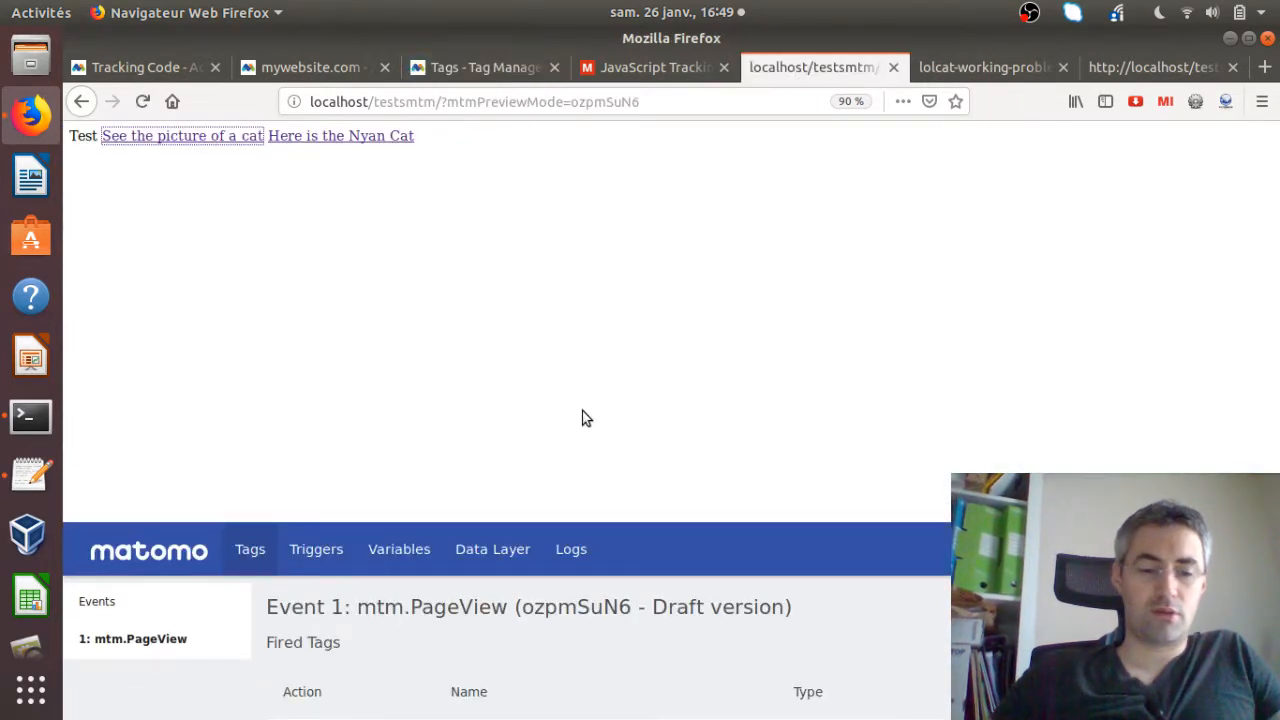
key(F5)
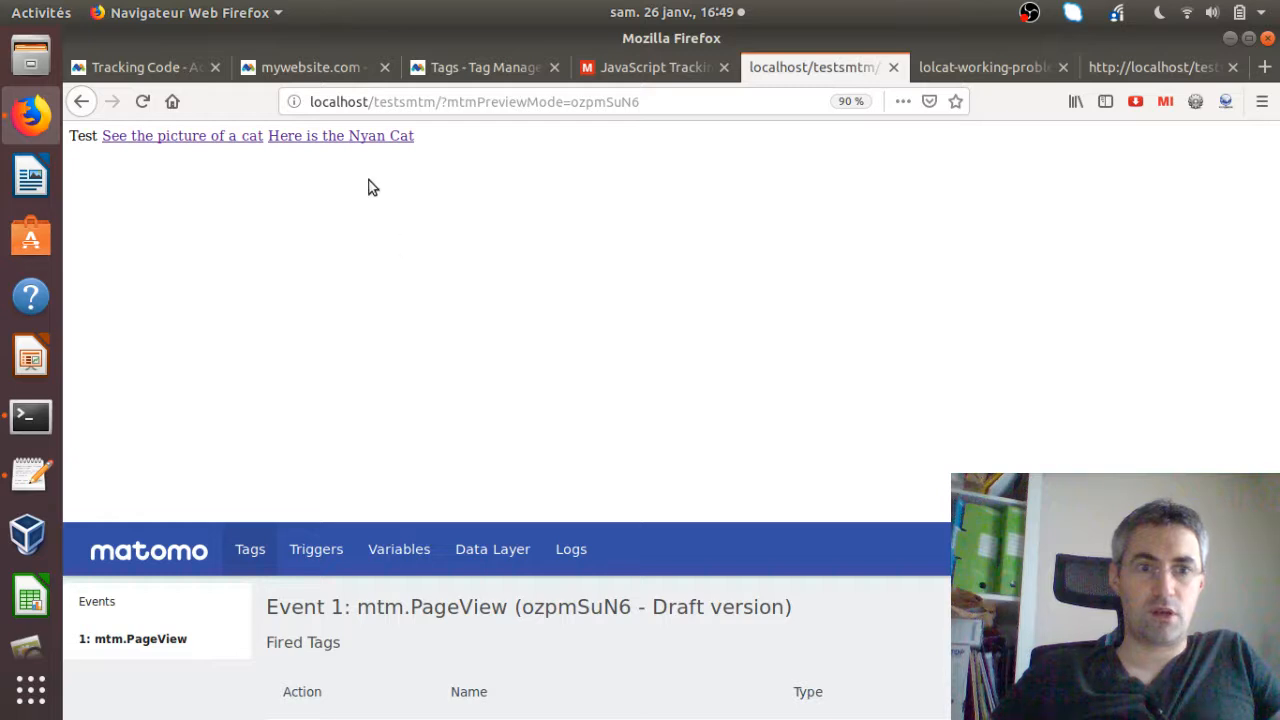
middle_click(345, 145)
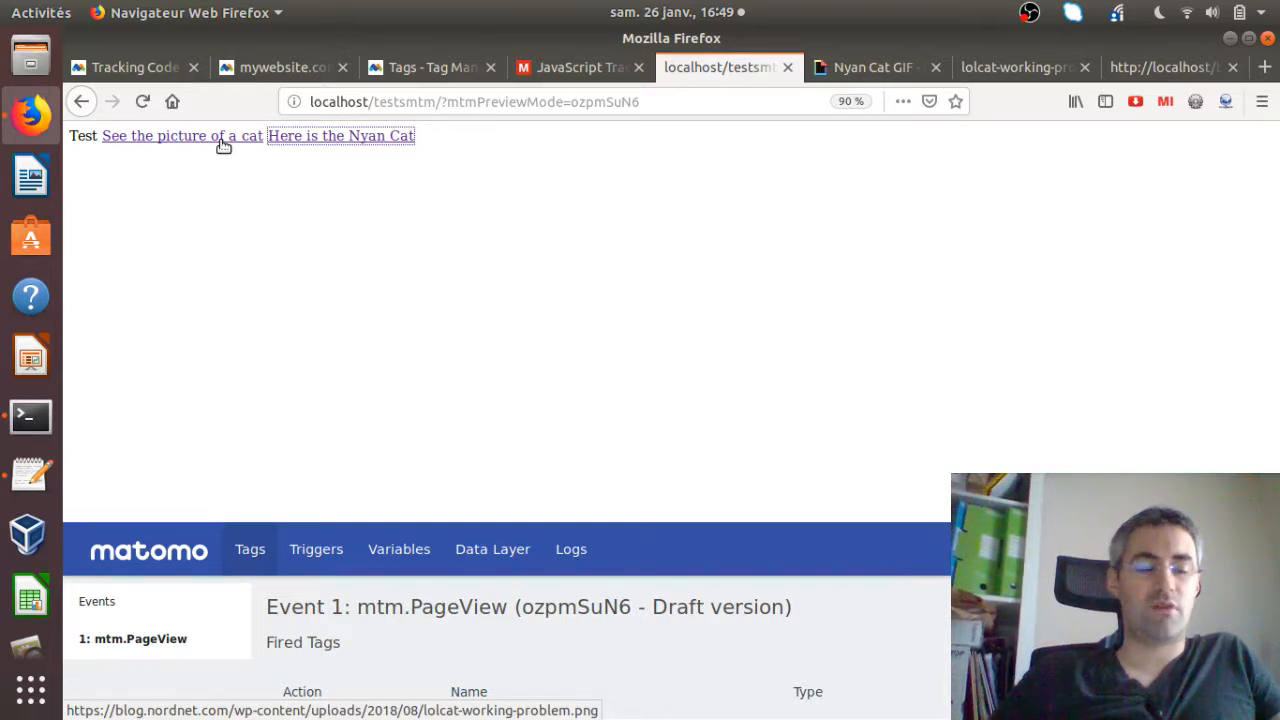
middle_click(223, 140)
middle_click(223, 140)
middle_click(223, 140)
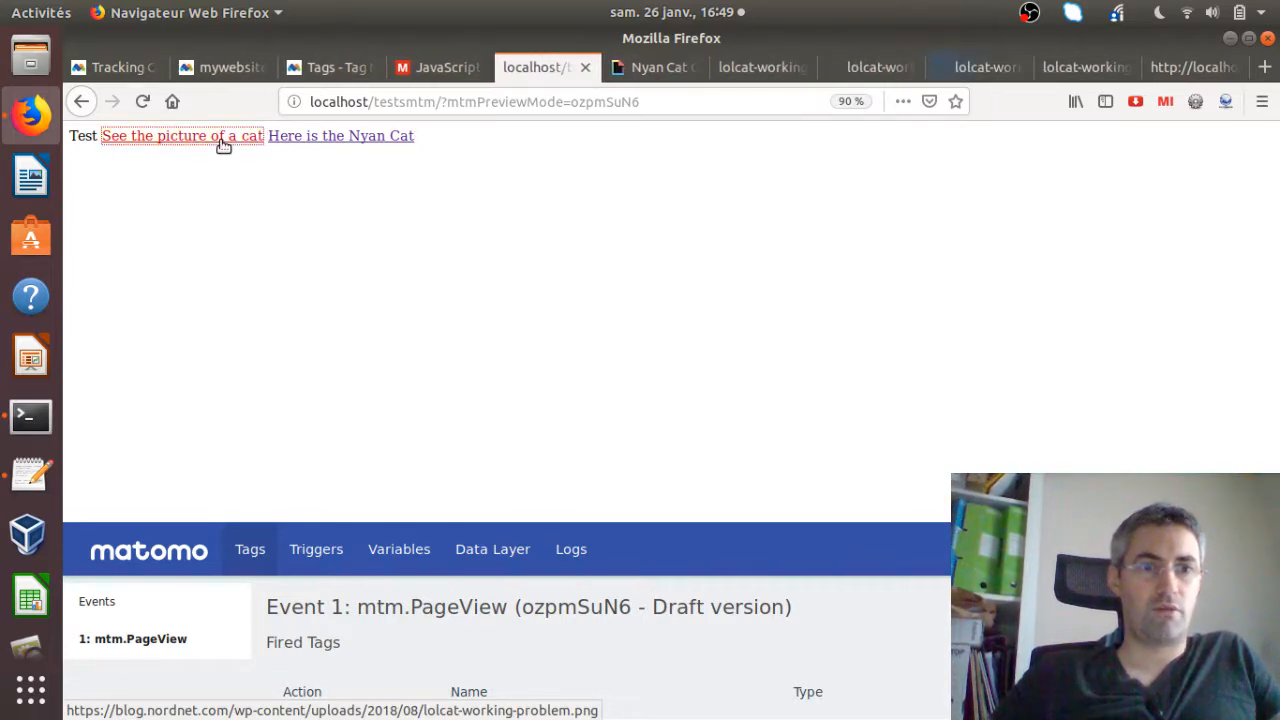
middle_click(223, 140)
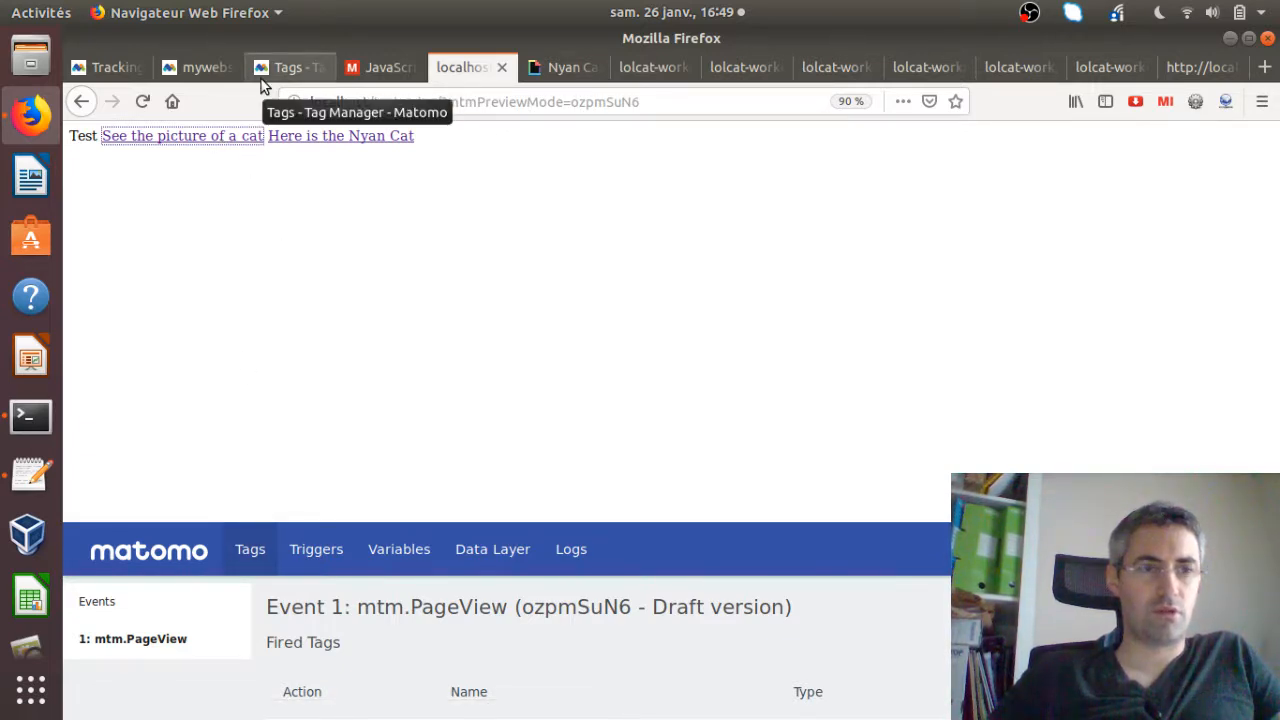
- Refresh the Visits Log of mywebsite.com for 2019-01-26 and check the recorded downloads
click(176, 70)
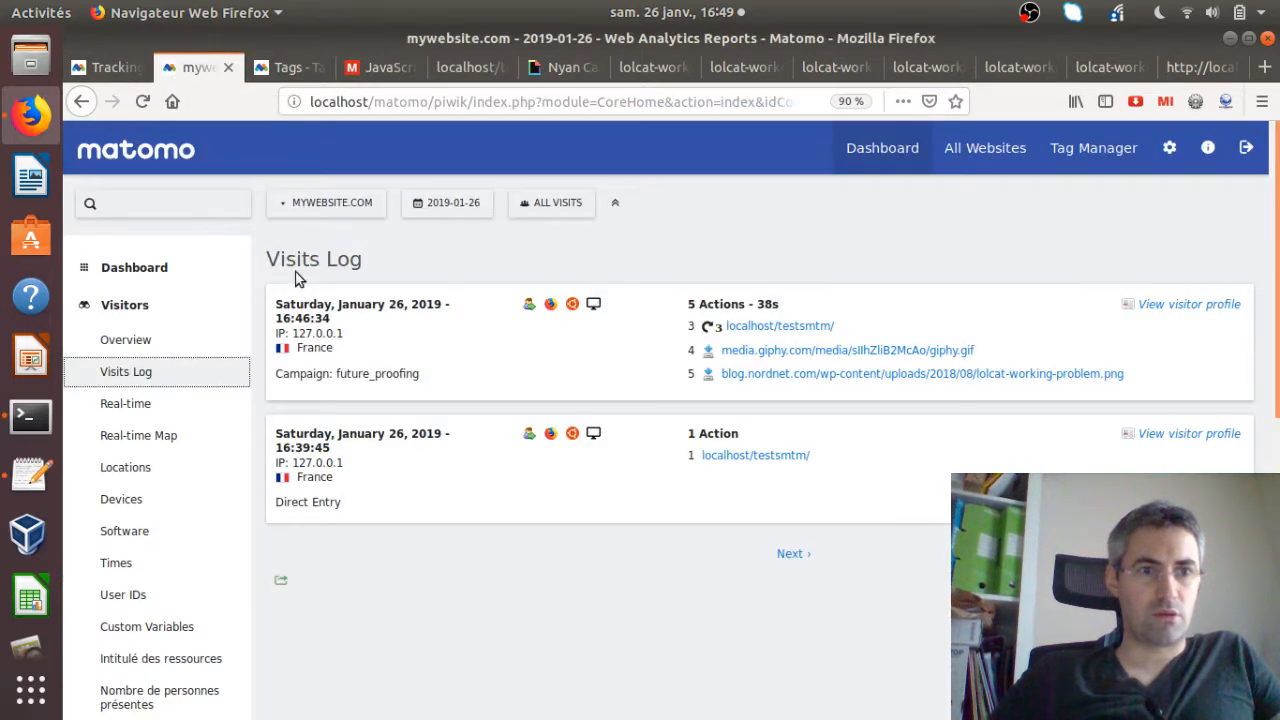
click(142, 101)
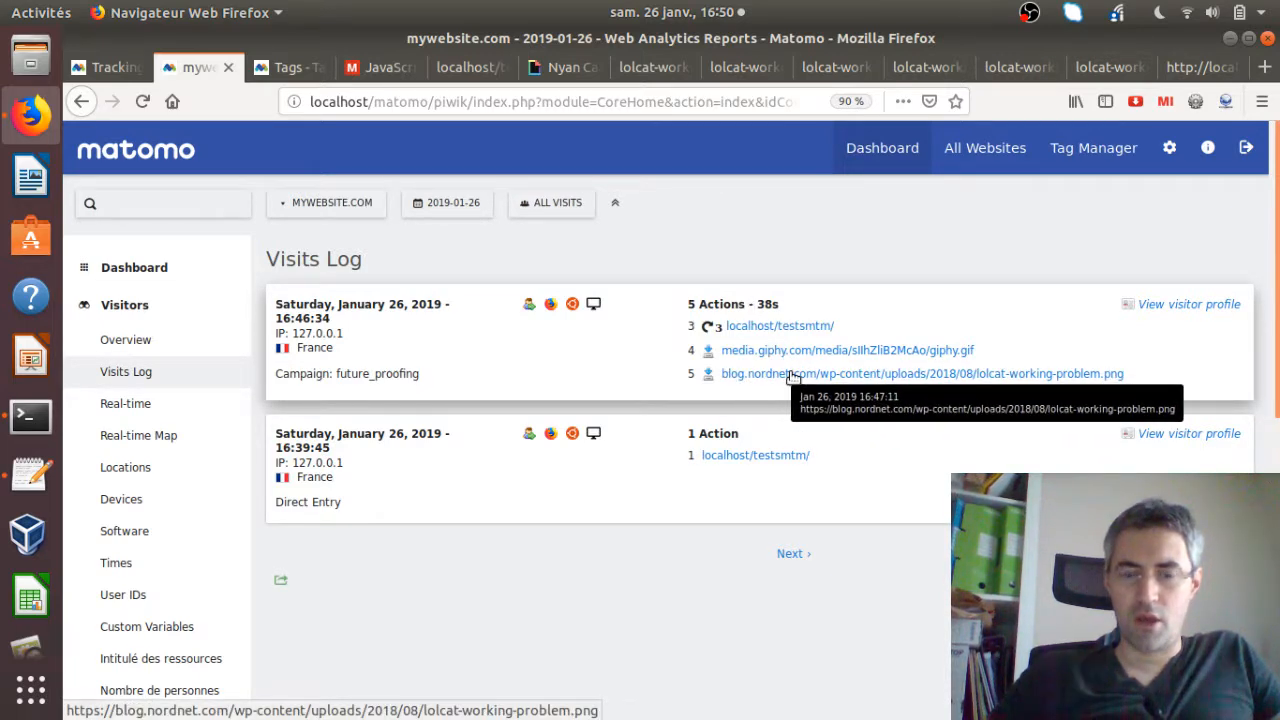
click(143, 102)
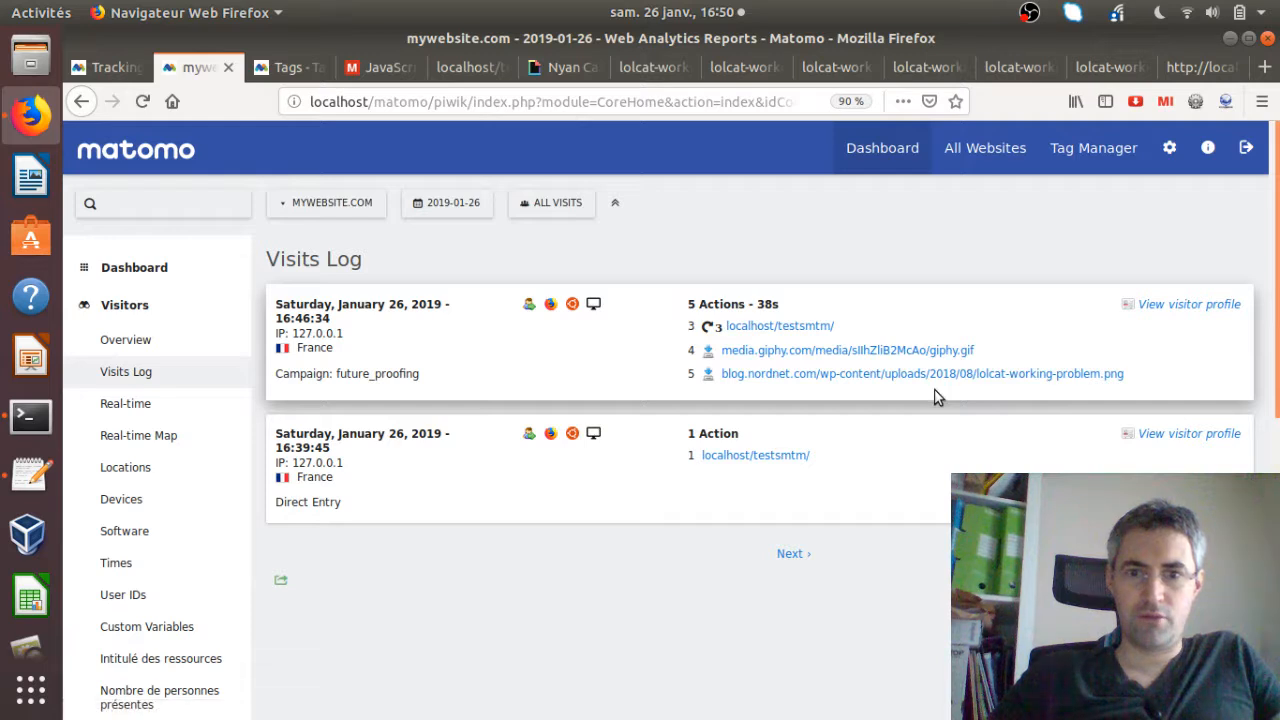
- Return to the Tag Manager from the test page and disable the container's preview mode
click(472, 70)
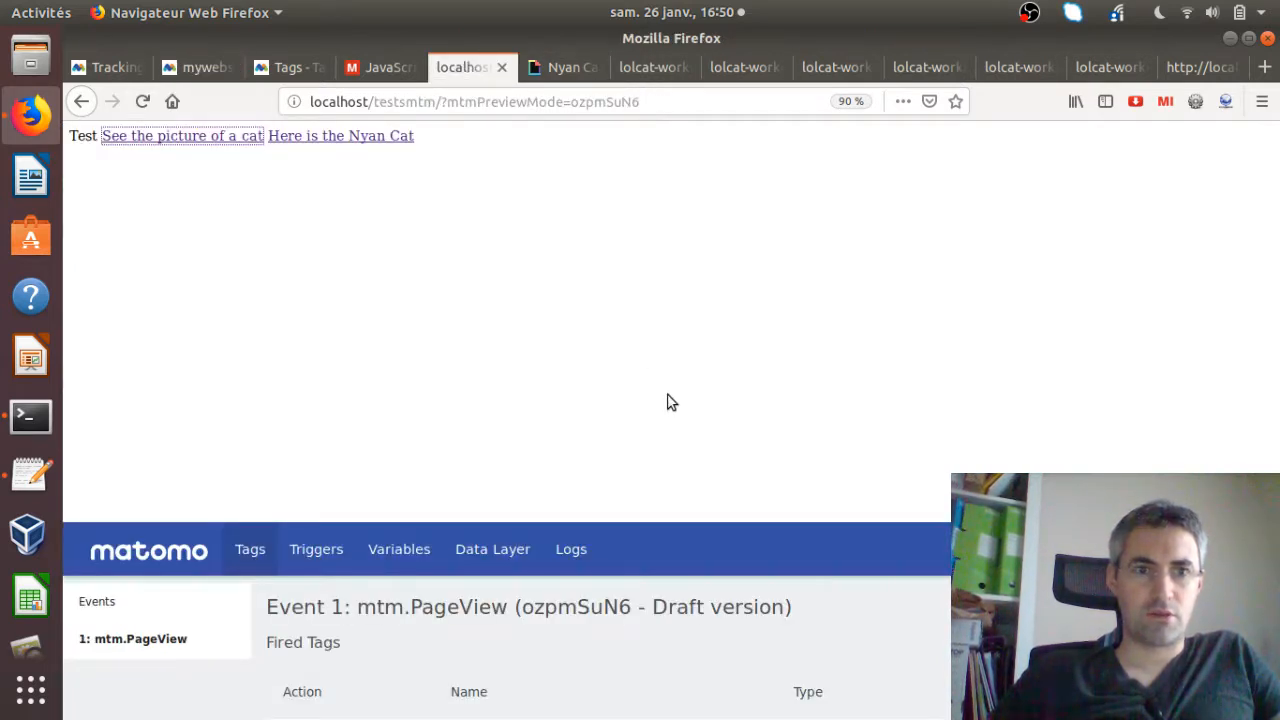
click(300, 66)
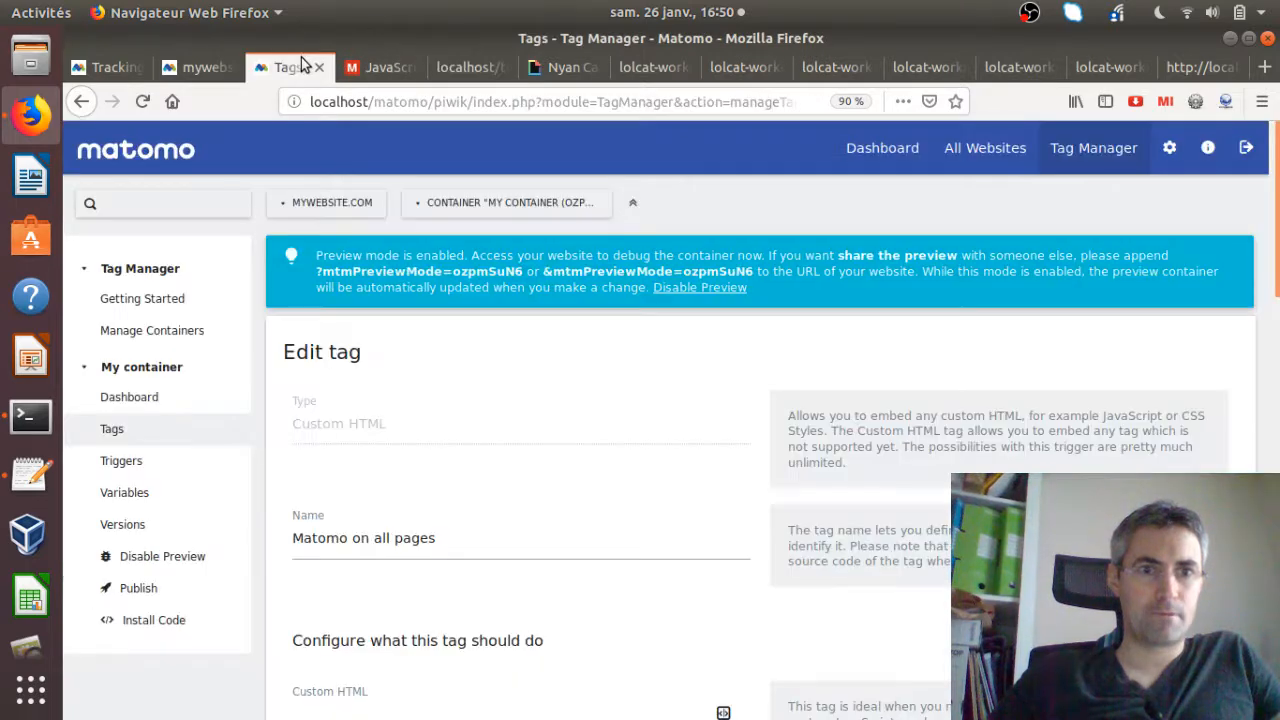
click(724, 287)
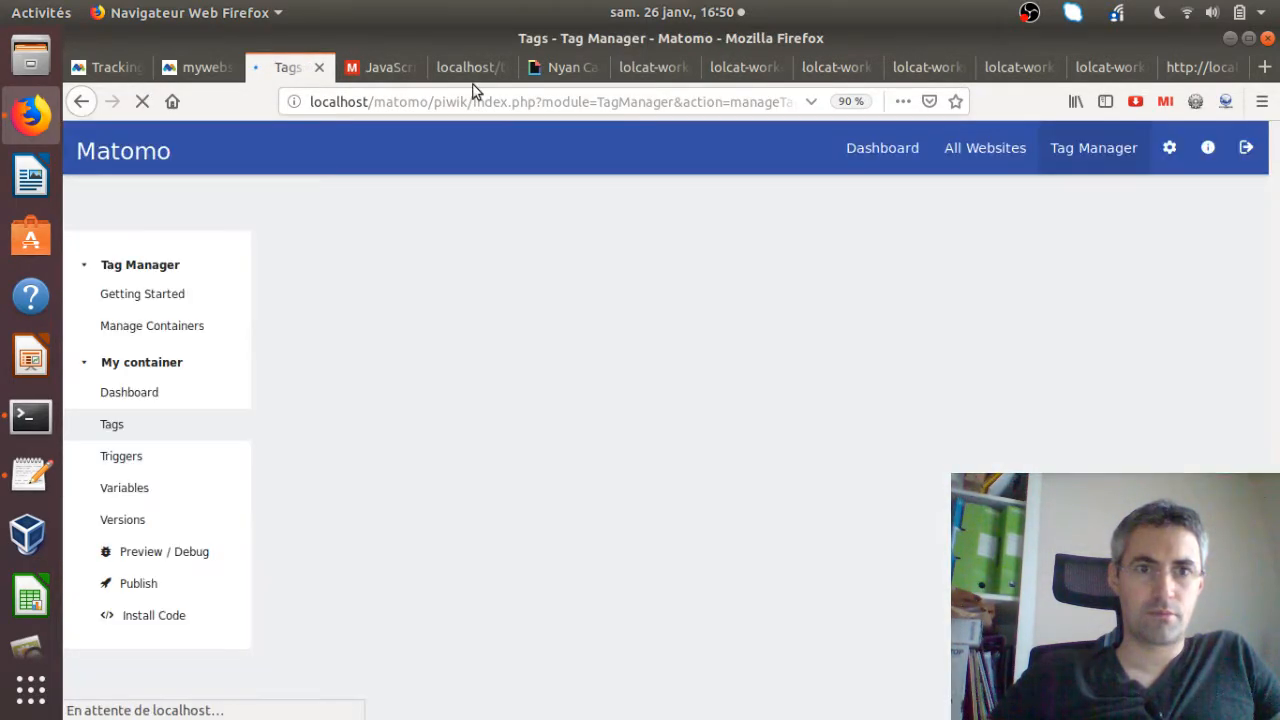
- Reload the test page and examine the stack trace of the error in the browser's developer console
click(470, 71)
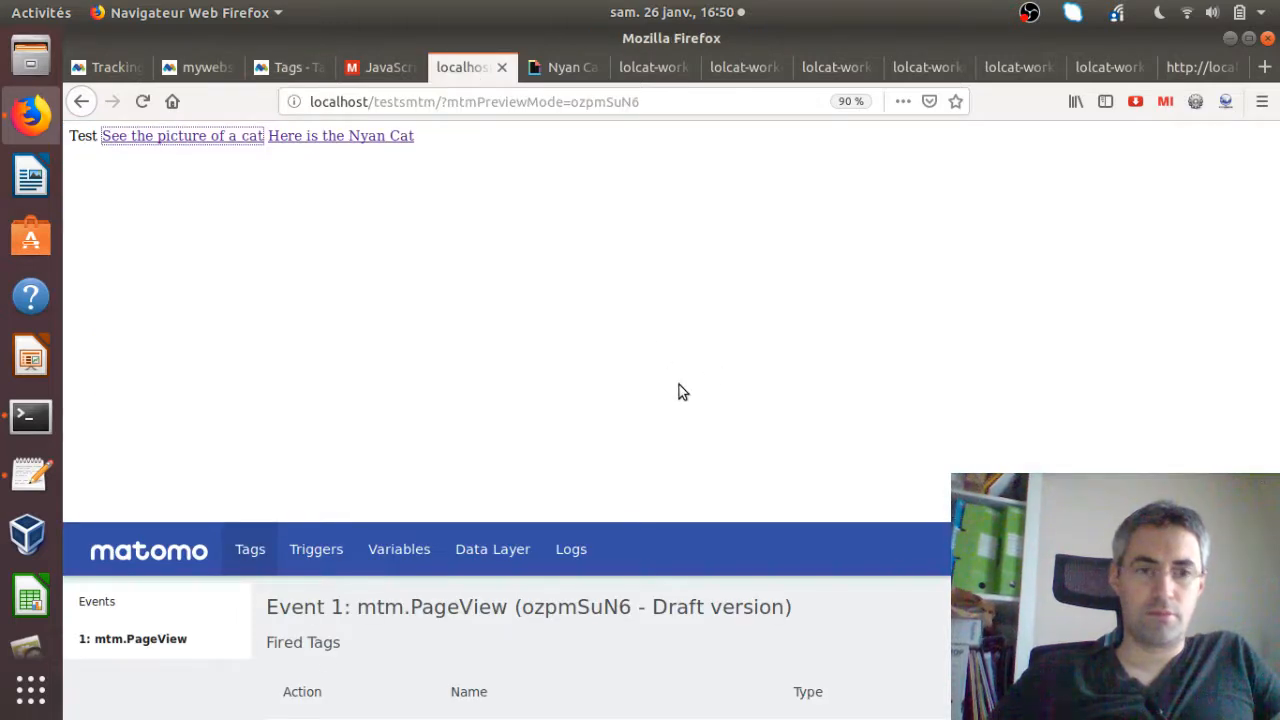
key(F5)
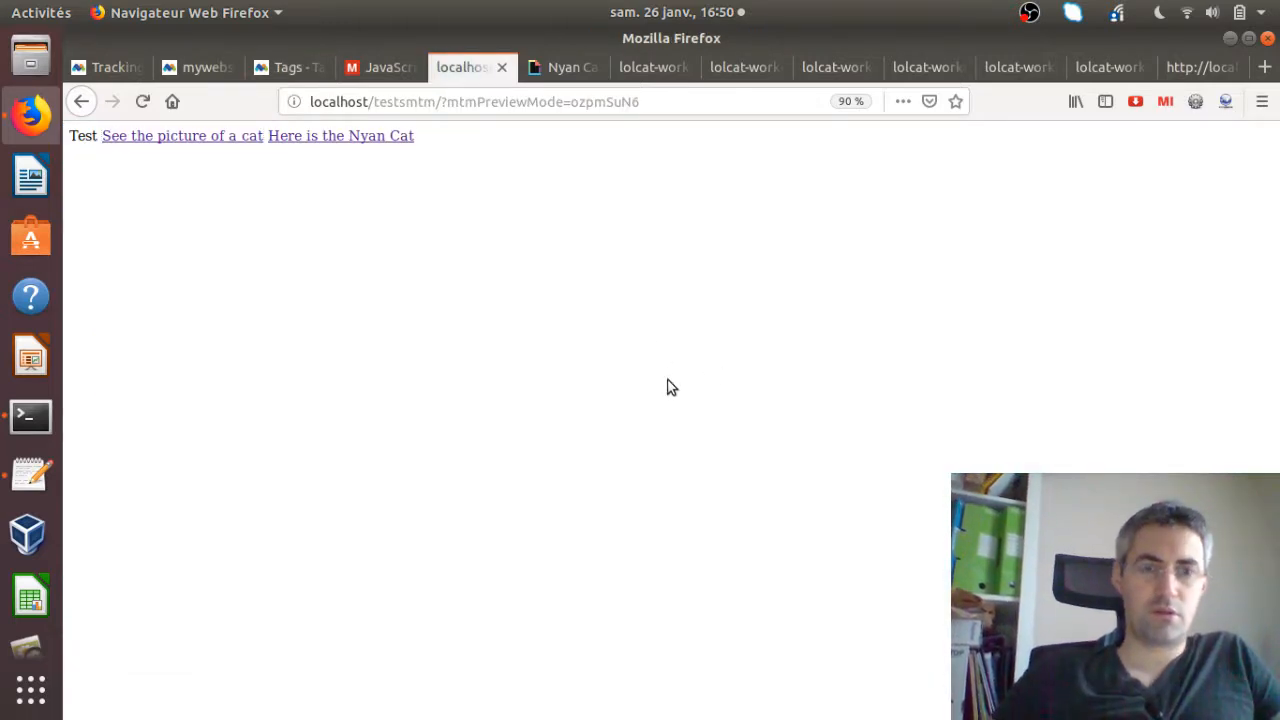
right_click(501, 345)
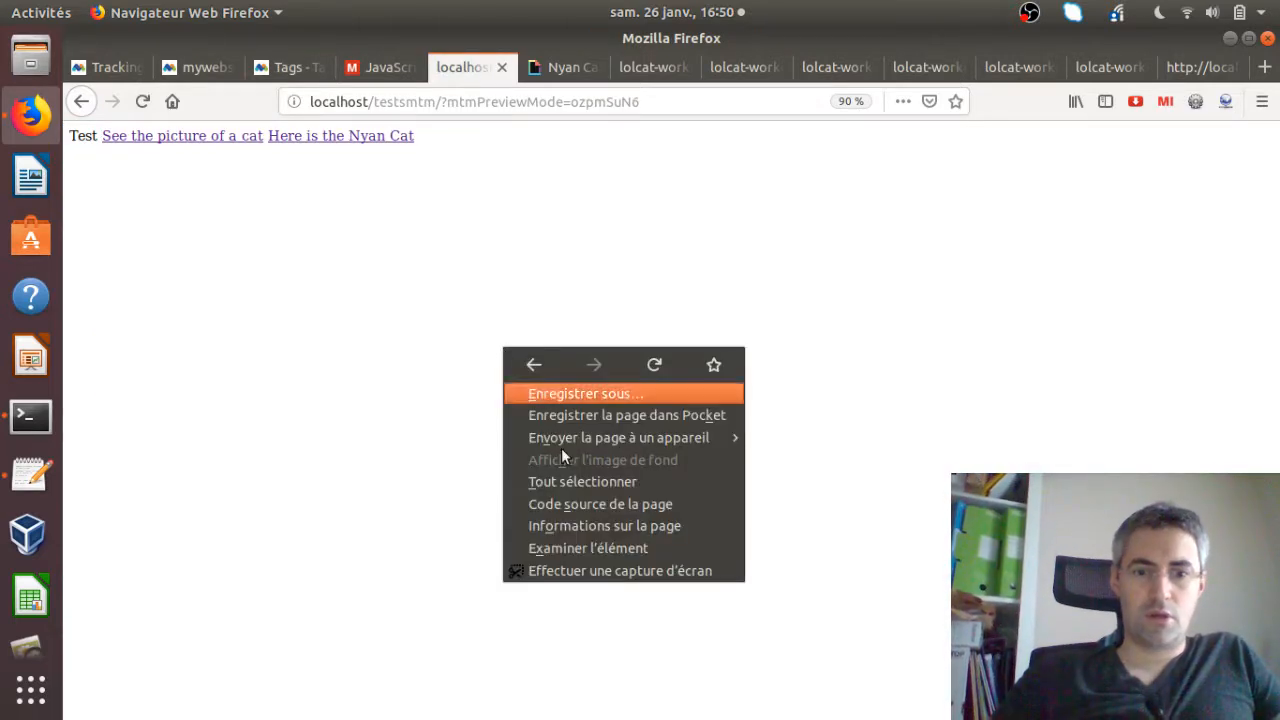
click(628, 548)
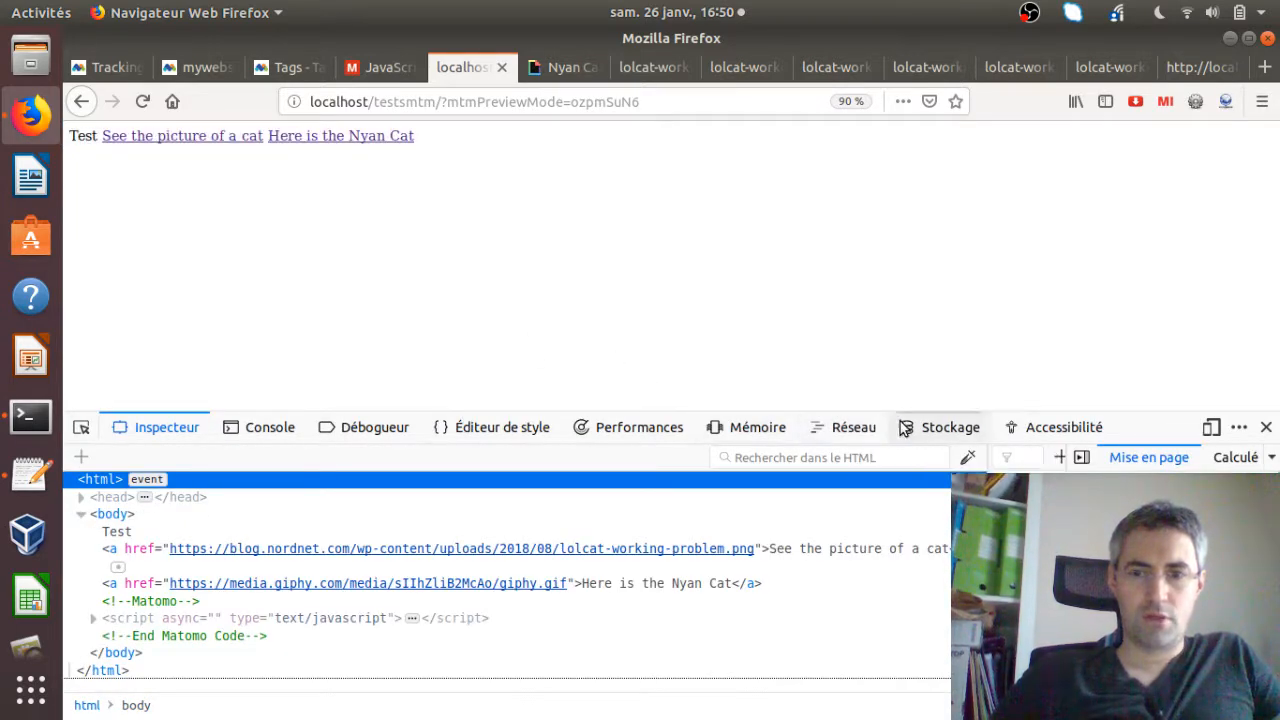
click(280, 428)
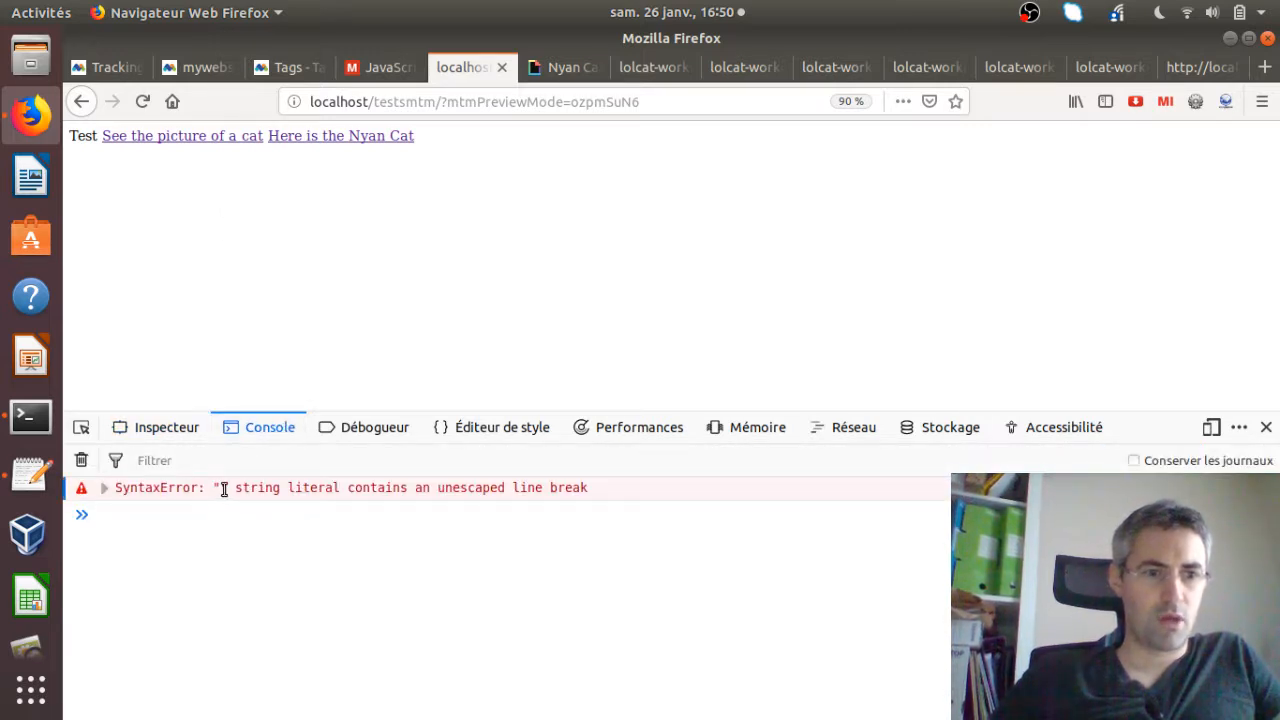
click(104, 489)
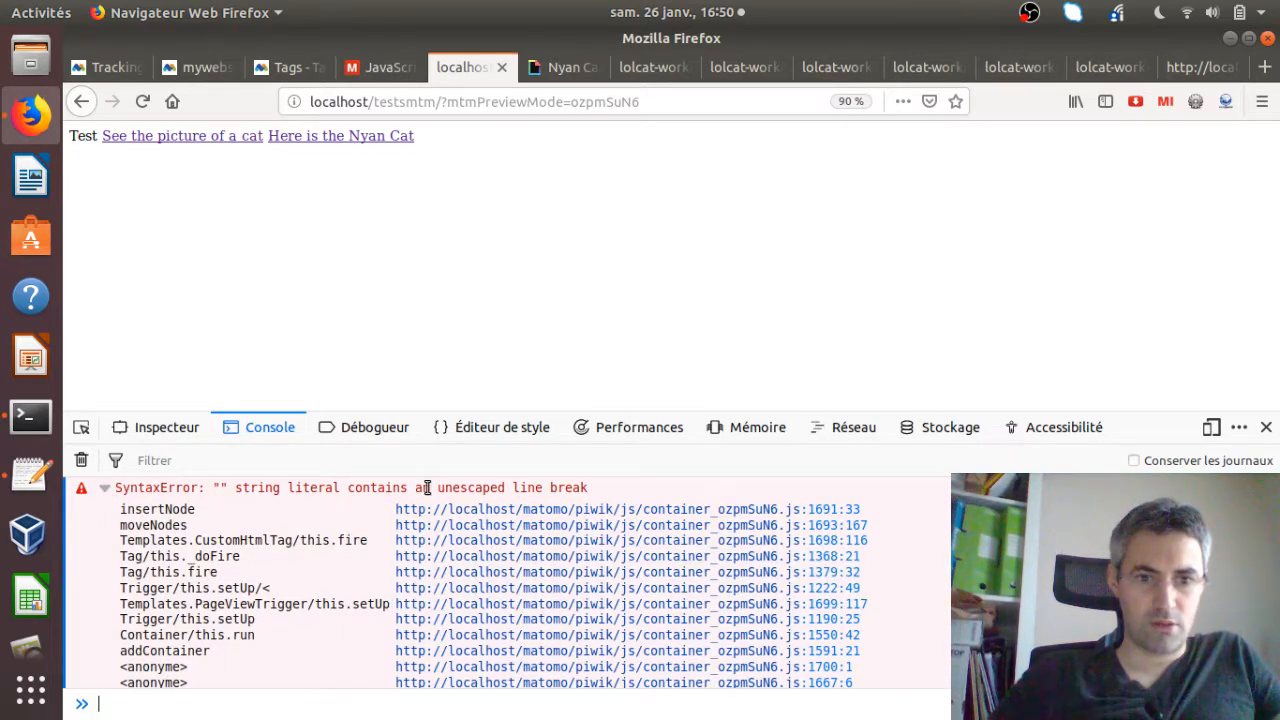
scroll(610, 560, down, 1)
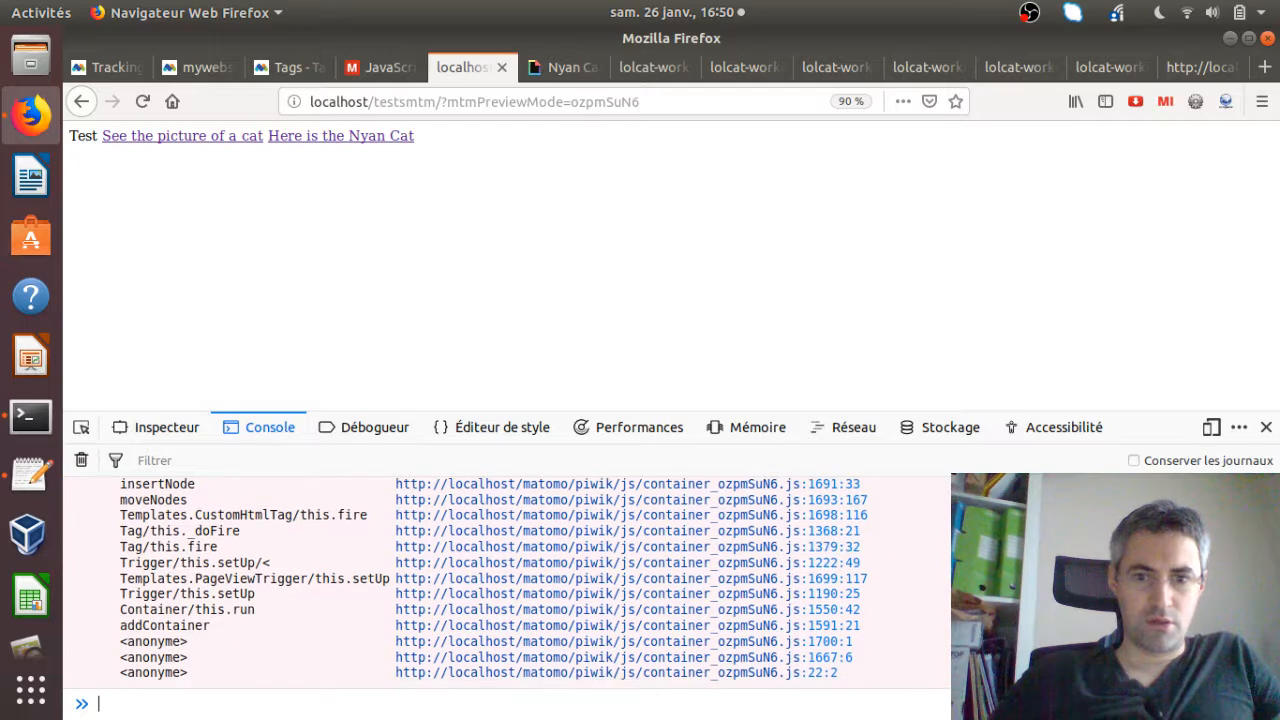
scroll(610, 560, up, 1)
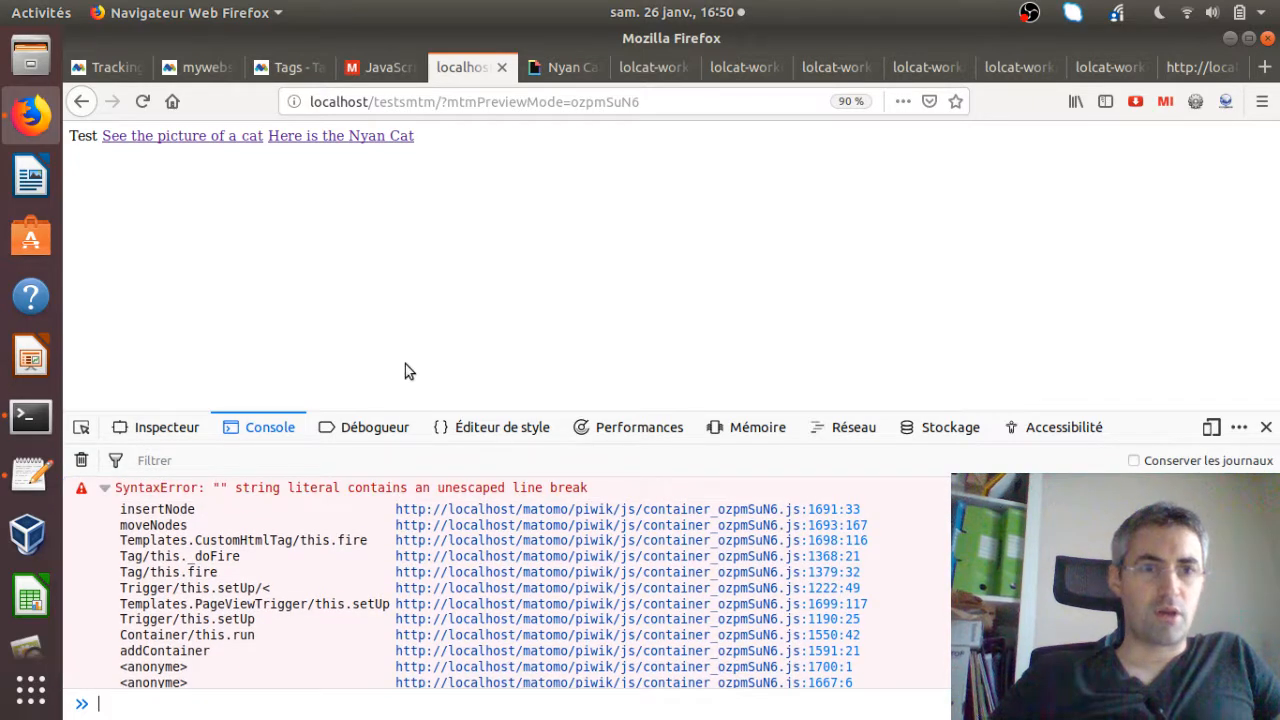
- Compare the "Matomo on all pages" tag's Custom HTML with the console error and the documentation's list of download extensions
click(197, 67)
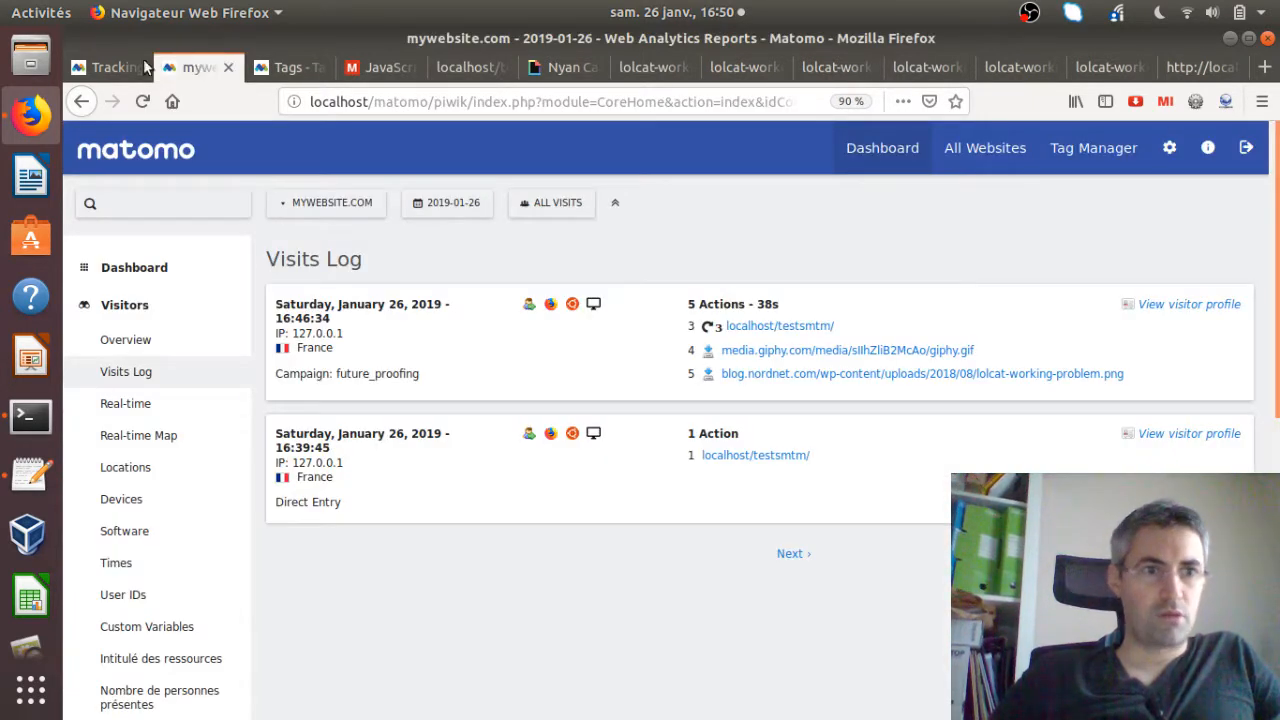
click(104, 66)
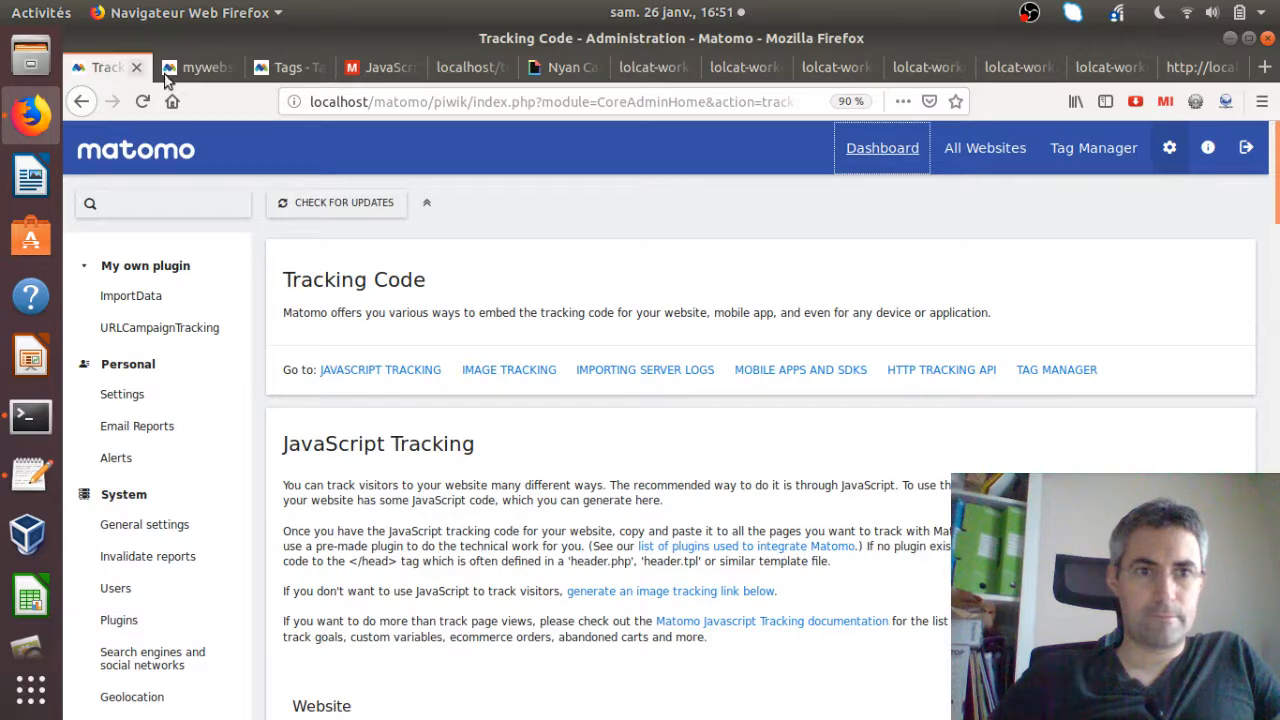
click(286, 68)
drag(1277, 260, 1277, 360)
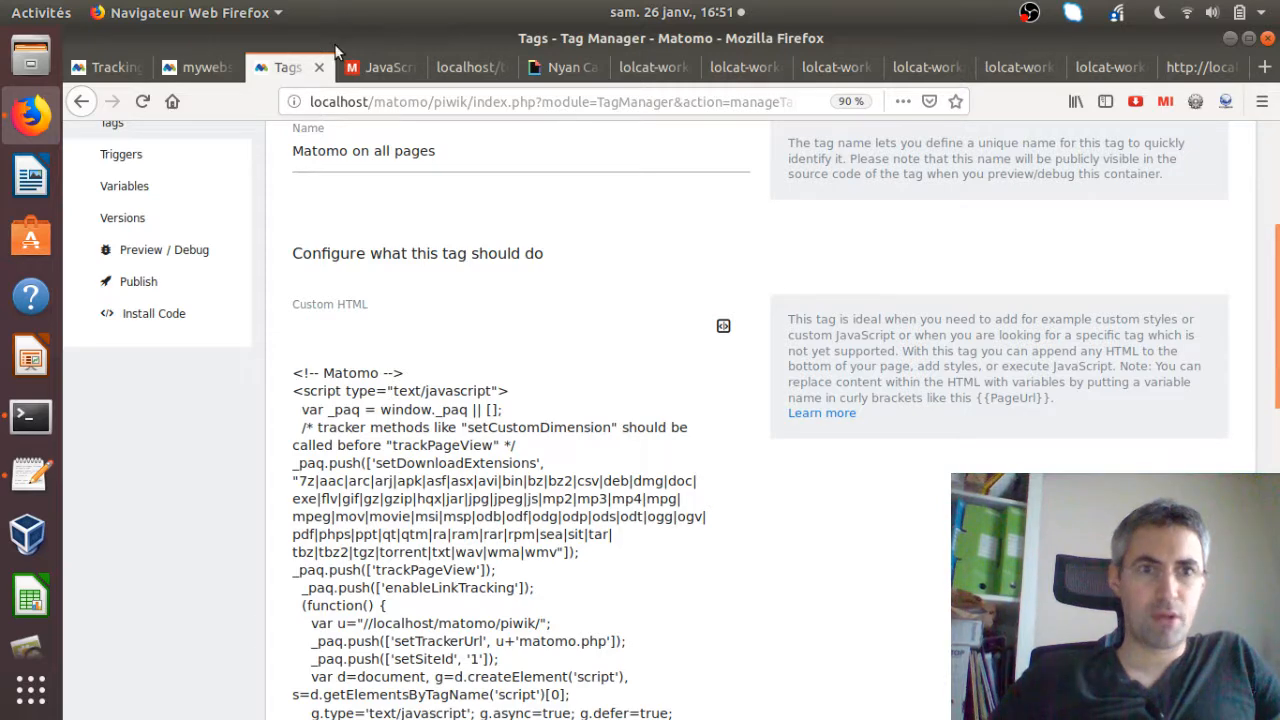
click(465, 70)
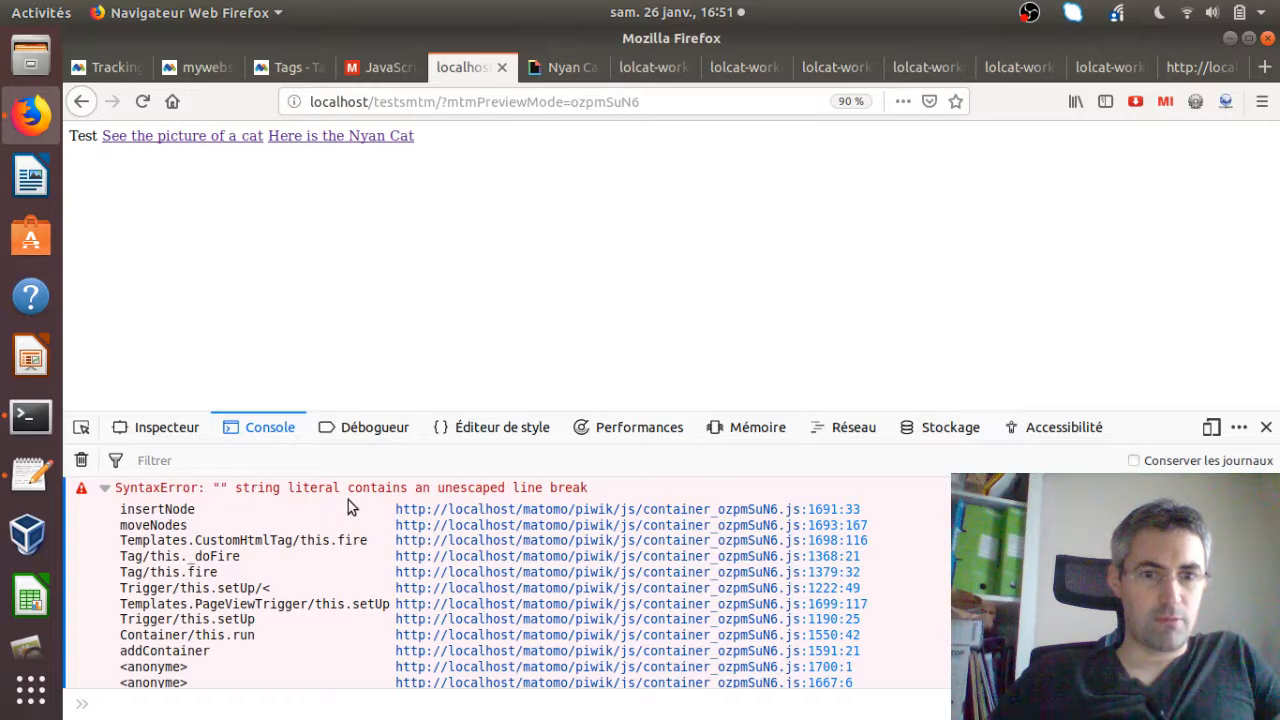
click(378, 68)
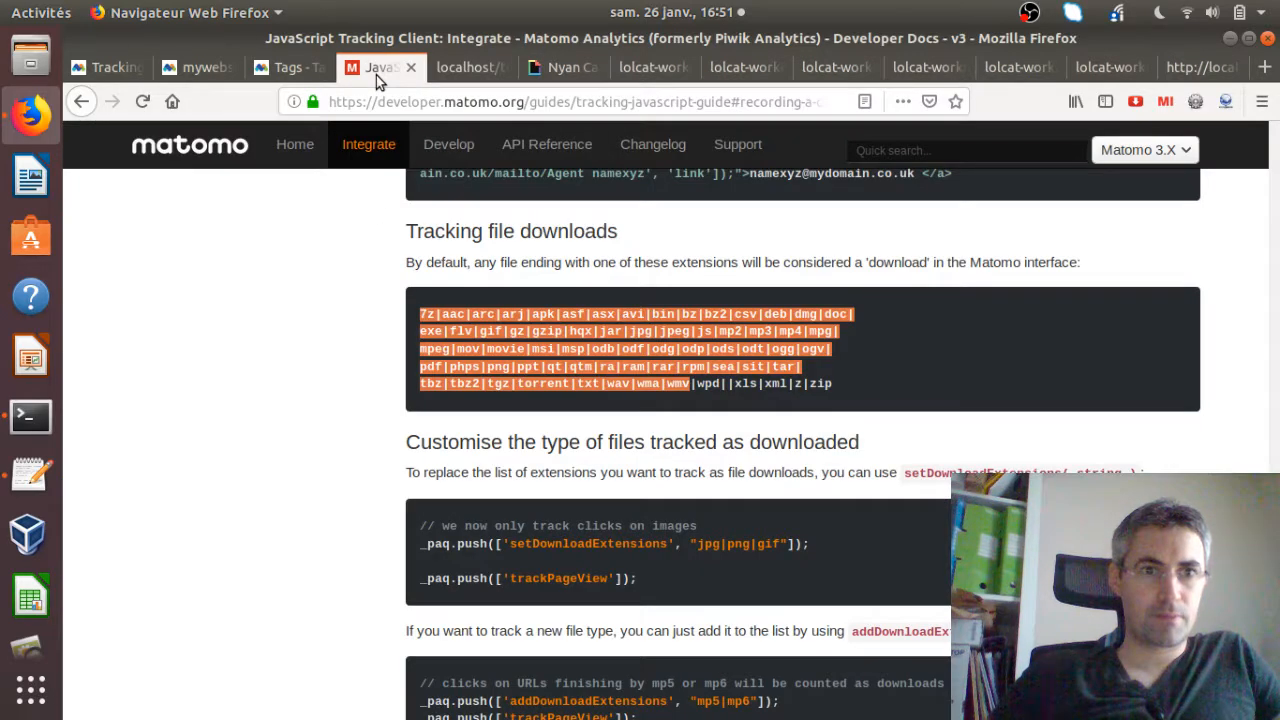
click(298, 68)
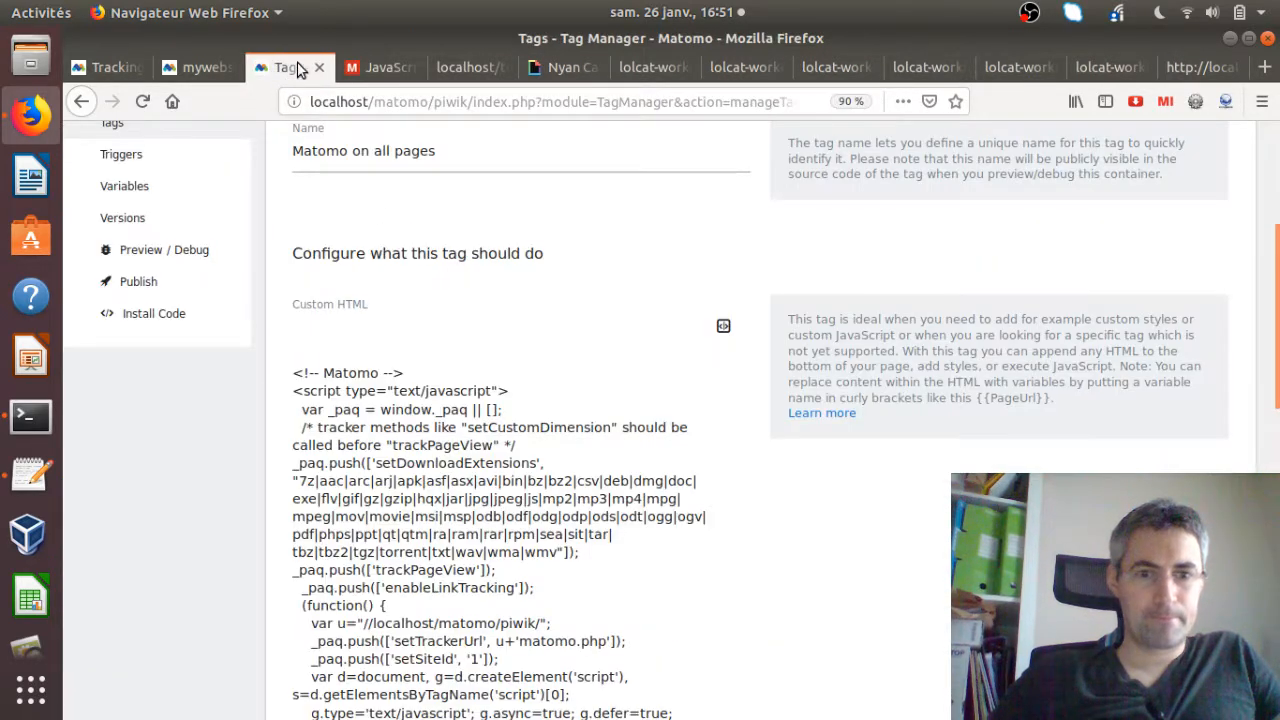
- Retype the opening quotation mark of the setDownloadExtensions string in the tag's Custom HTML
click(594, 553)
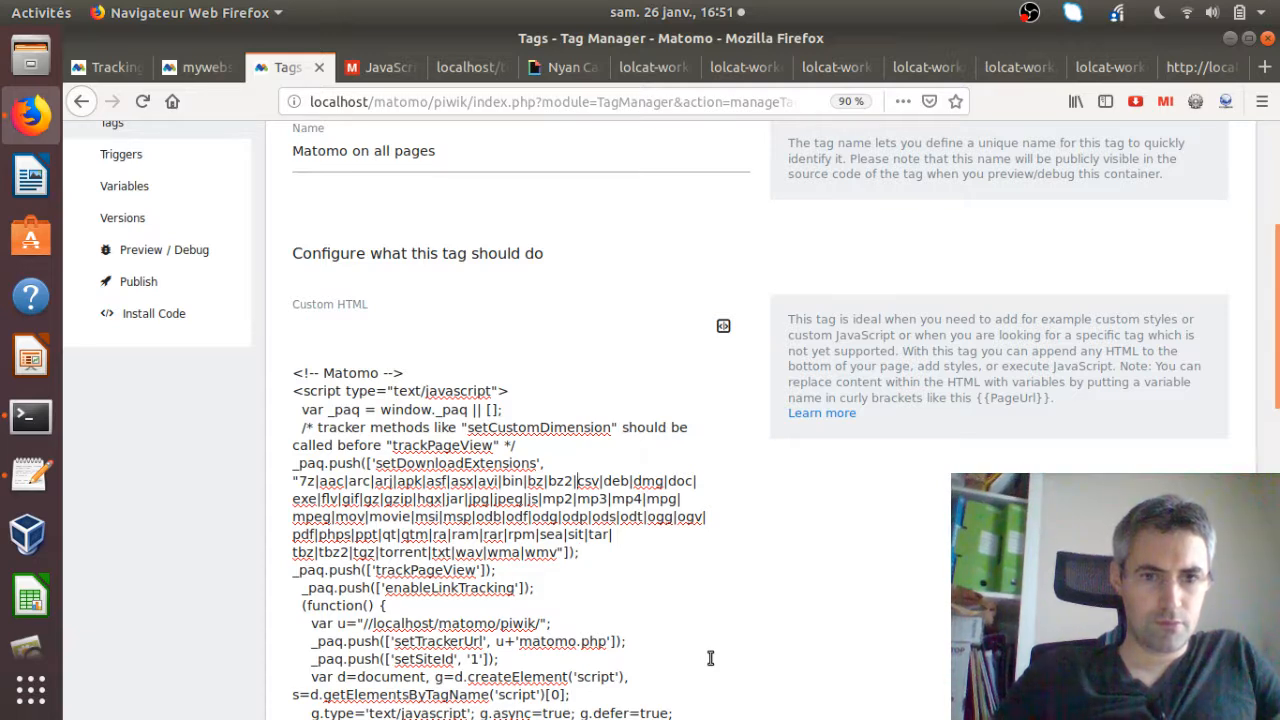
key(Home)
key(Delete)
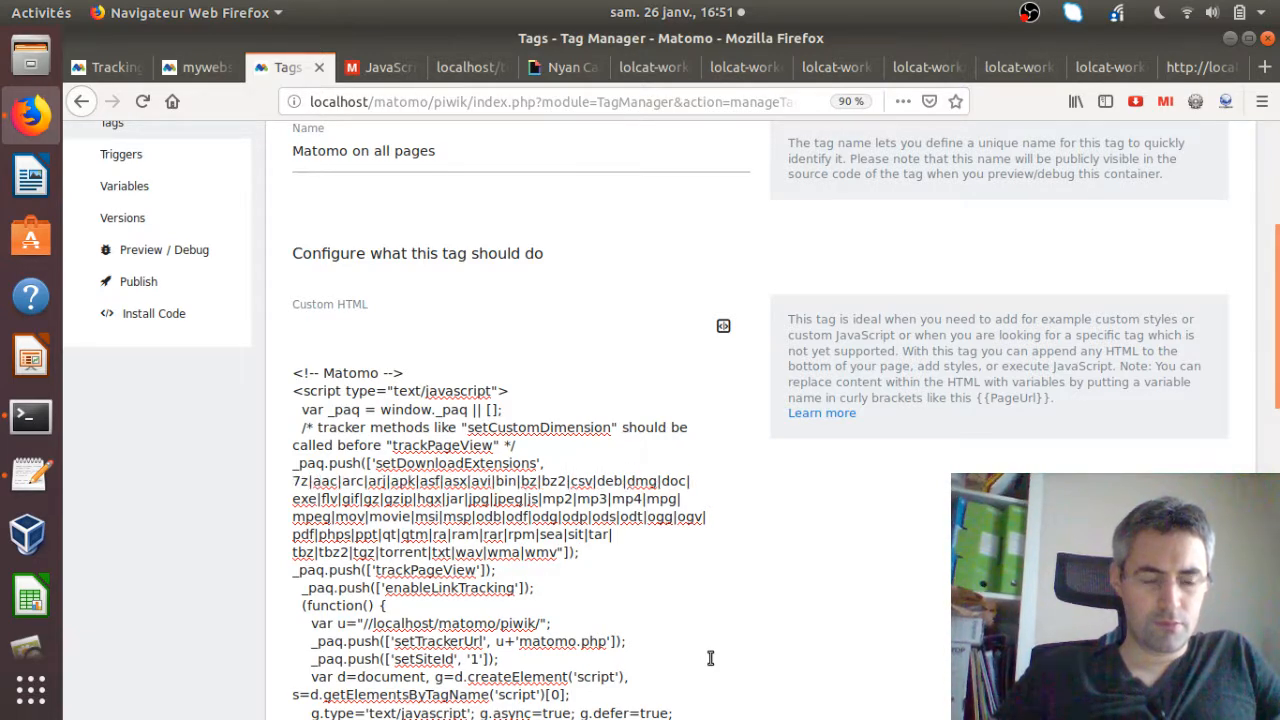
text(")
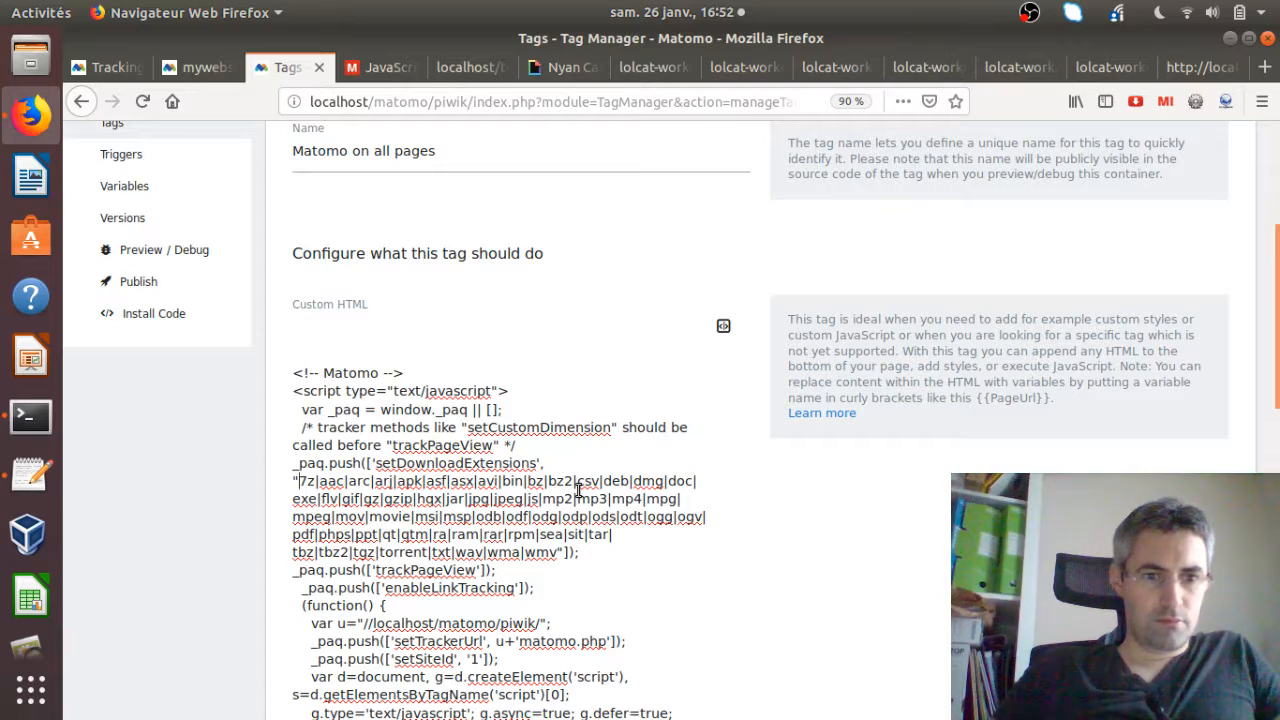
- Remove the extensions from 7z through flv from the setDownloadExtensions string so that it starts with gif
key(Delete)
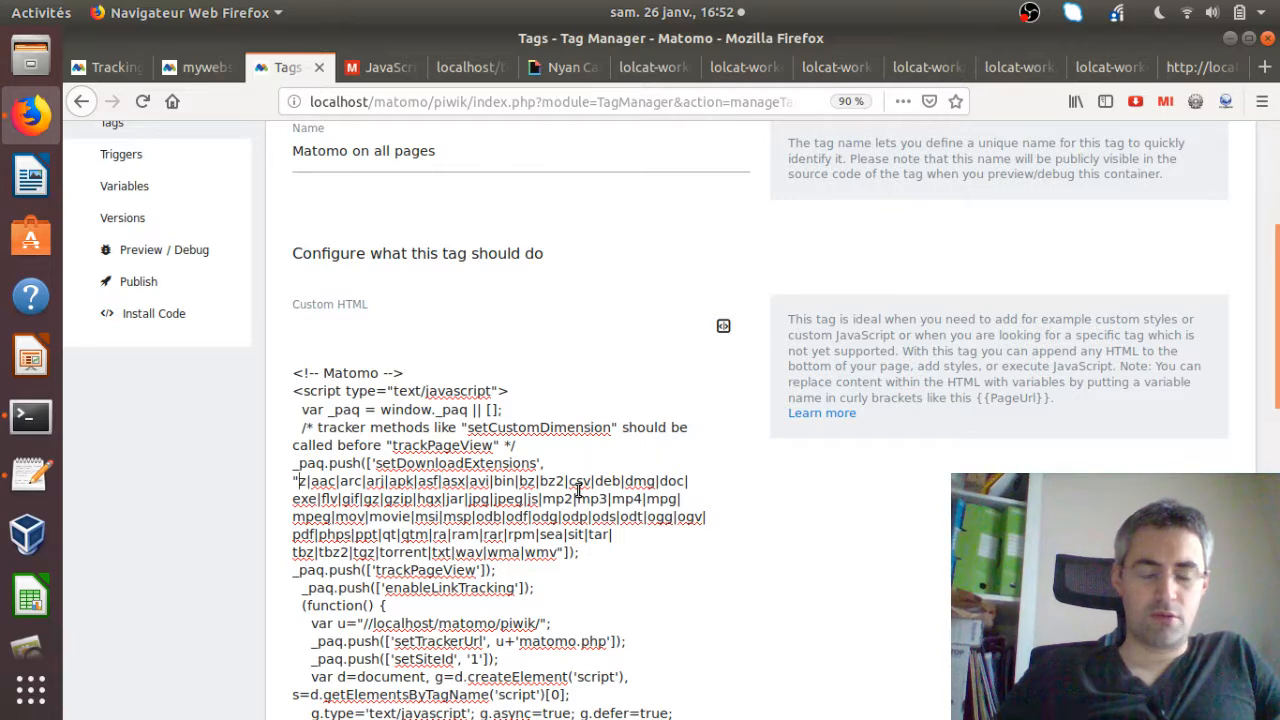
key(shift+End)
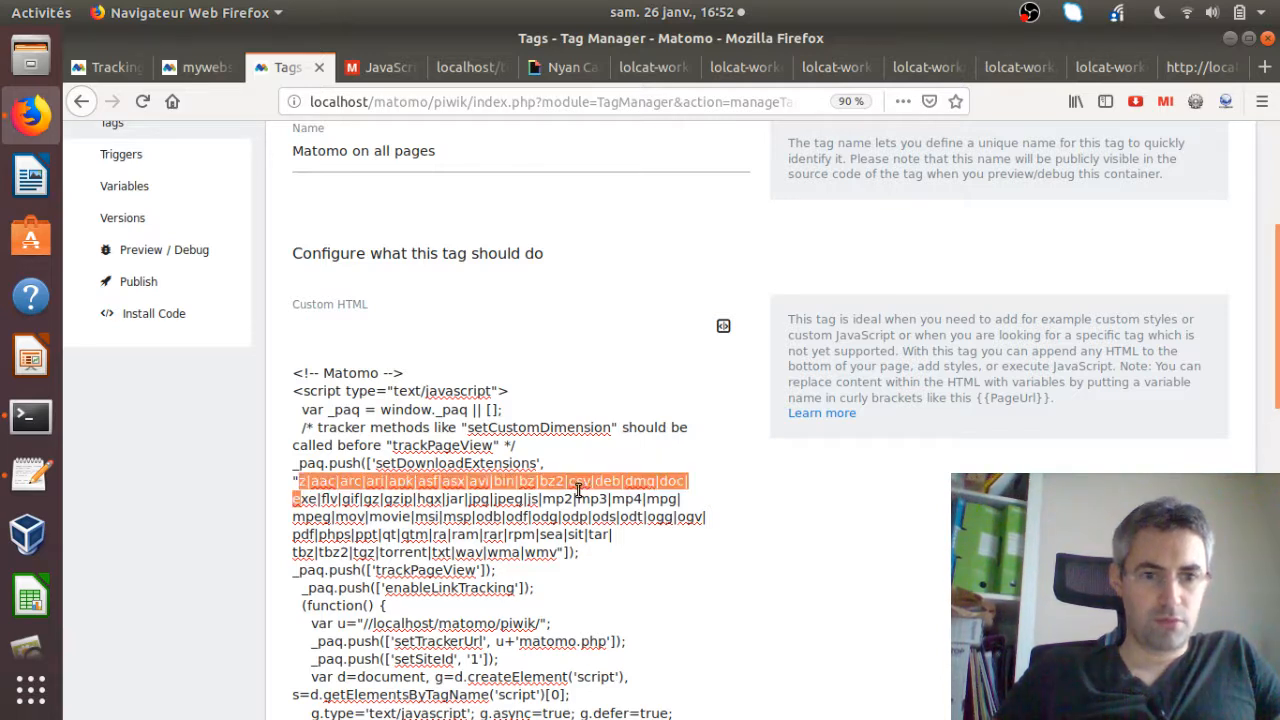
key(shift+Down)
key(shift+Left)
key(shift+Left)
key(shift+Left)
key(shift+Left)
key(shift+Left)
key(shift+Left)
key(shift+Left)
key(shift+Left)
key(shift+Left)
key(shift+Left)
key(shift+Left)
key(shift+Left)
key(shift+Left)
key(shift+Left)
key(shift+Left)
key(shift+Left)
key(shift+Left)
key(shift+Left)
key(shift+Left)
key(shift+Left)
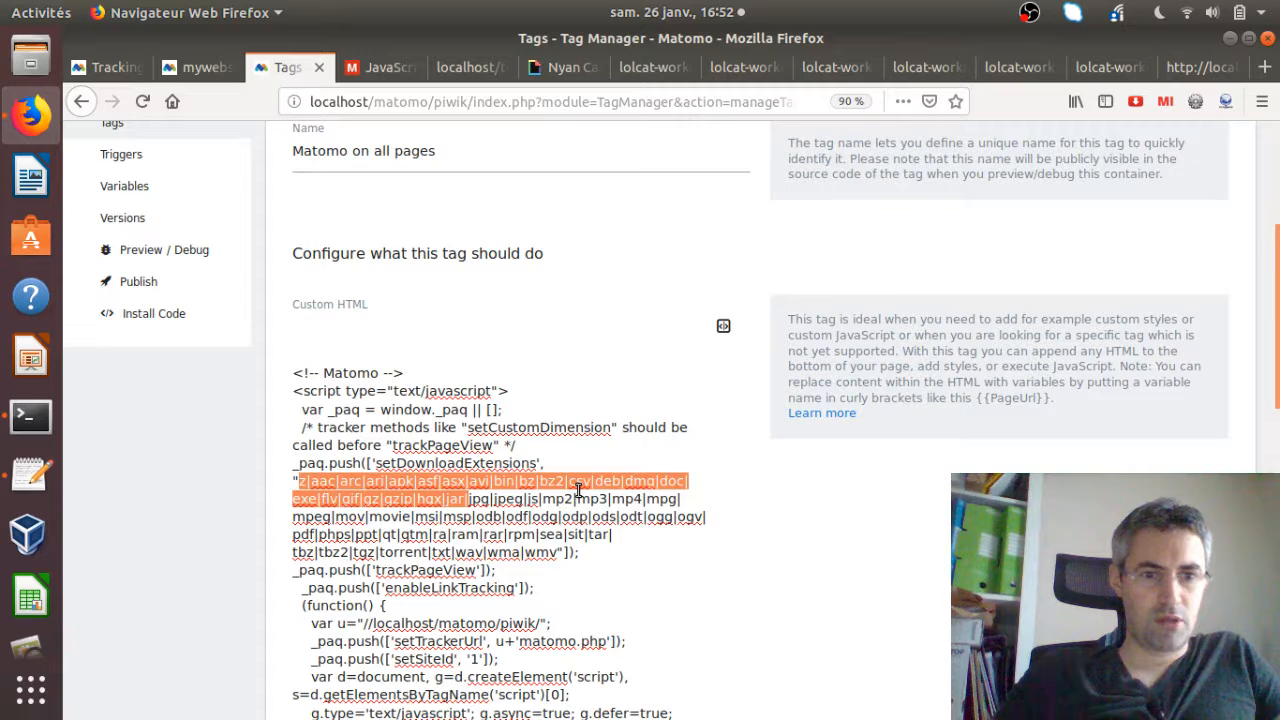
key(shift+Left)
key(shift+Left)
key(shift+Left)
key(shift+Left)
key(shift+Left)
key(shift+Left)
key(shift+Left)
key(shift+Left)
key(shift+Left)
key(shift+Left)
key(shift+Left)
key(shift+Left)
key(shift+Left)
key(shift+Left)
key(shift+Left)
key(shift+Left)
key(shift+Left)
key(shift+Left)
key(shift+Left)
key(shift+Left)
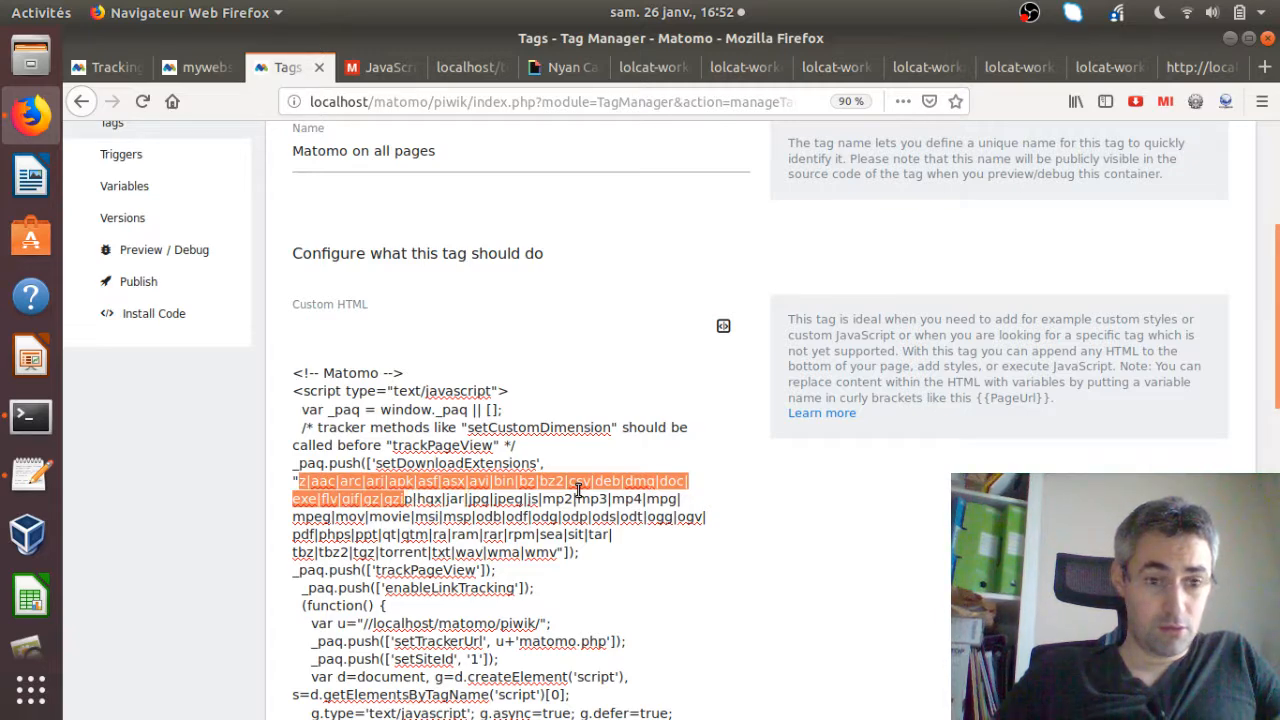
key(Delete)
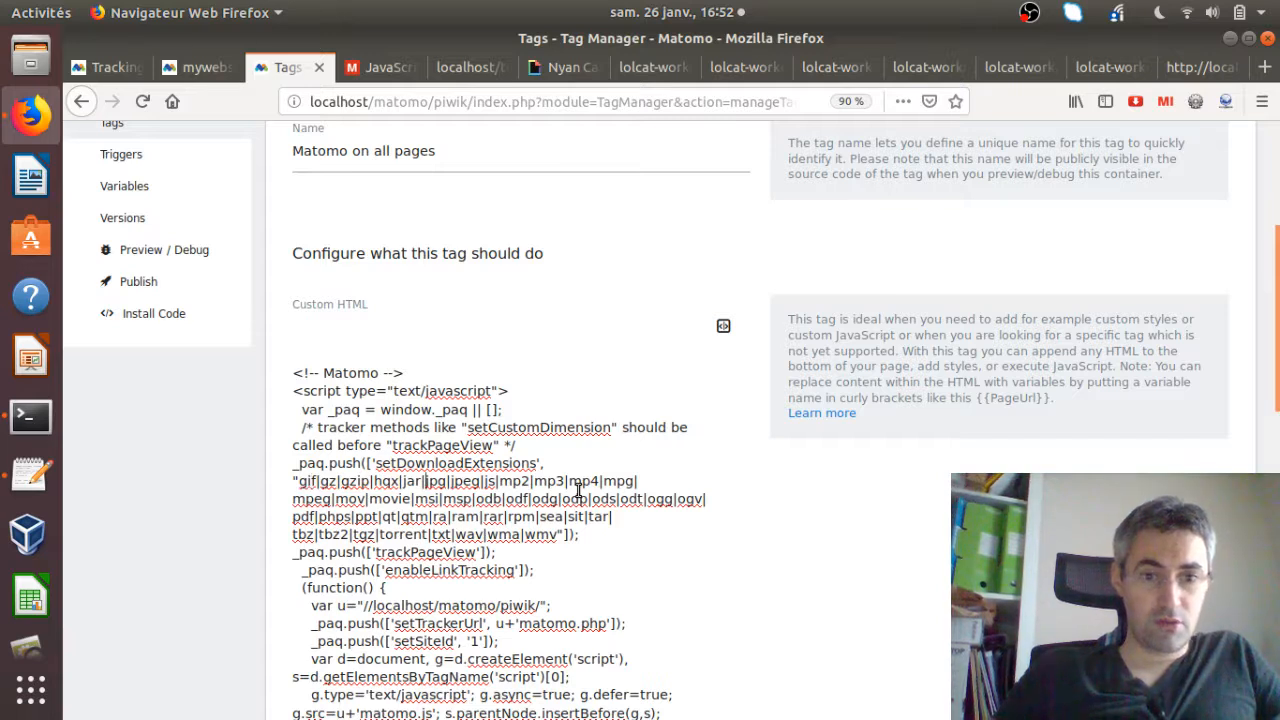
- Remove the extensions from mp2 through wmv so that the setDownloadExtensions string ends with js
key(Right)
key(Right)
key(Right)
key(Right)
key(Right)
key(Right)
key(Right)
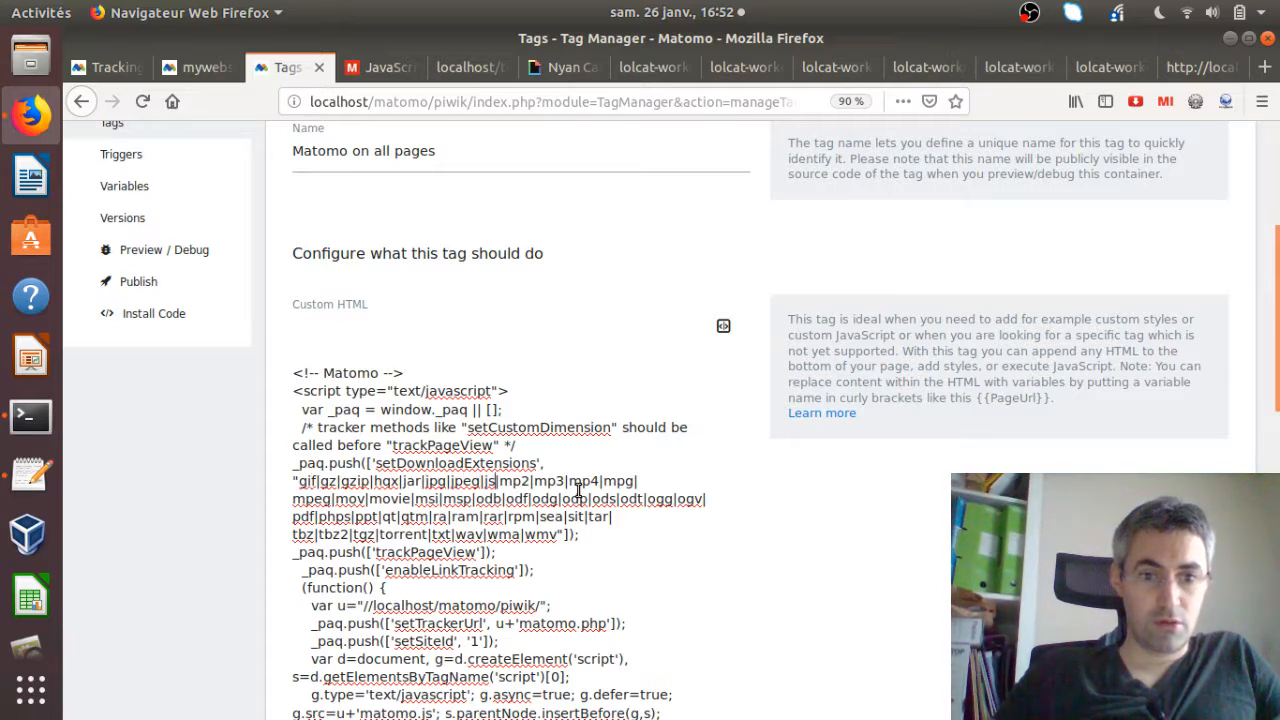
key(shift+Down)
key(shift+Down)
key(shift+Down)
key(shift+Right)
key(shift+Right)
key(shift+Right)
key(shift+Right)
key(shift+Right)
key(shift+Right)
key(shift+Right)
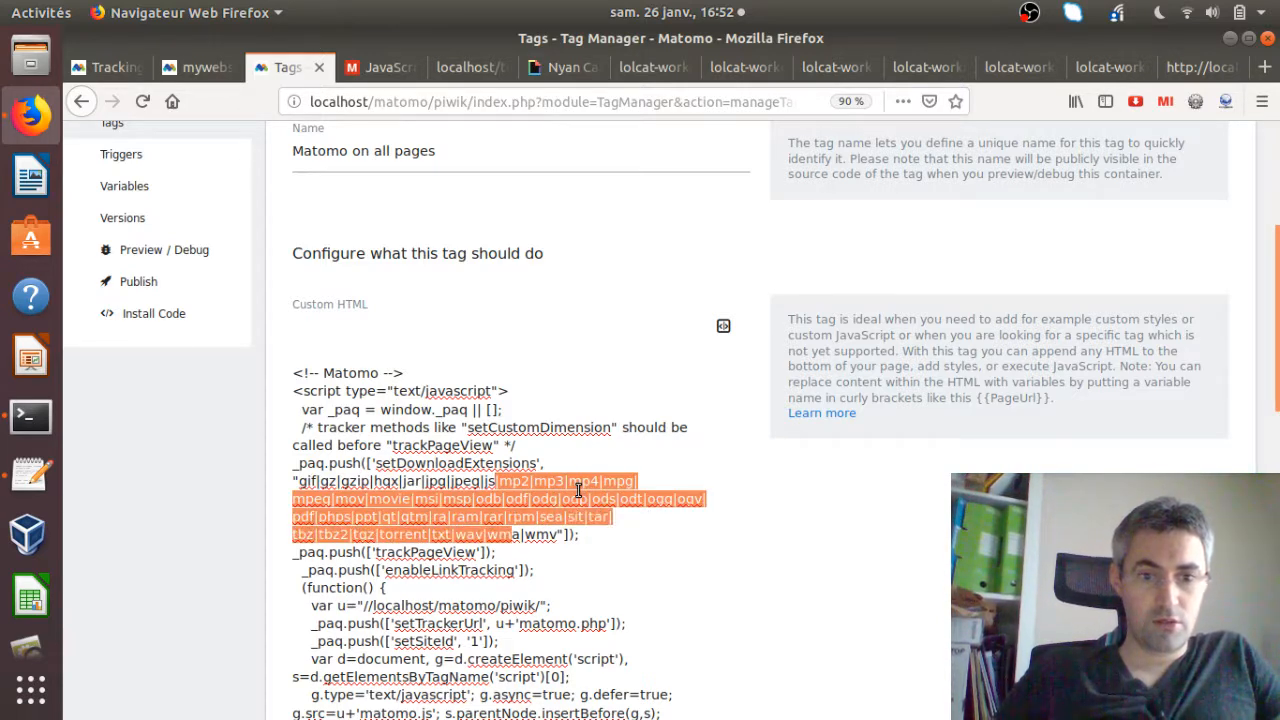
key(Delete)
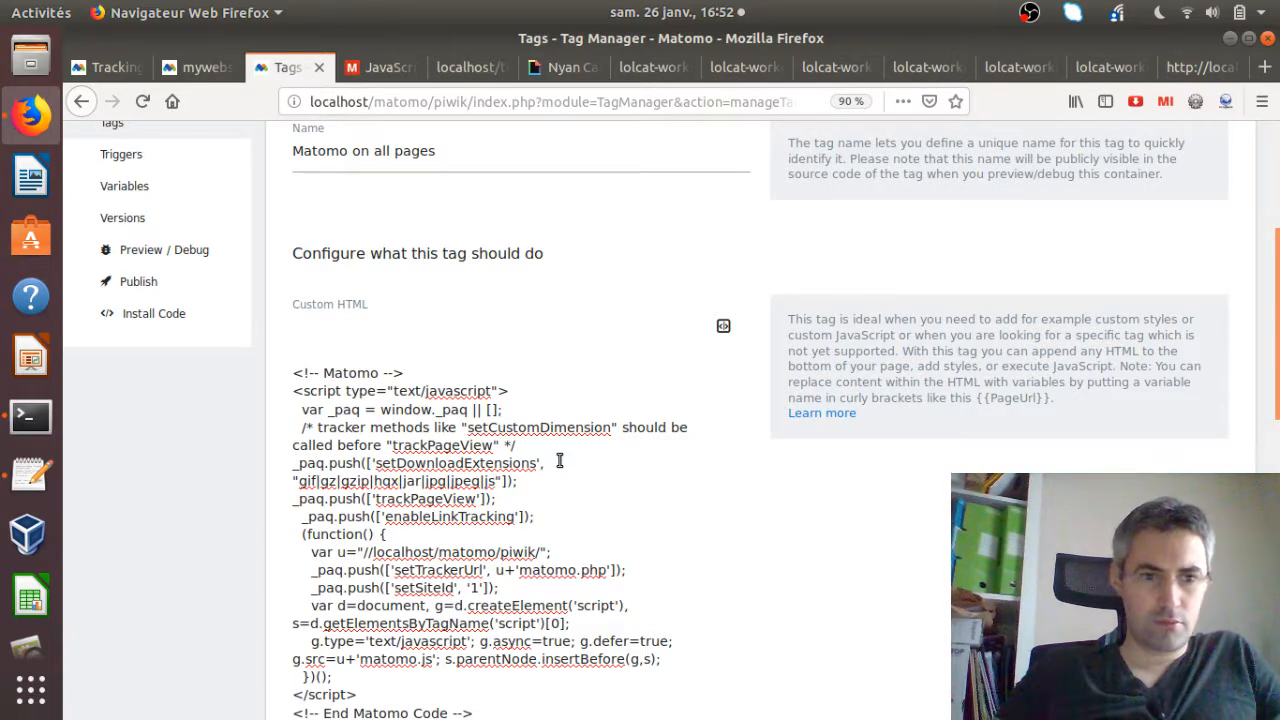
- Try to remove the break between 'setDownloadExtensions' and its extension string, and save the updated tag
key(Delete)
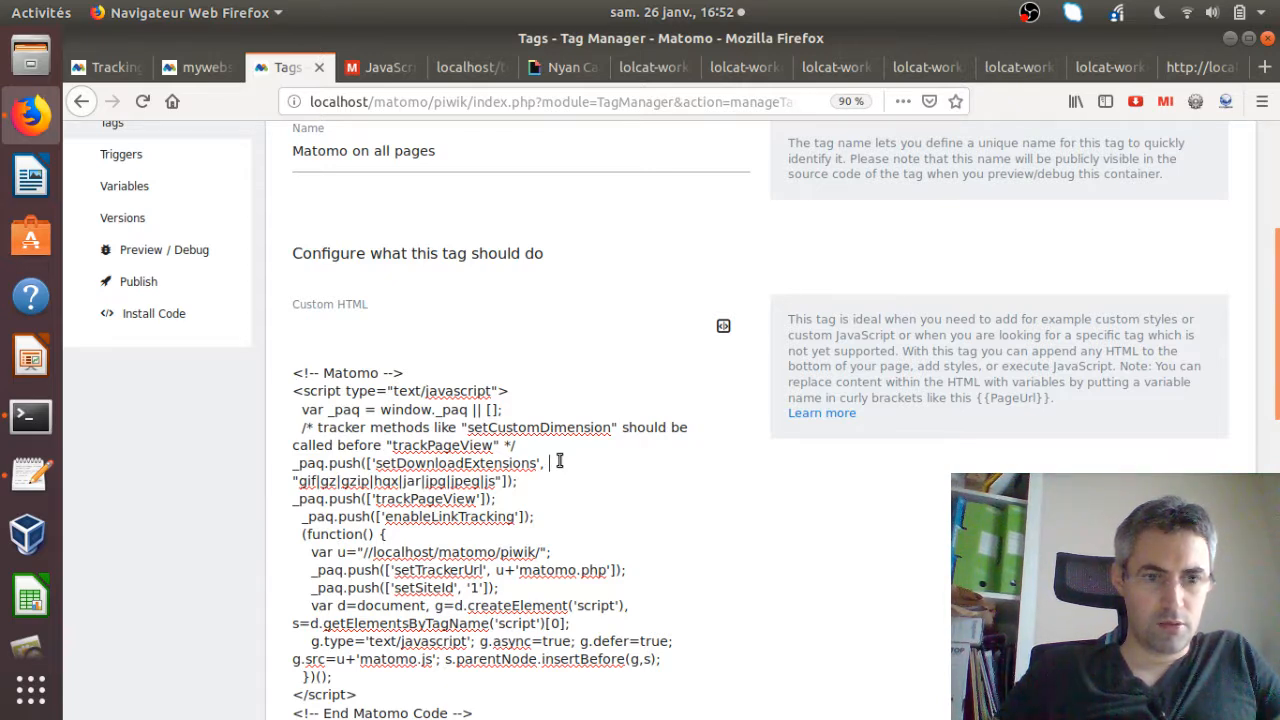
key(BackSpace)
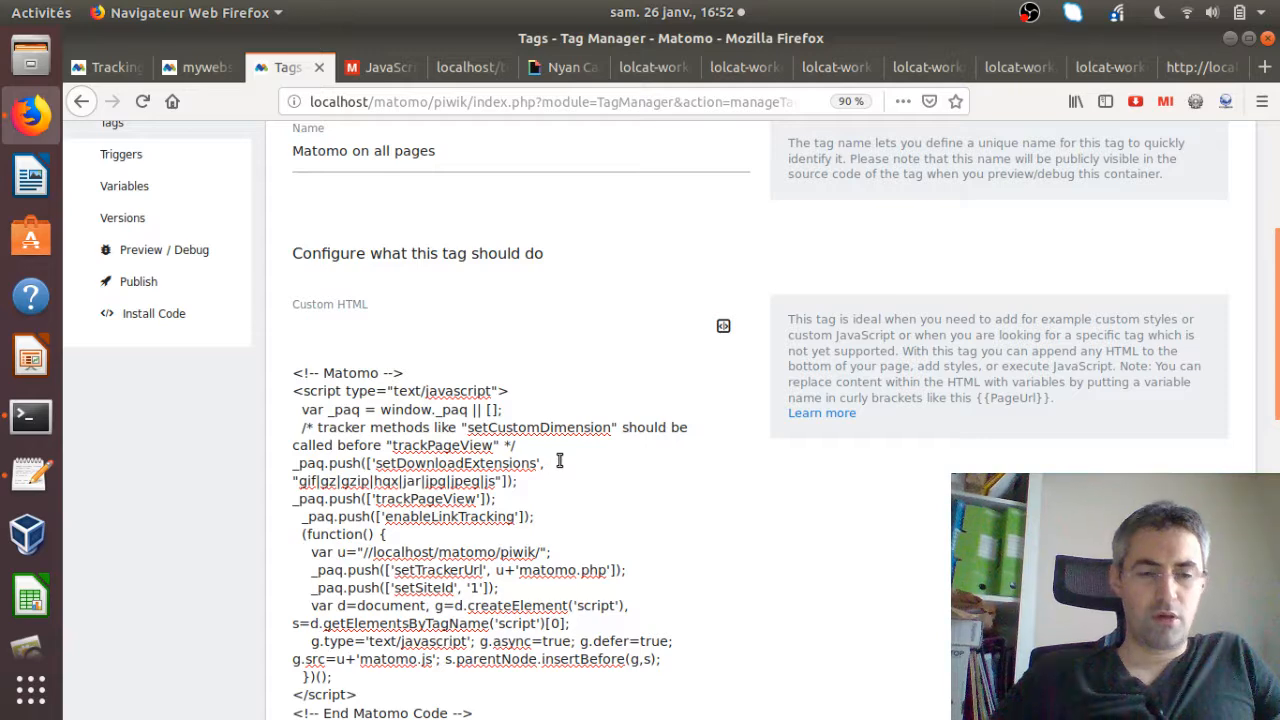
scroll(1277, 345, down, 10)
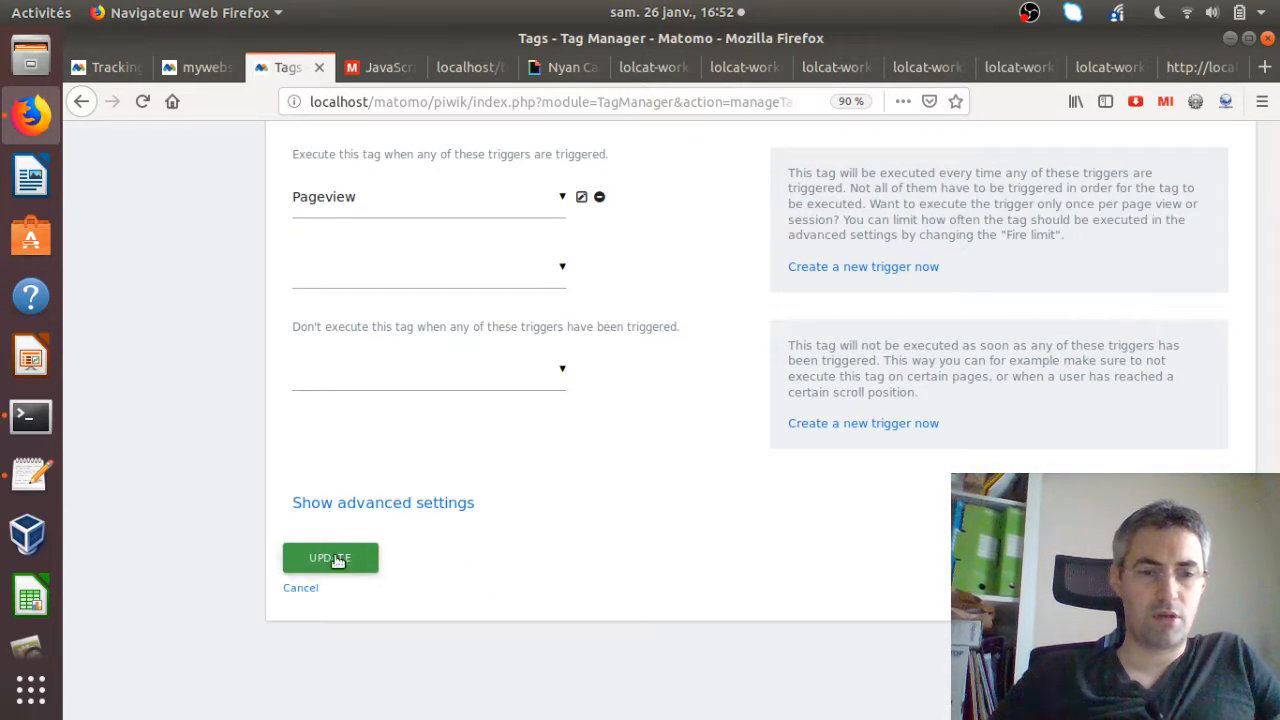
click(335, 560)
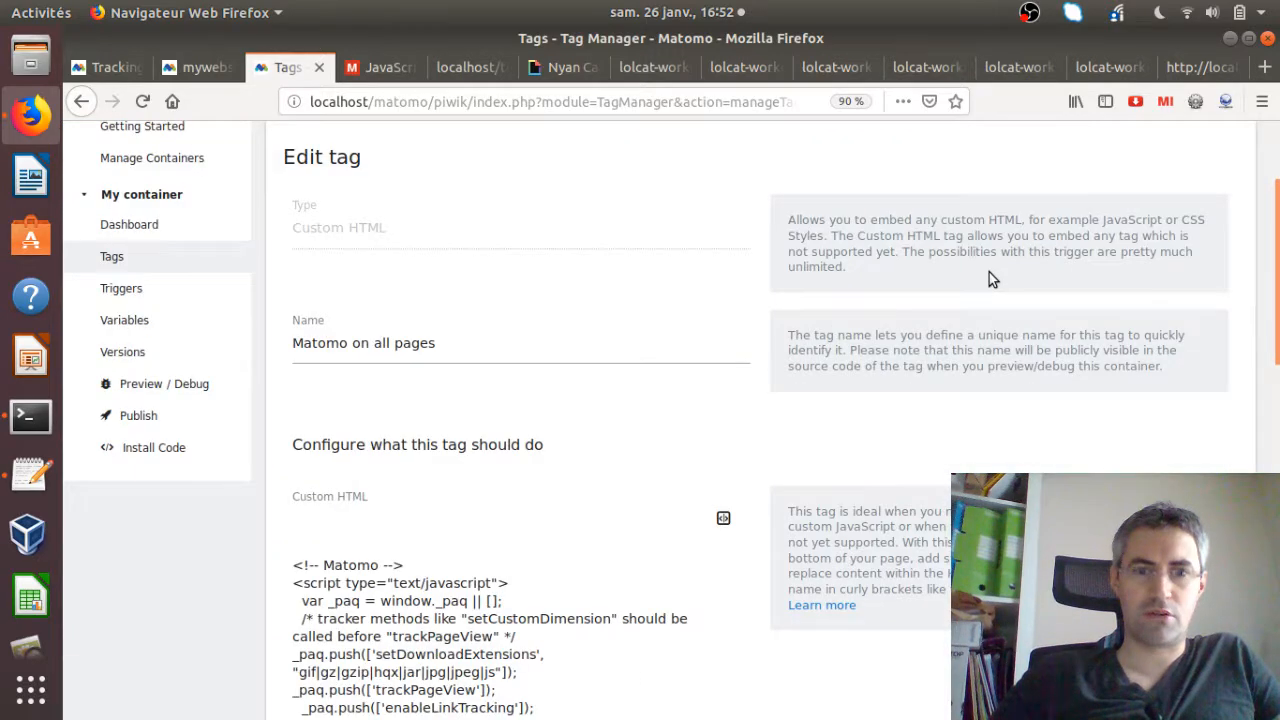
- Create a new container version named "new try" and publish it to the Live environment
drag(1277, 225, 1278, 140)
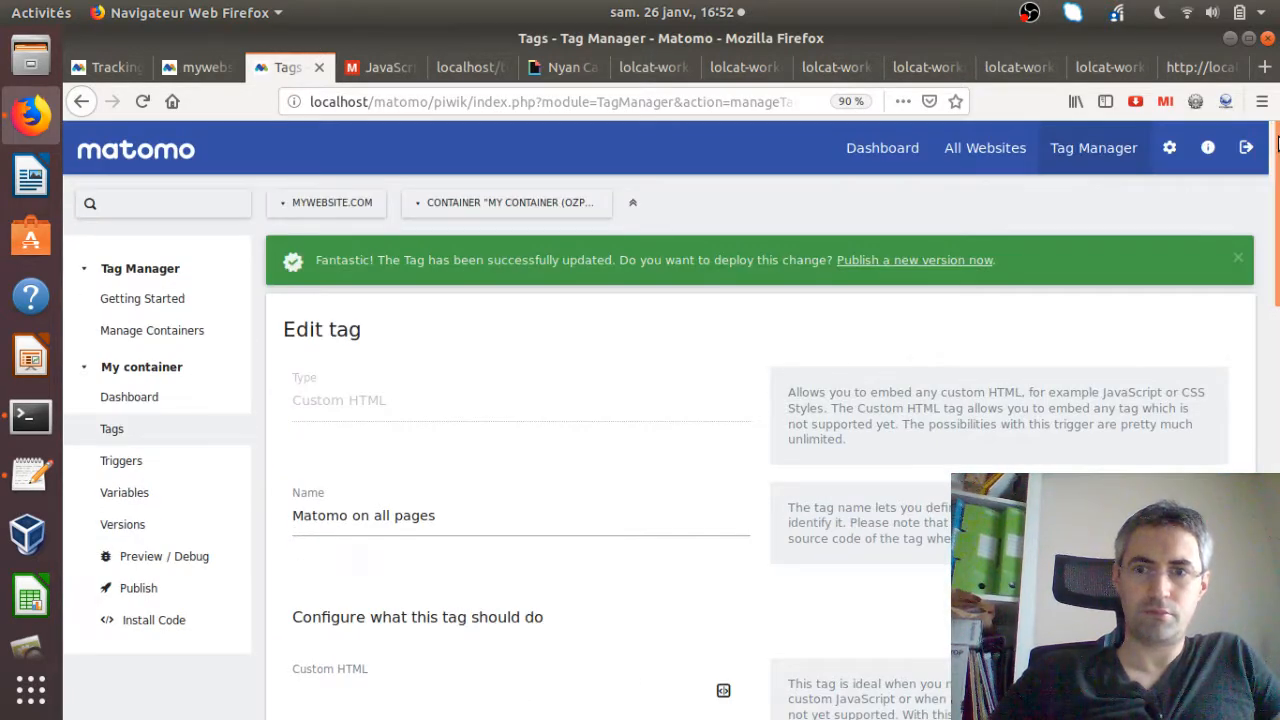
click(942, 262)
click(462, 293)
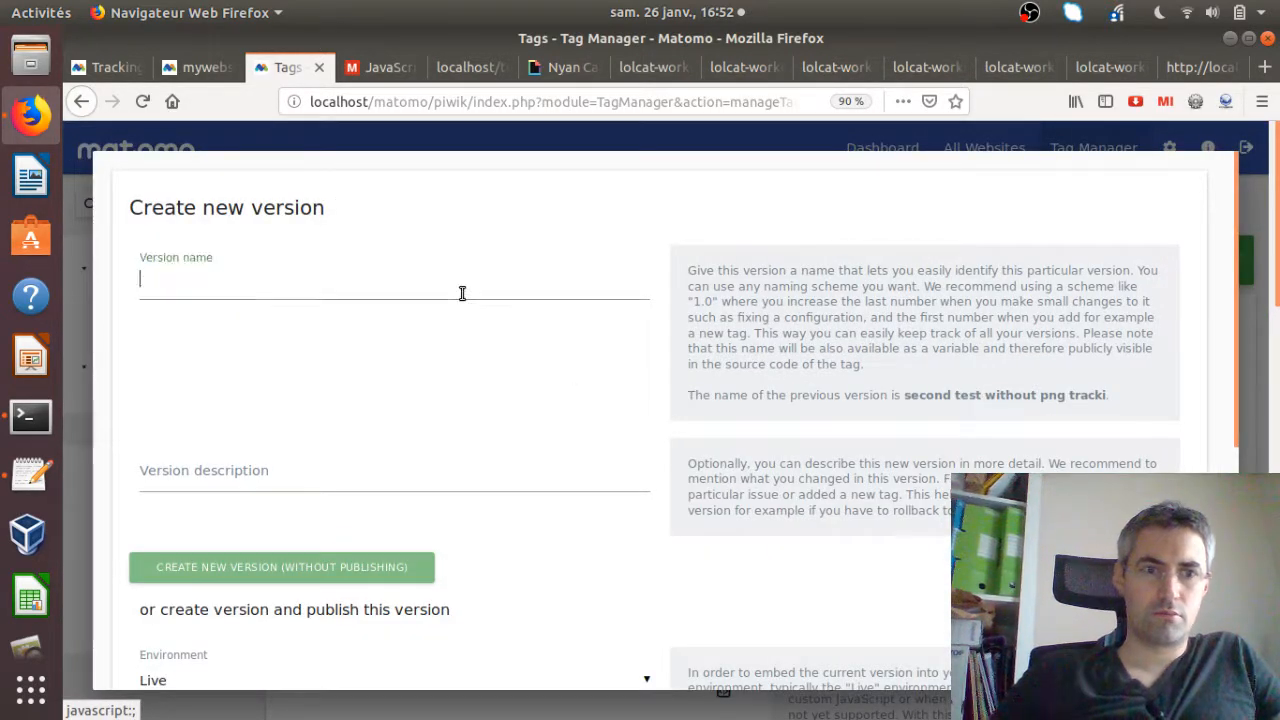
text(new t)
key(BackSpace)
key(BackSpace)
key(BackSpace)
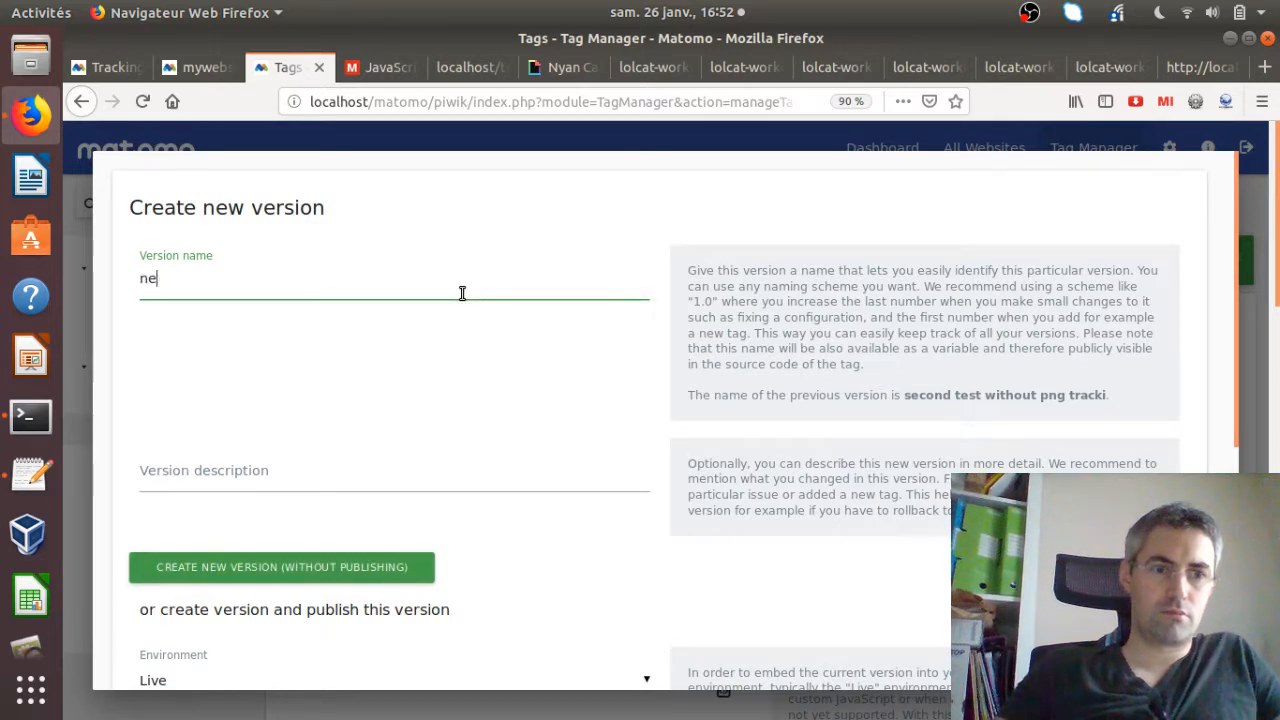
text(w tr)
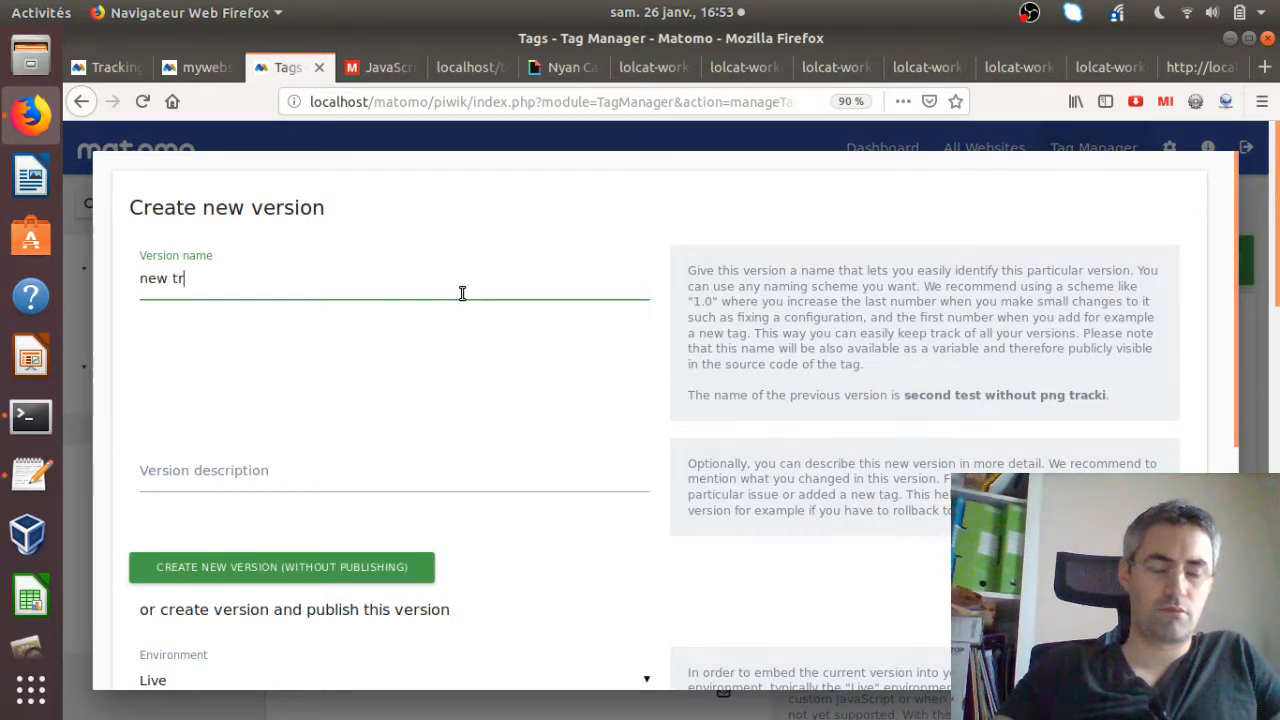
text(y)
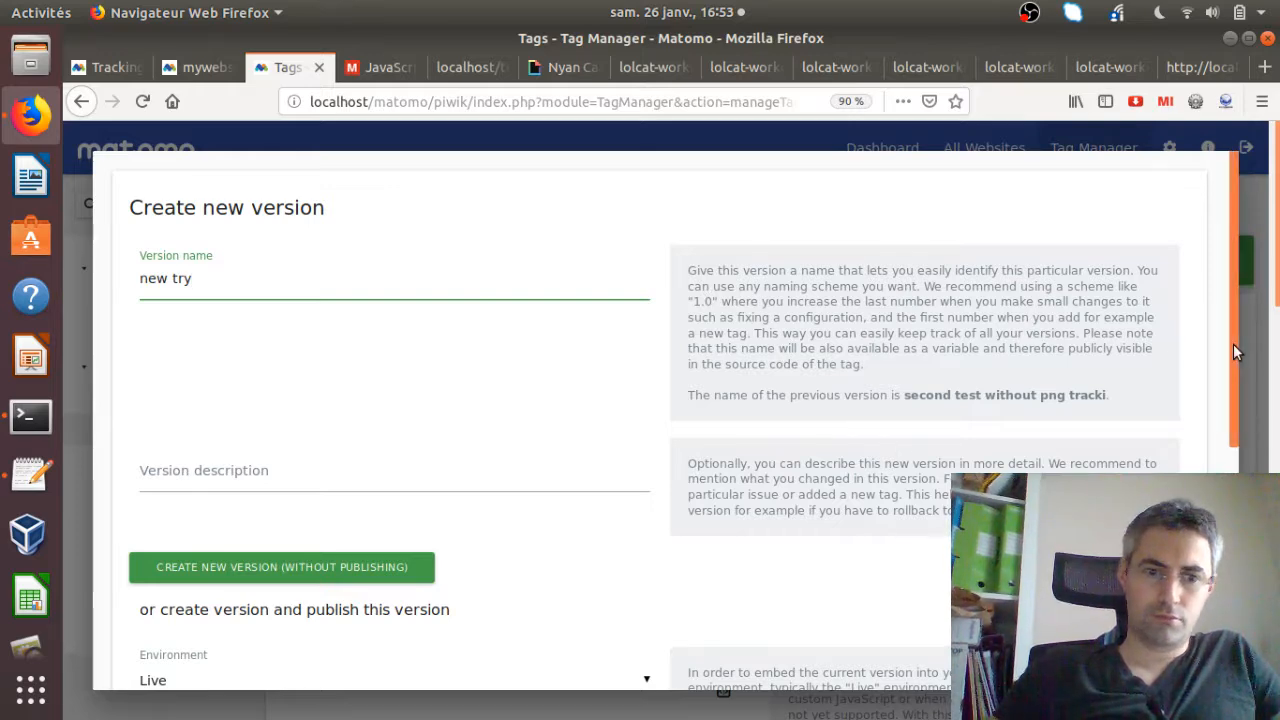
scroll(1233, 344, down, 5)
click(360, 487)
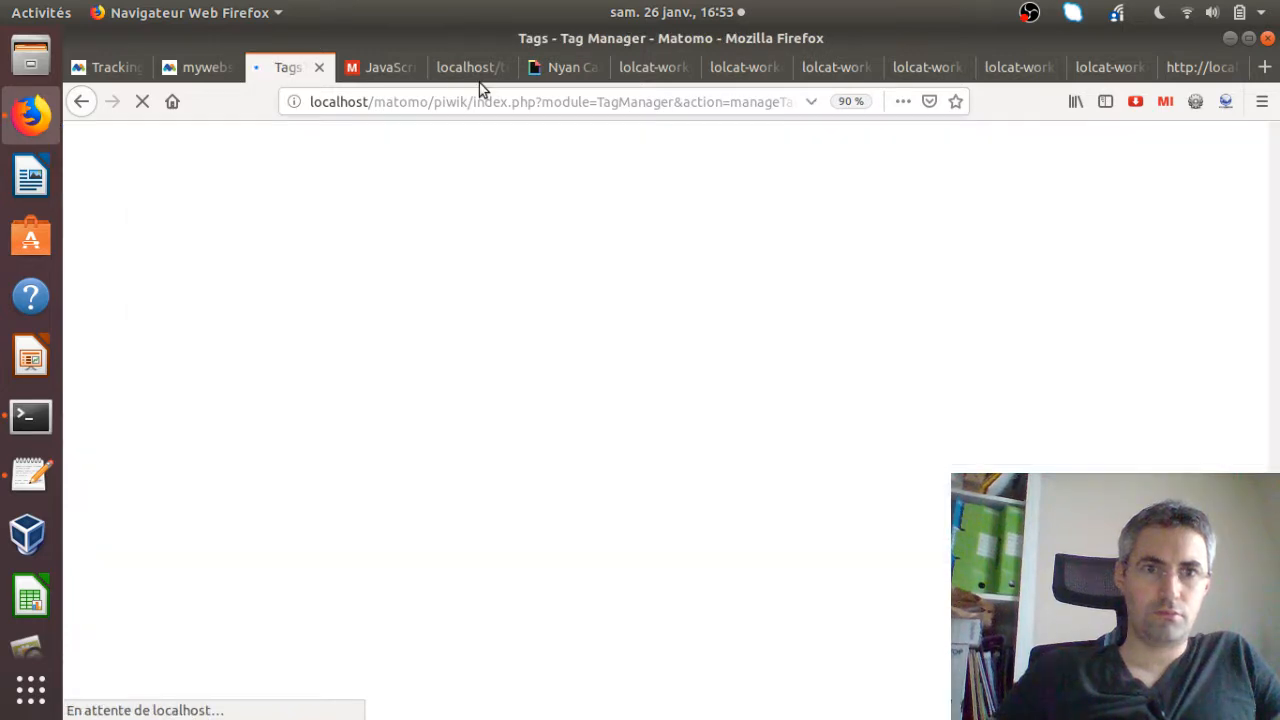
- Reload the localhost/testsmtm test page and open its Nyan Cat and cat picture links several times in background tabs
click(468, 67)
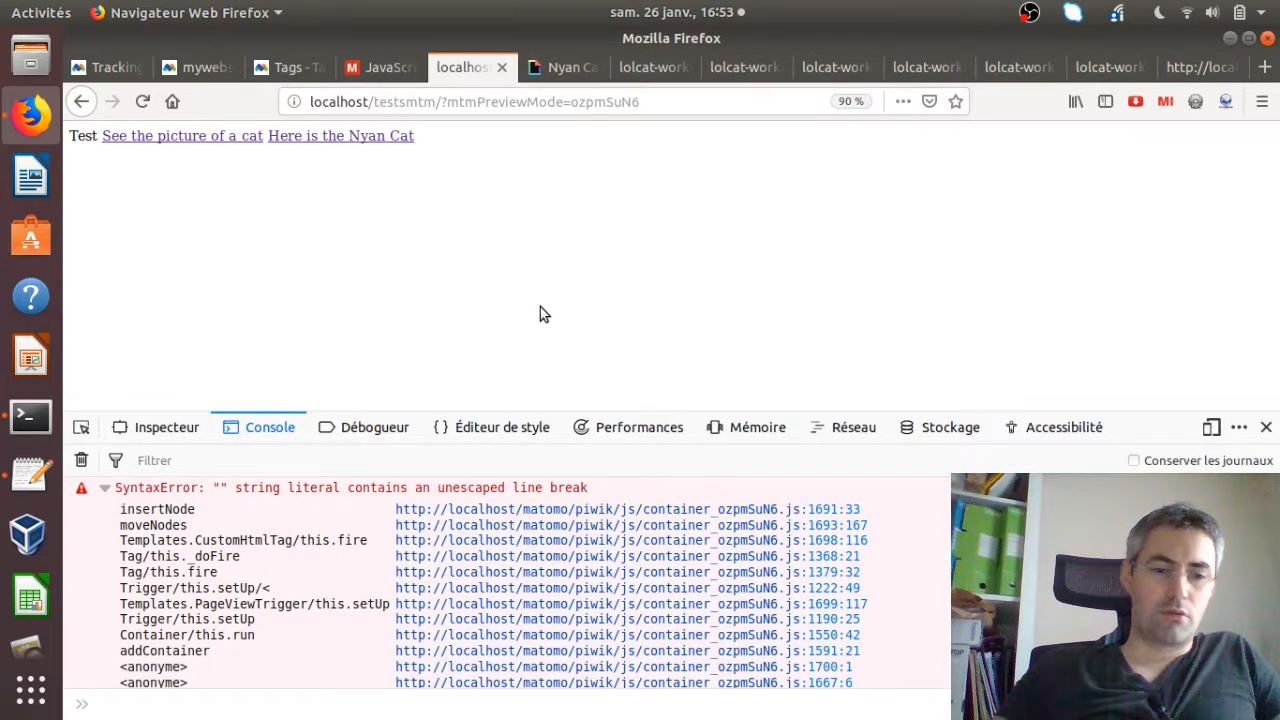
key(F5)
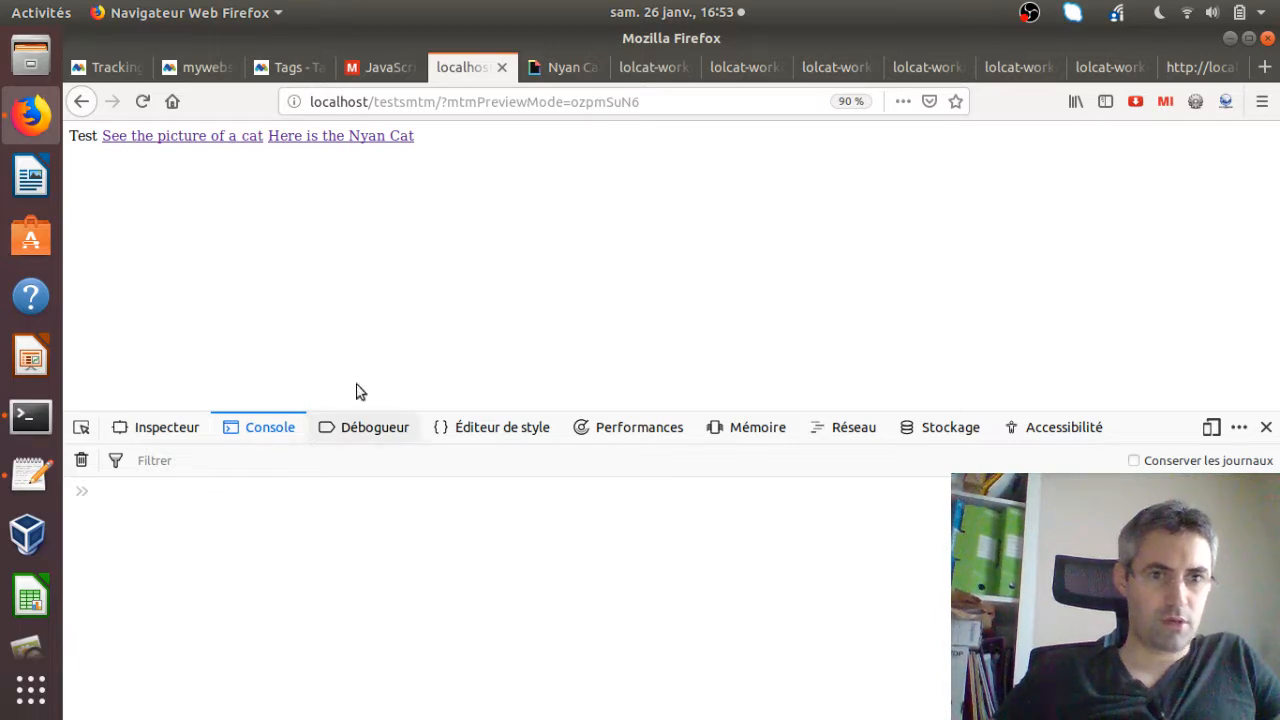
middle_click(347, 137)
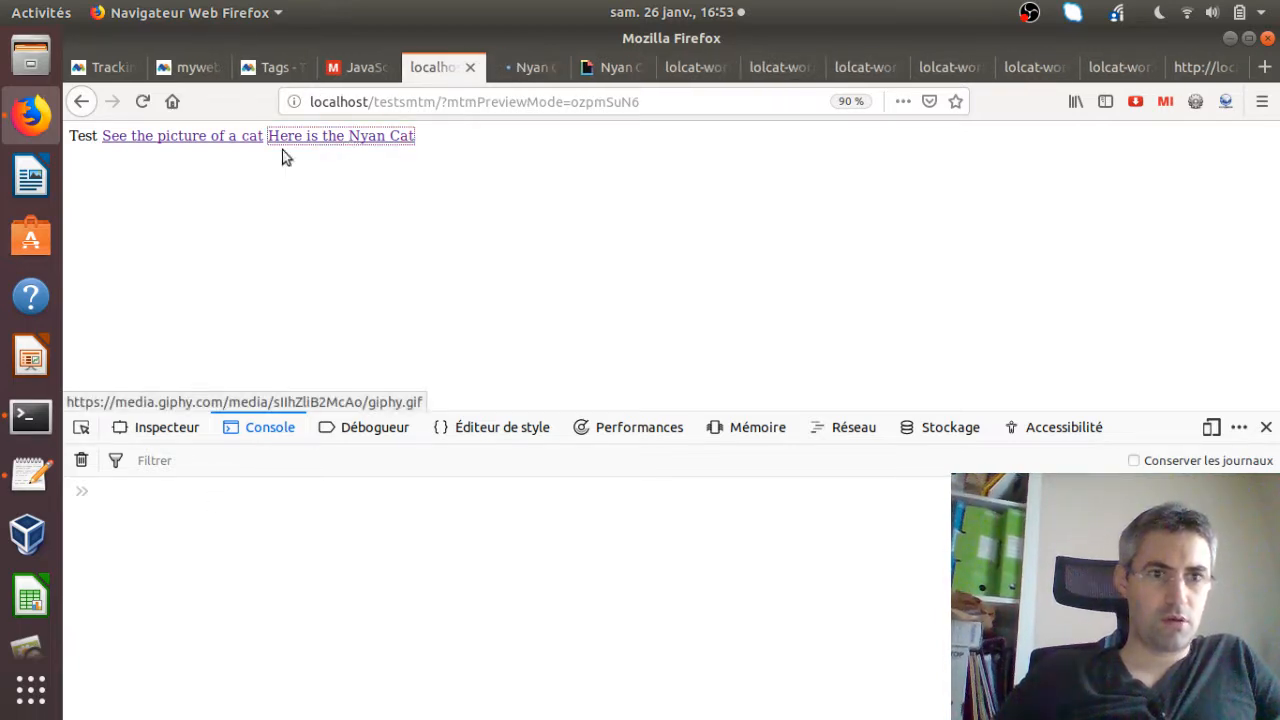
middle_click(217, 142)
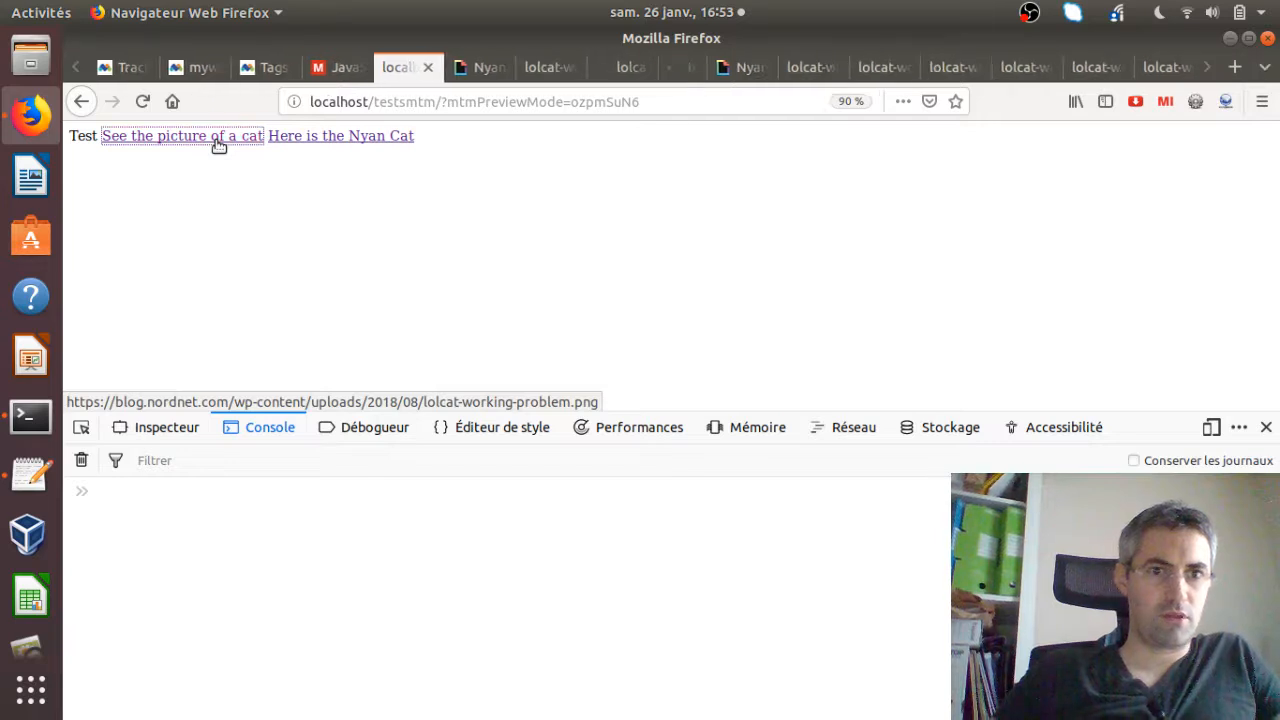
middle_click(217, 141)
middle_click(217, 141)
middle_click(217, 141)
middle_click(217, 141)
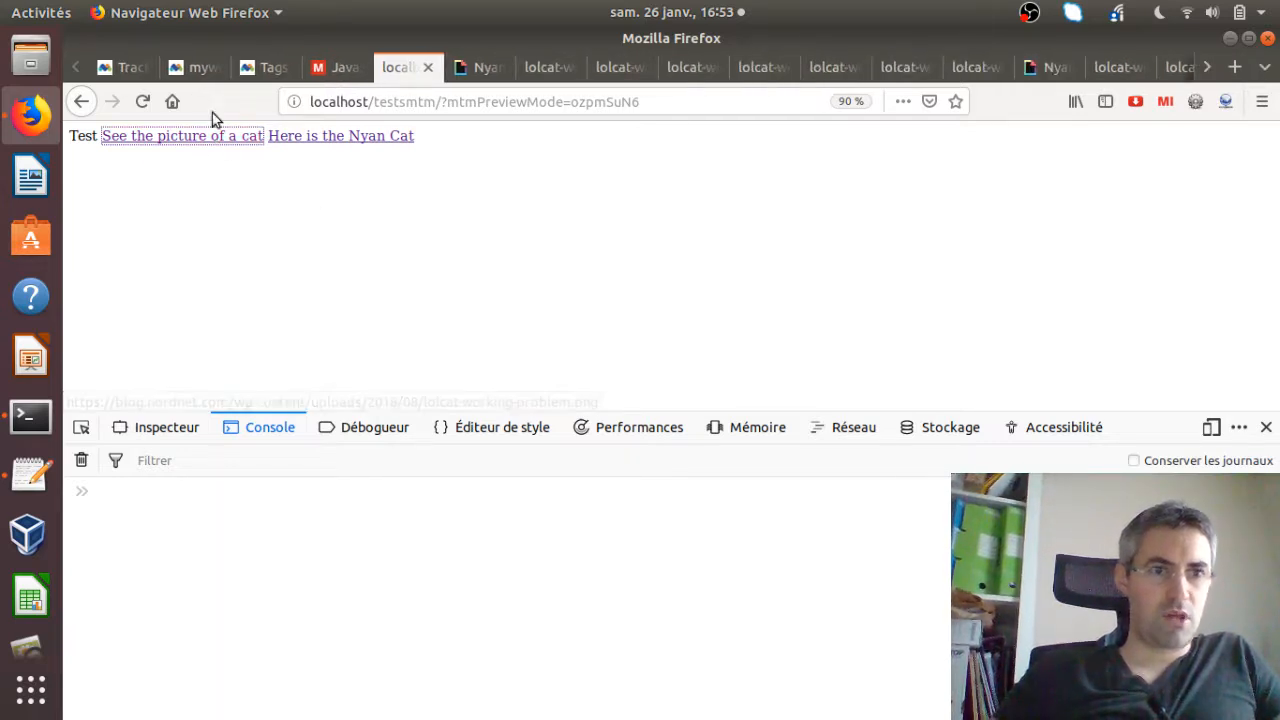
middle_click(315, 145)
middle_click(315, 145)
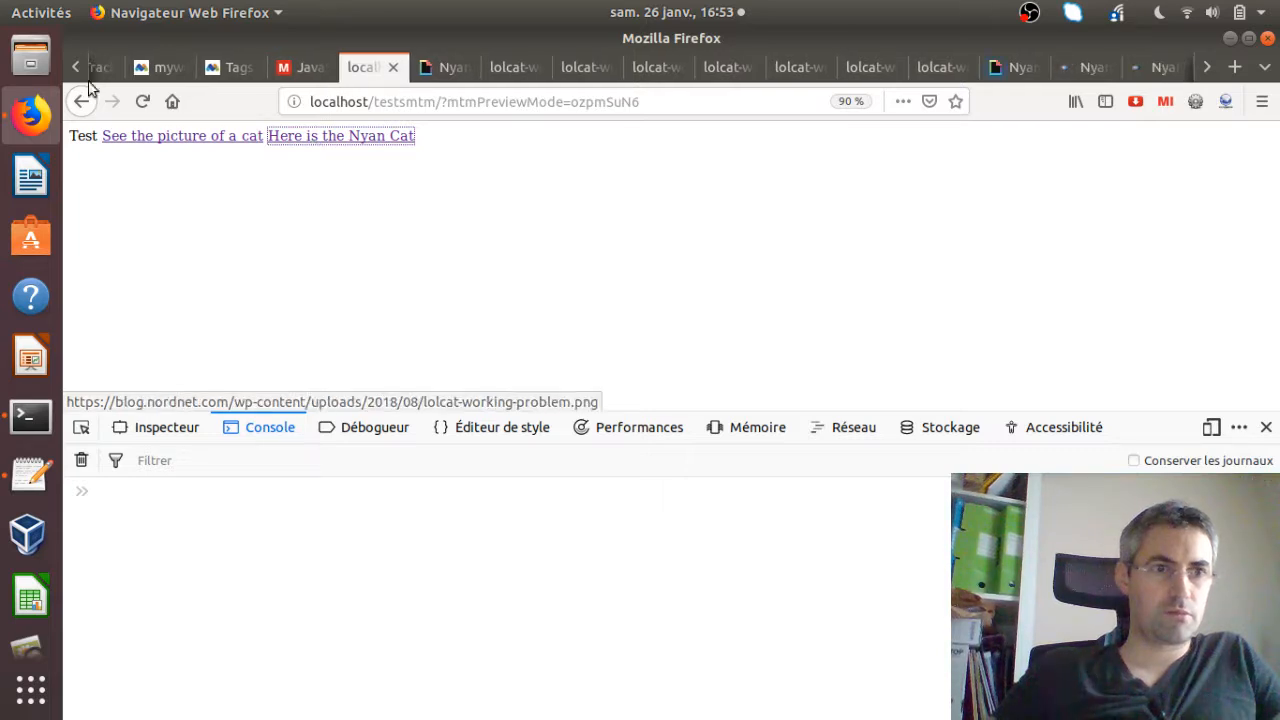
- Refresh the Matomo Visits Log for mywebsite.com and examine how the gif and png link visits are recorded
click(76, 68)
click(127, 72)
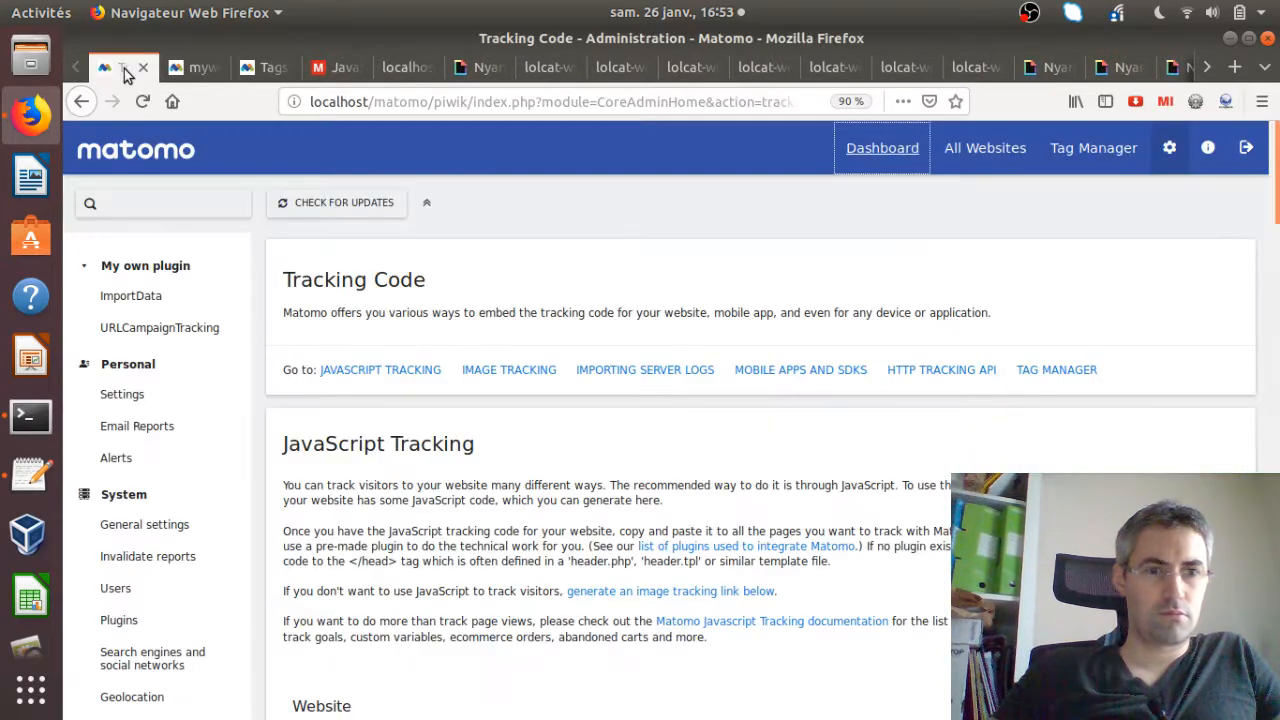
click(192, 74)
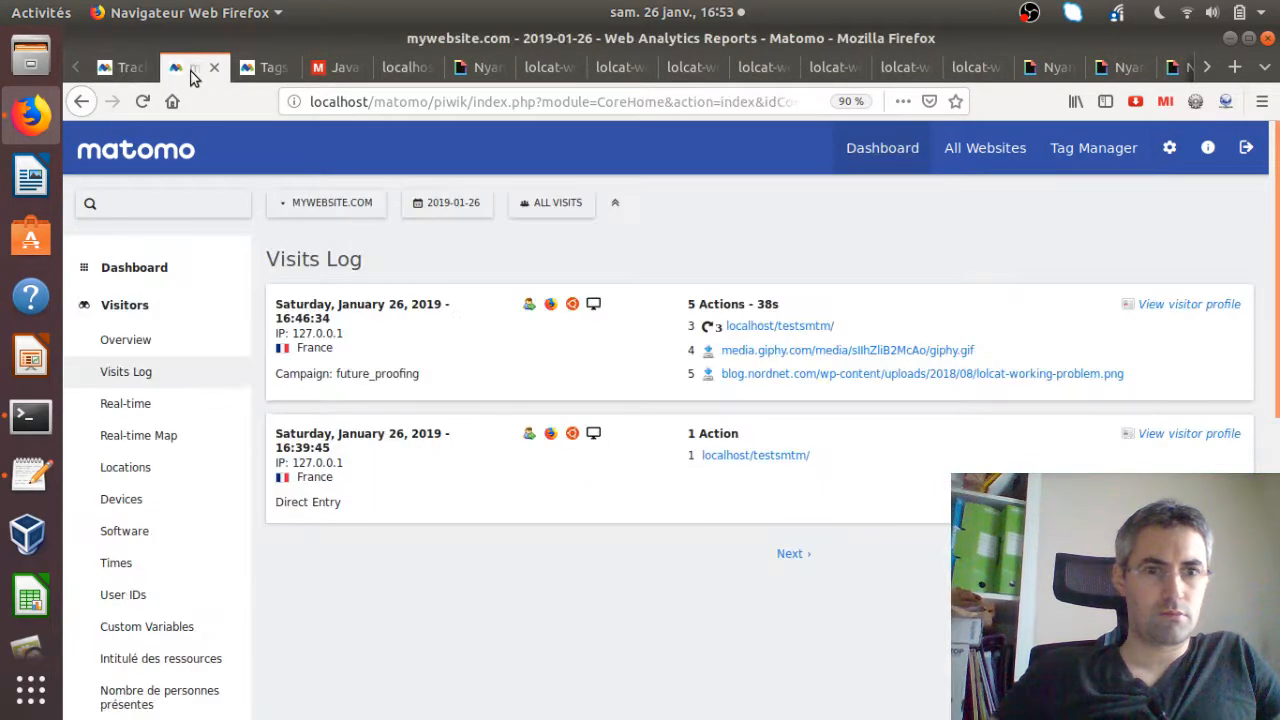
click(142, 101)
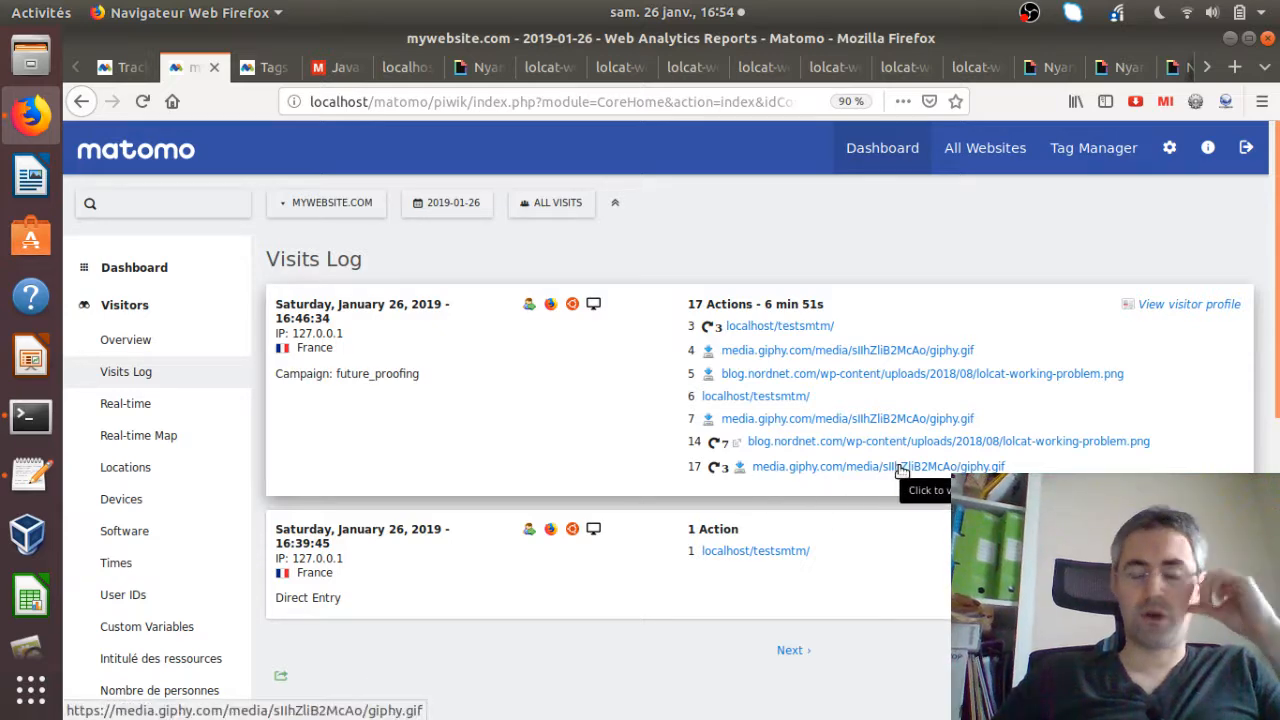
- Review the Custom HTML code of the "Matomo on all pages" tag, highlighting the extension list in setDownloadExtensions
click(265, 68)
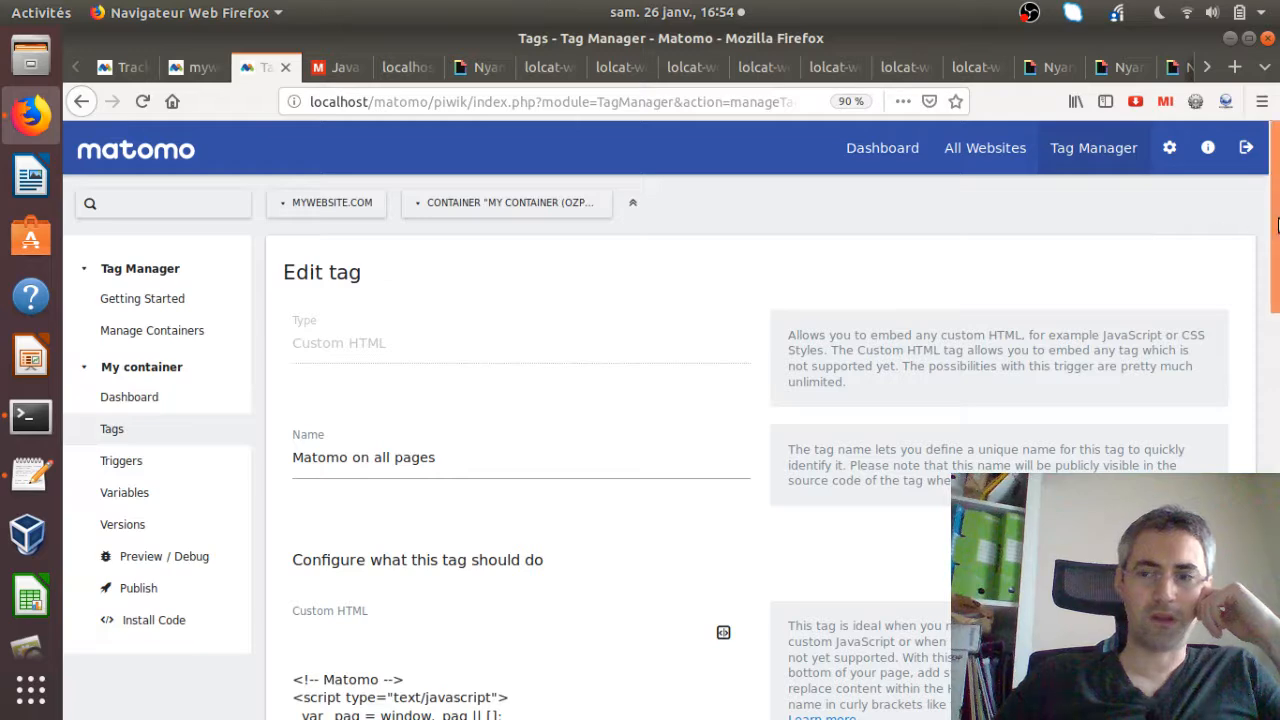
drag(1278, 225, 1278, 398)
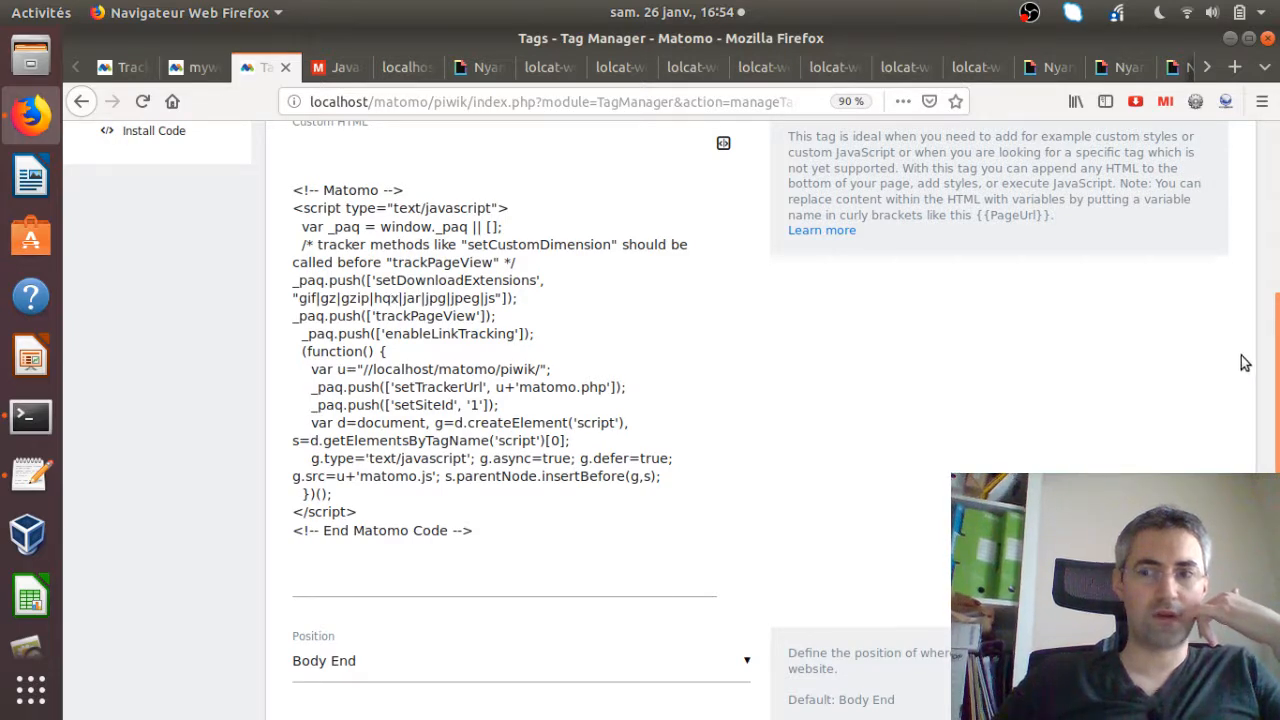
drag(1274, 362, 1268, 208)
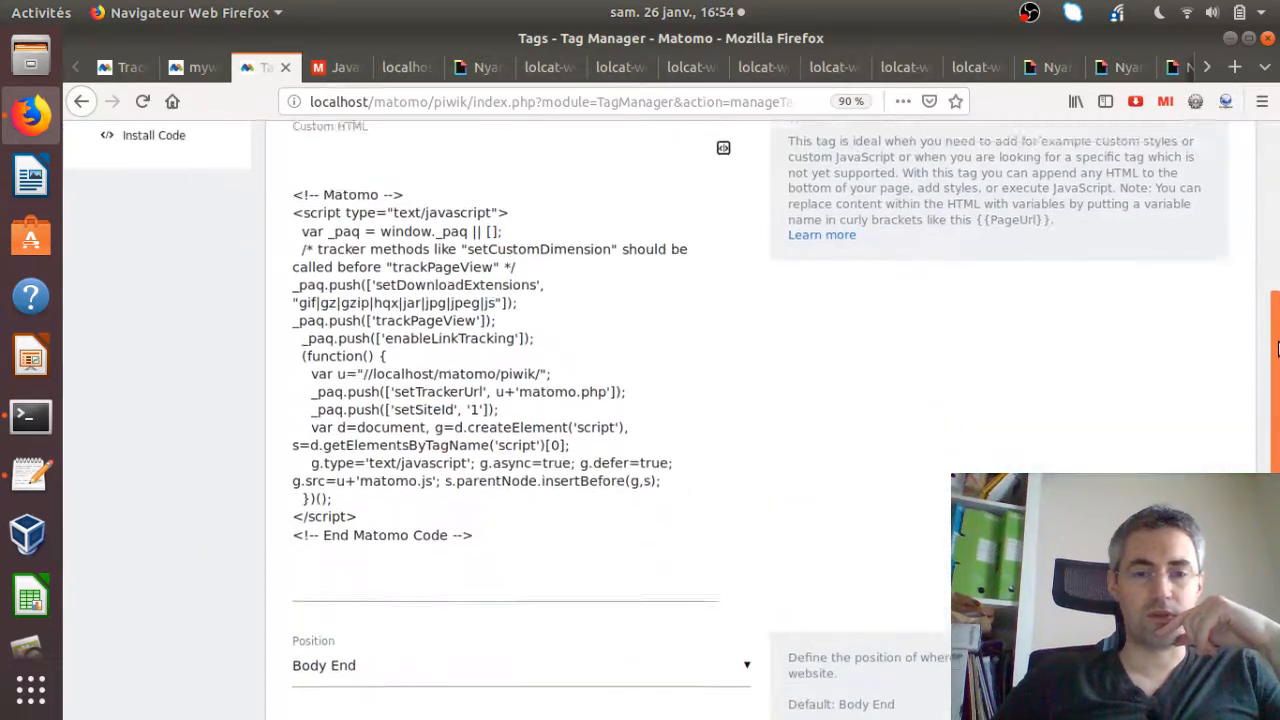
drag(1276, 200, 1277, 352)
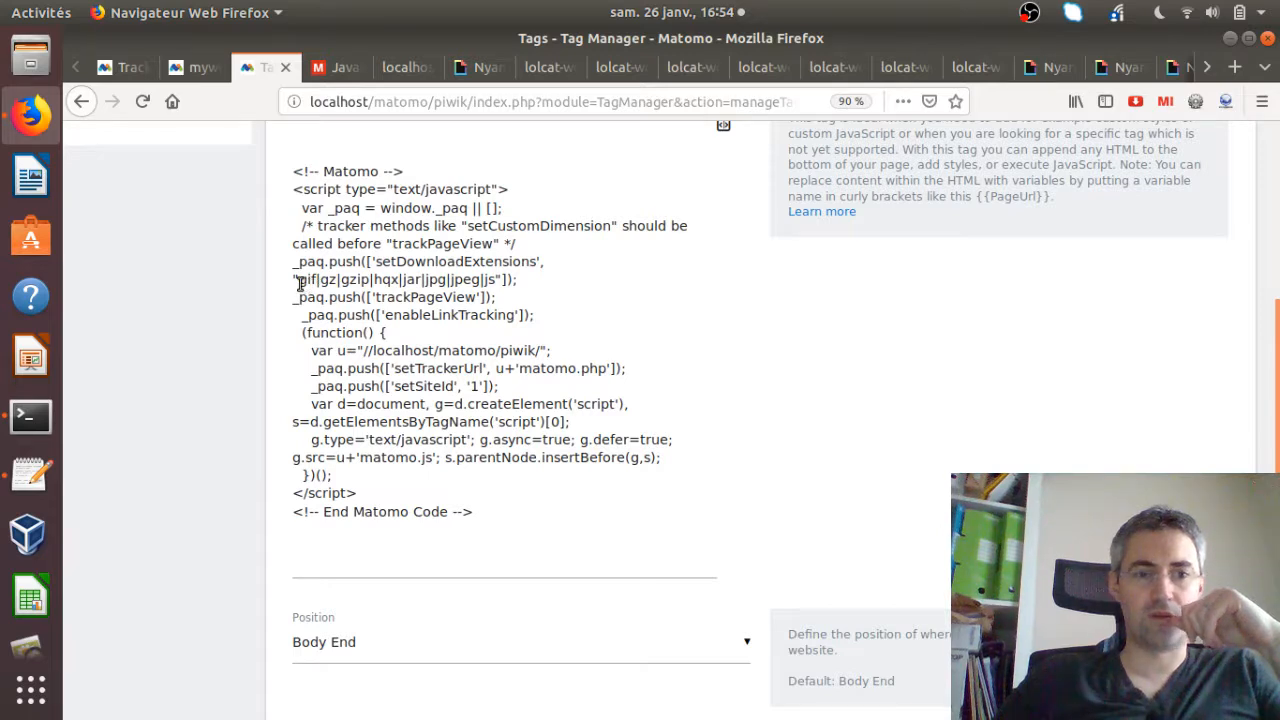
drag(299, 283, 496, 289)
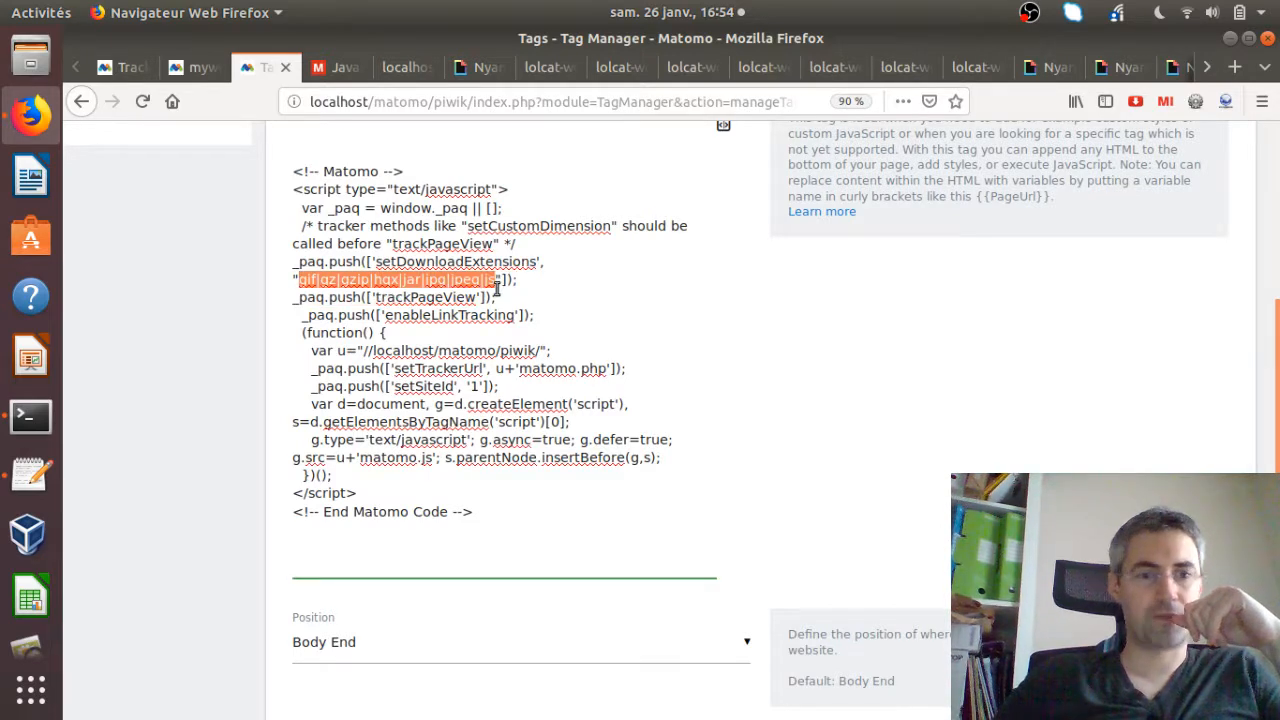
click(392, 280)
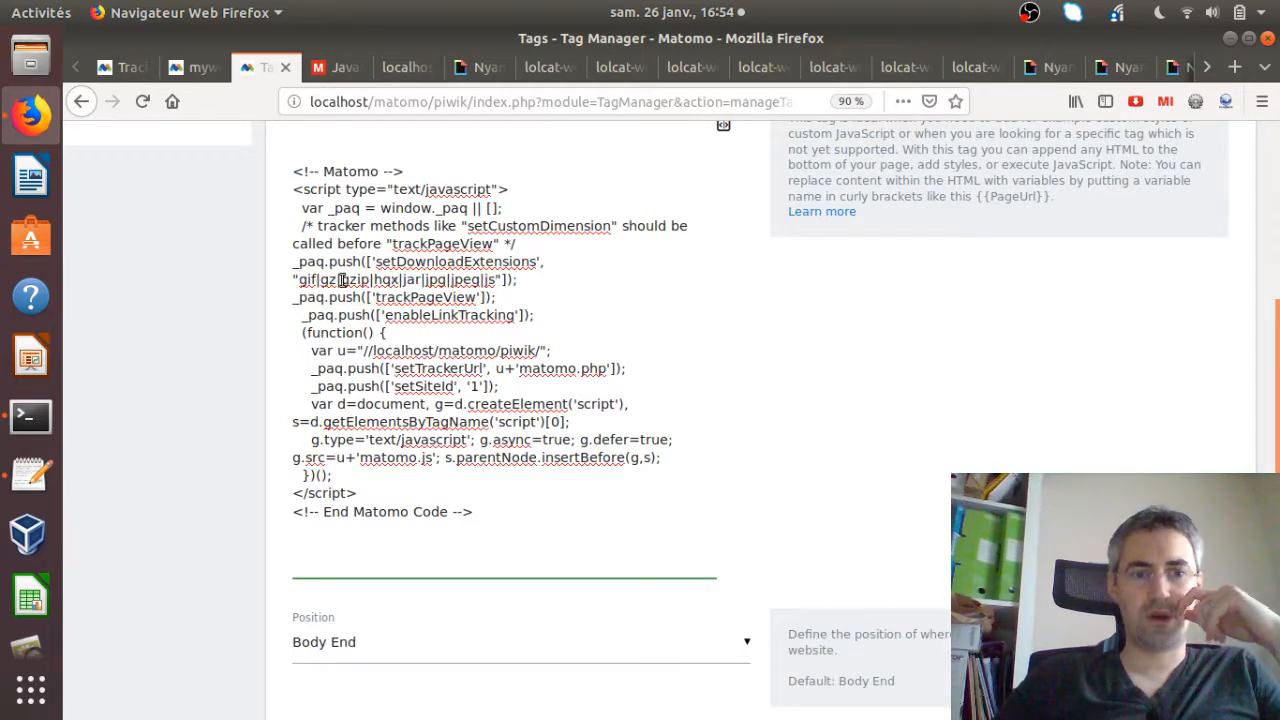
drag(300, 283, 500, 280)
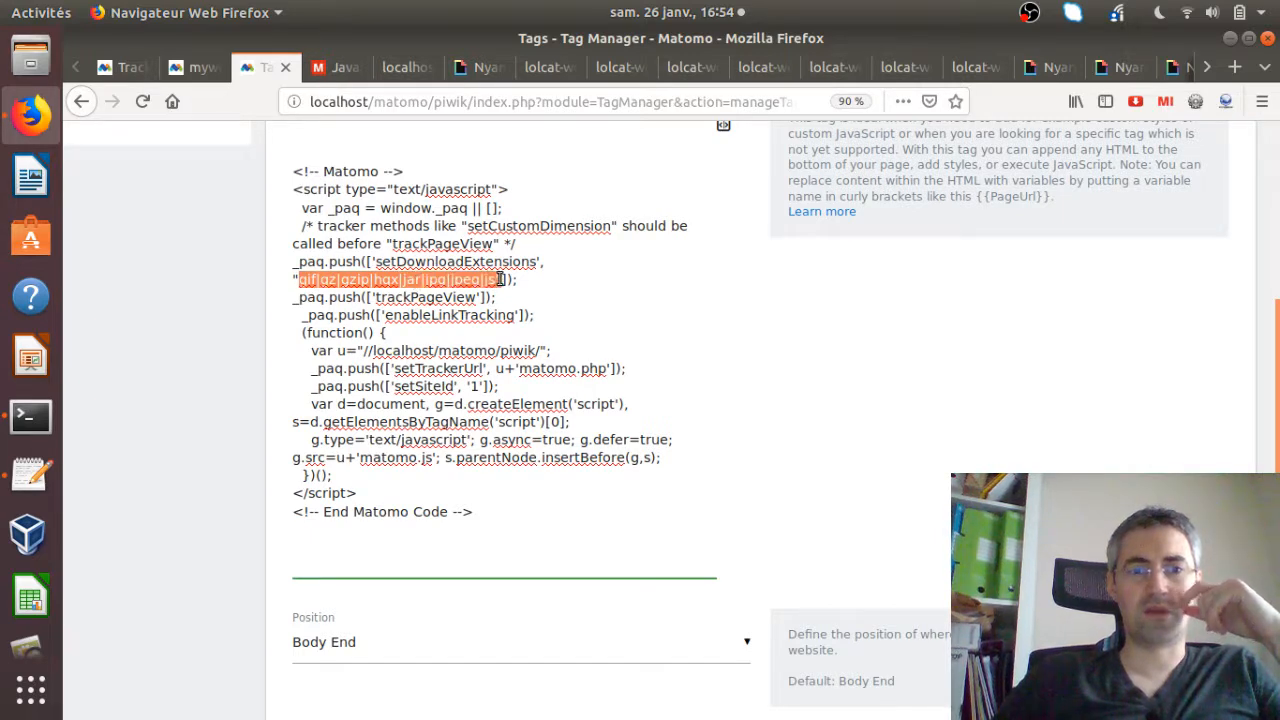